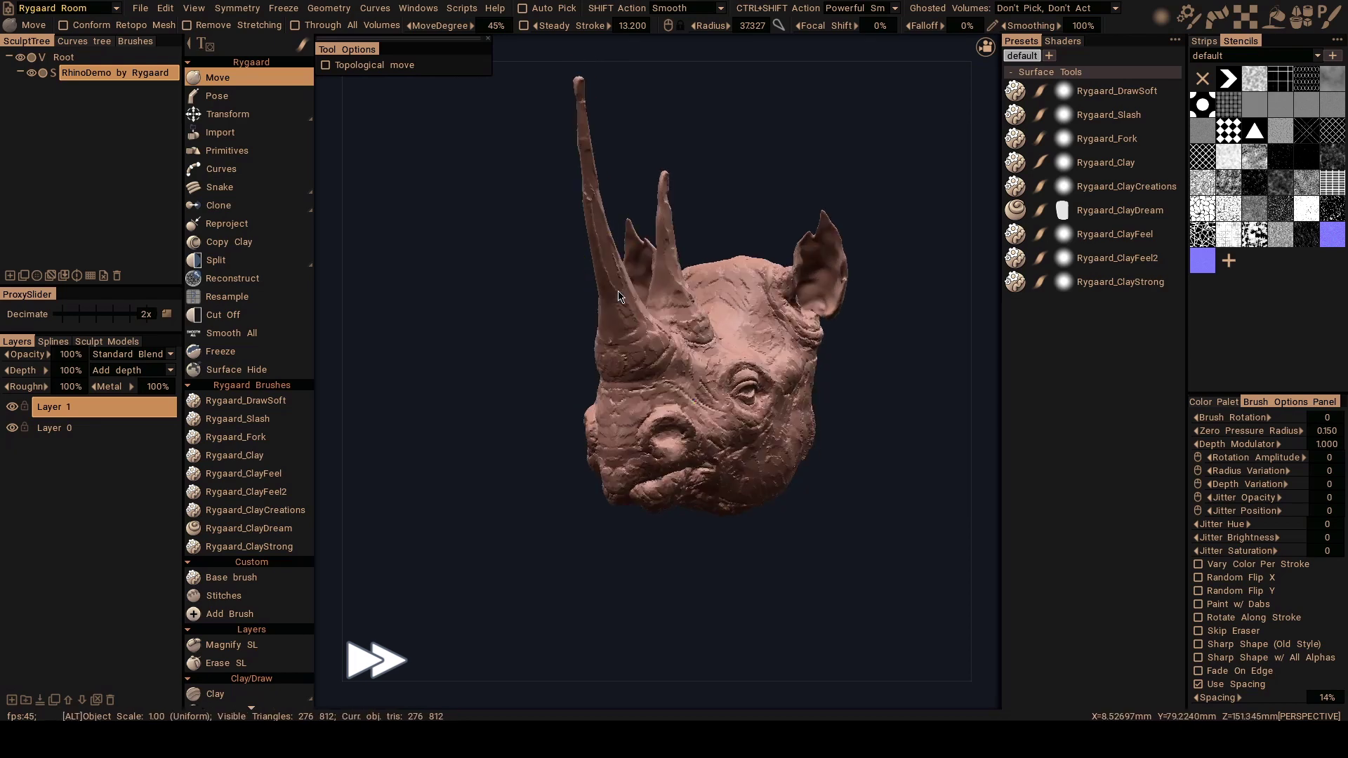
# Examine the rhino head from the side and front, including a close look at the eye area.
pyautogui.keyDown('alt'); pyautogui.moveTo(629, 319); pyautogui.dragTo(702, 393, button='middle'); pyautogui.keyUp('alt')
pyautogui.moveTo(709, 247); pyautogui.dragTo(683, 246, button='right')
pyautogui.moveTo(679, 279); pyautogui.dragTo(515, 250)
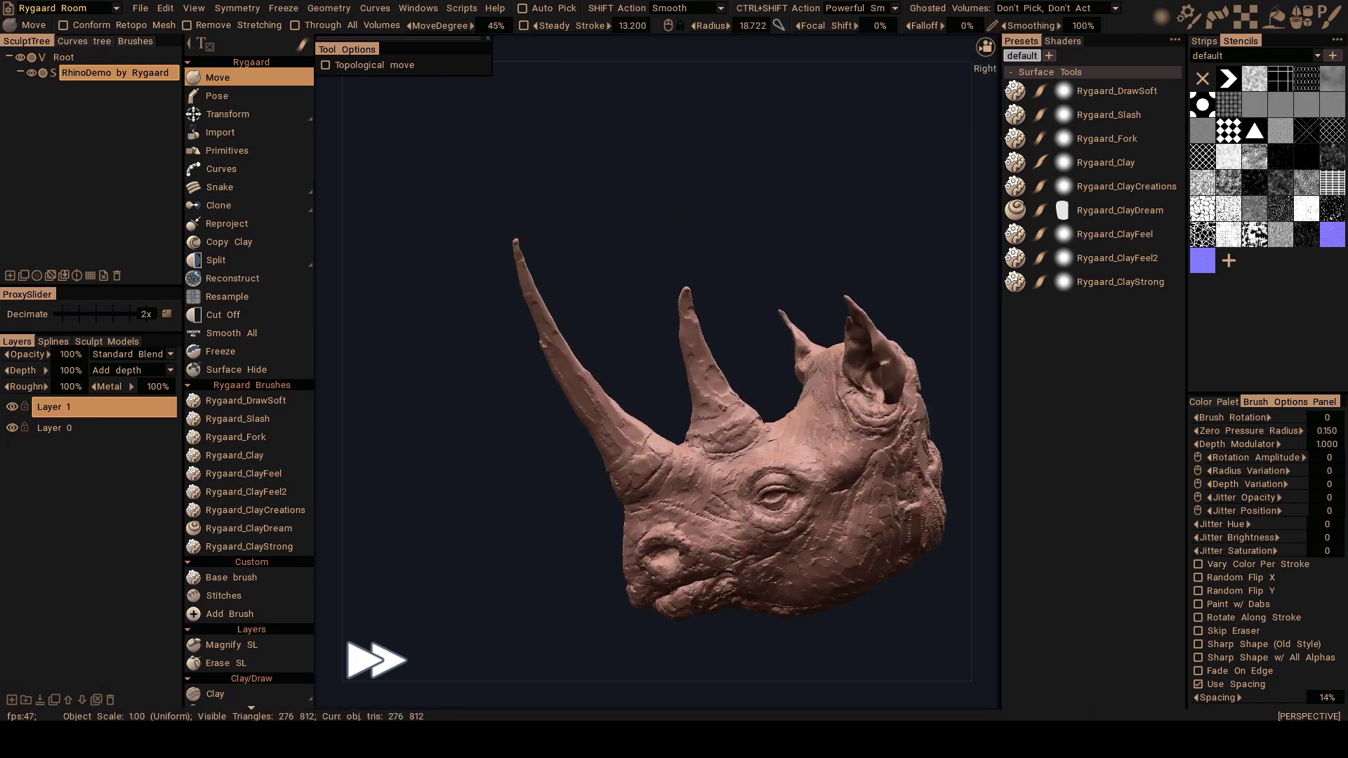
pyautogui.moveTo(512, 243)
pyautogui.keyDown('alt'); pyautogui.mouseDown()
pyautogui.moveTo(692, 281)
pyautogui.moveTo(625, 309)
pyautogui.mouseUp(); pyautogui.keyUp('alt')
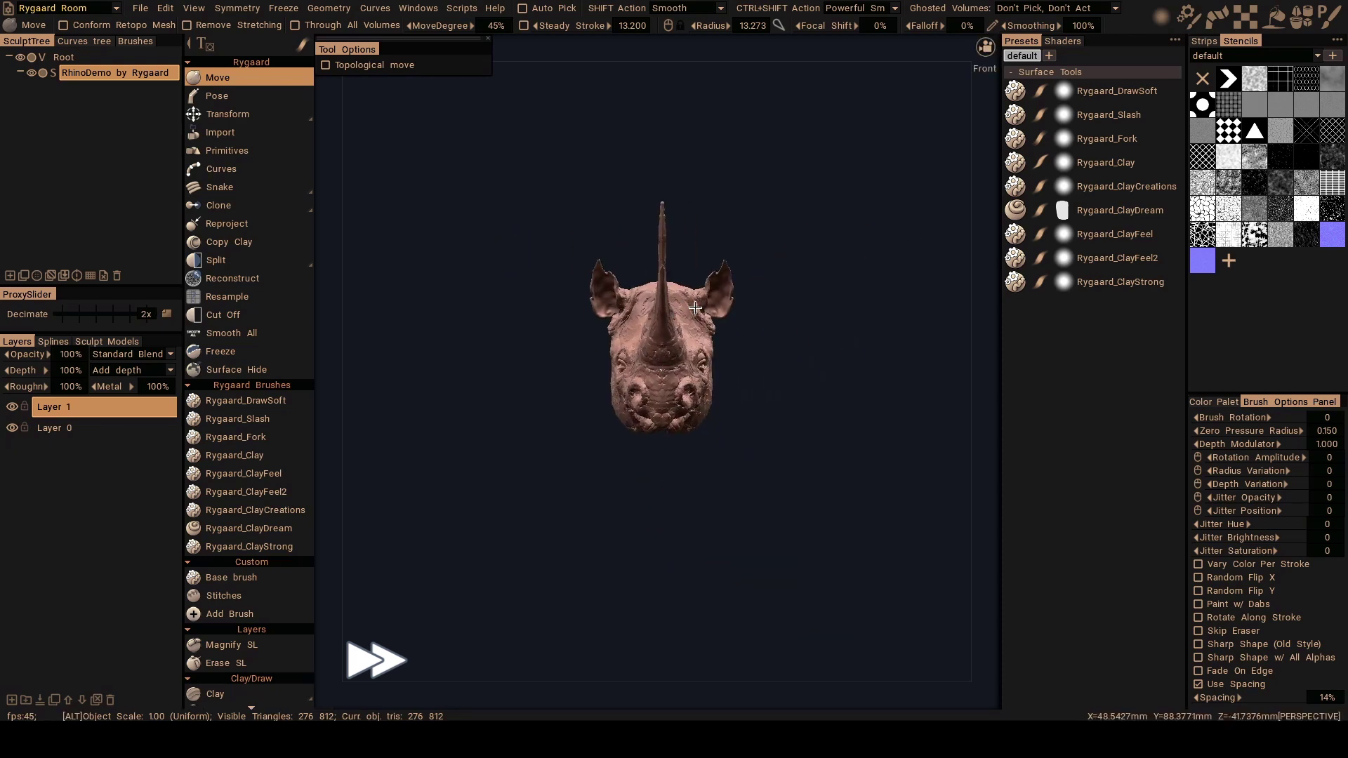
pyautogui.keyDown('alt'); pyautogui.moveTo(625, 309); pyautogui.dragTo(624, 361, button='right'); pyautogui.keyUp('alt')
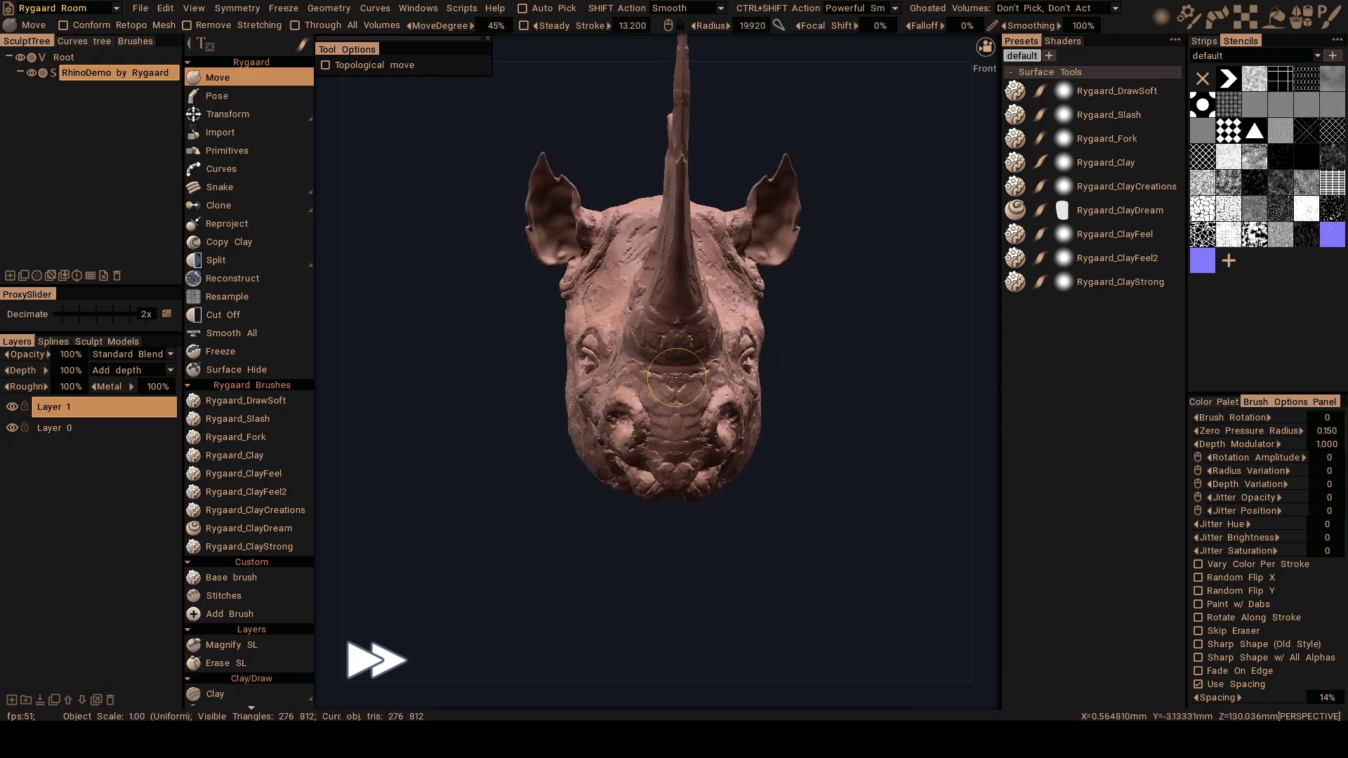
pyautogui.moveTo(623, 361)
pyautogui.keyDown('alt'); pyautogui.mouseDown()
pyautogui.moveTo(723, 361)
pyautogui.moveTo(592, 347)
pyautogui.moveTo(650, 424)
pyautogui.moveTo(798, 380)
pyautogui.mouseUp(); pyautogui.keyUp('alt')
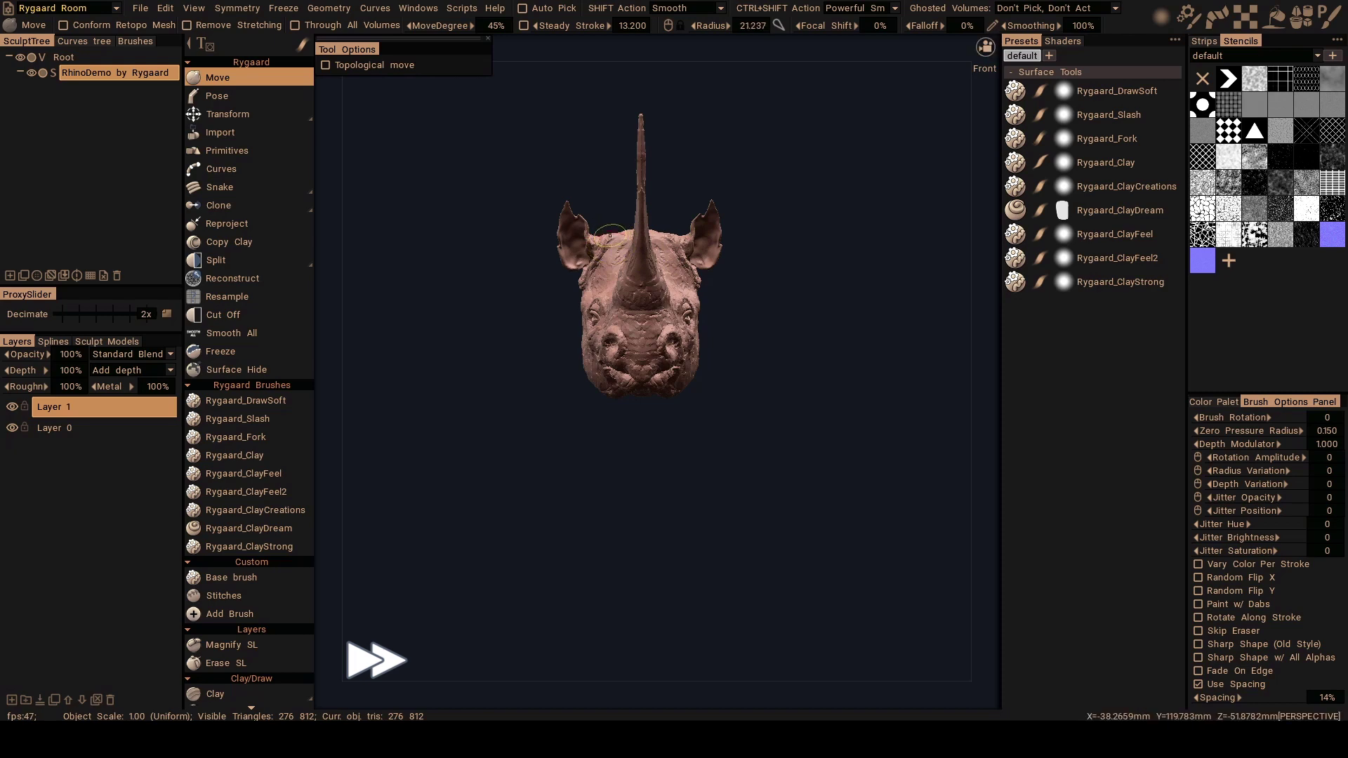
pyautogui.moveTo(611, 235)
pyautogui.keyDown('alt'); pyautogui.mouseDown()
pyautogui.moveTo(668, 293)
pyautogui.moveTo(776, 286)
pyautogui.moveTo(649, 309)
pyautogui.moveTo(643, 379)
pyautogui.moveTo(618, 396)
pyautogui.moveTo(737, 383)
pyautogui.moveTo(636, 376)
pyautogui.mouseUp(); pyautogui.keyUp('alt')
pyautogui.keyDown('alt'); pyautogui.moveTo(635, 376); pyautogui.dragTo(678, 362, button='right'); pyautogui.keyUp('alt')
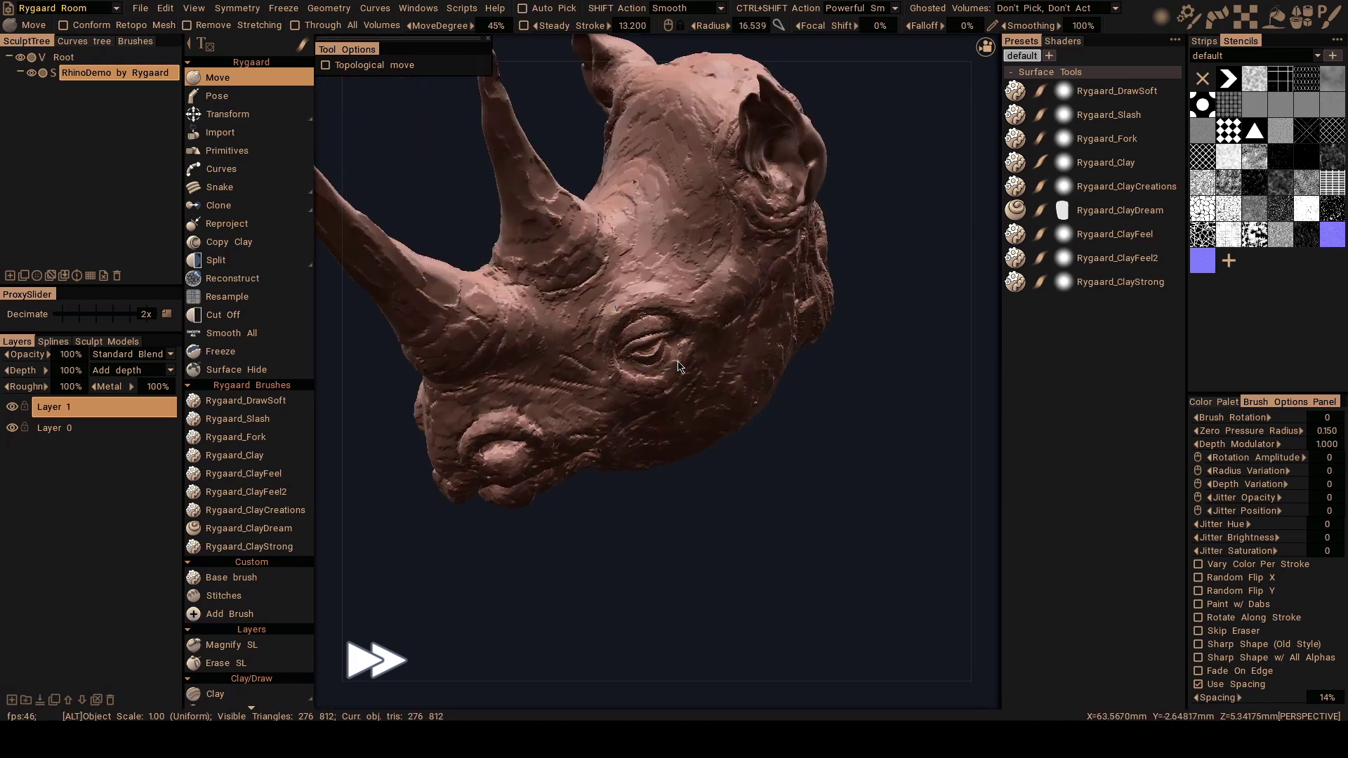
pyautogui.moveTo(678, 362)
pyautogui.keyDown('alt'); pyautogui.mouseDown()
pyautogui.moveTo(716, 316)
pyautogui.moveTo(747, 309)
pyautogui.moveTo(687, 313)
pyautogui.moveTo(684, 340)
pyautogui.mouseUp(); pyautogui.keyUp('alt')
pyautogui.keyDown('alt'); pyautogui.moveTo(685, 341); pyautogui.dragTo(664, 372, button='right'); pyautogui.keyUp('alt')
pyautogui.keyDown('alt'); pyautogui.moveTo(665, 372); pyautogui.dragTo(618, 330); pyautogui.keyUp('alt')
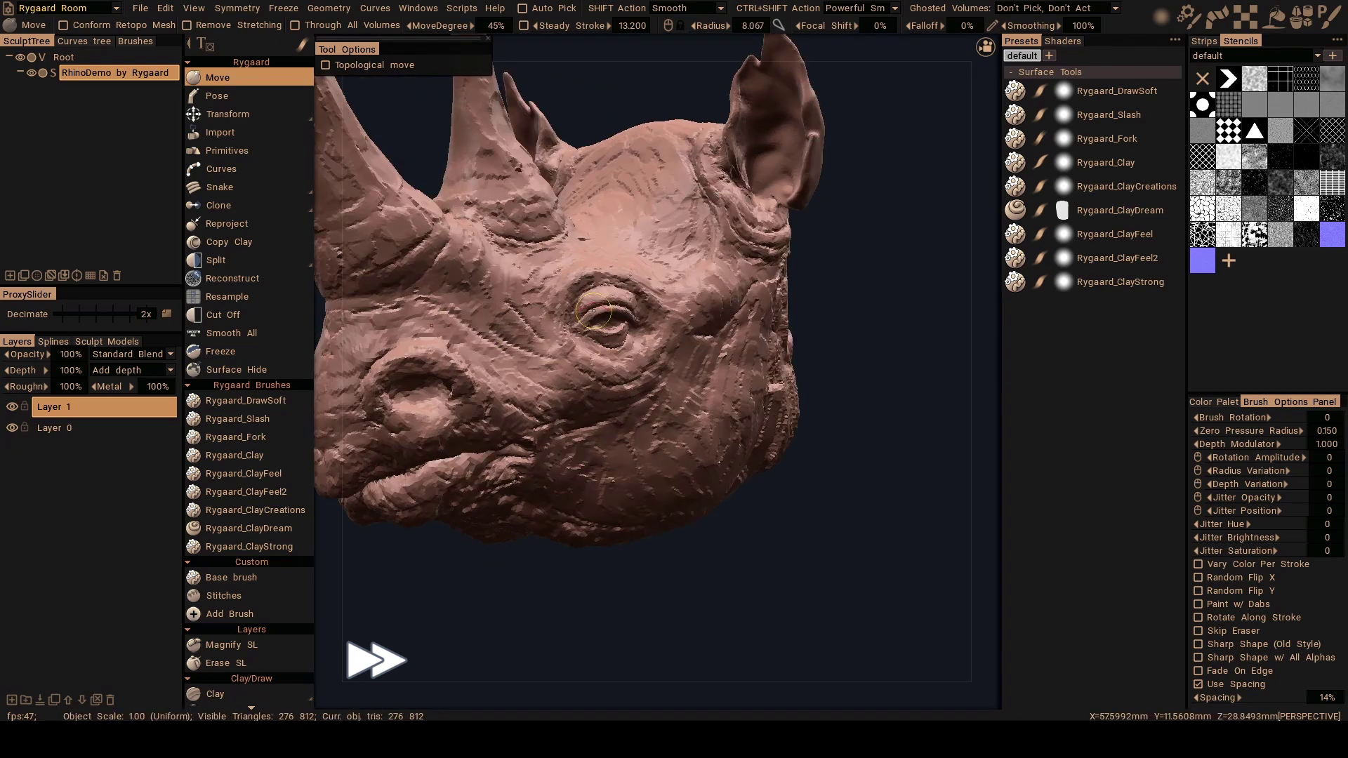
pyautogui.keyDown('alt'); pyautogui.moveTo(618, 331); pyautogui.dragTo(660, 316, button='right'); pyautogui.keyUp('alt')
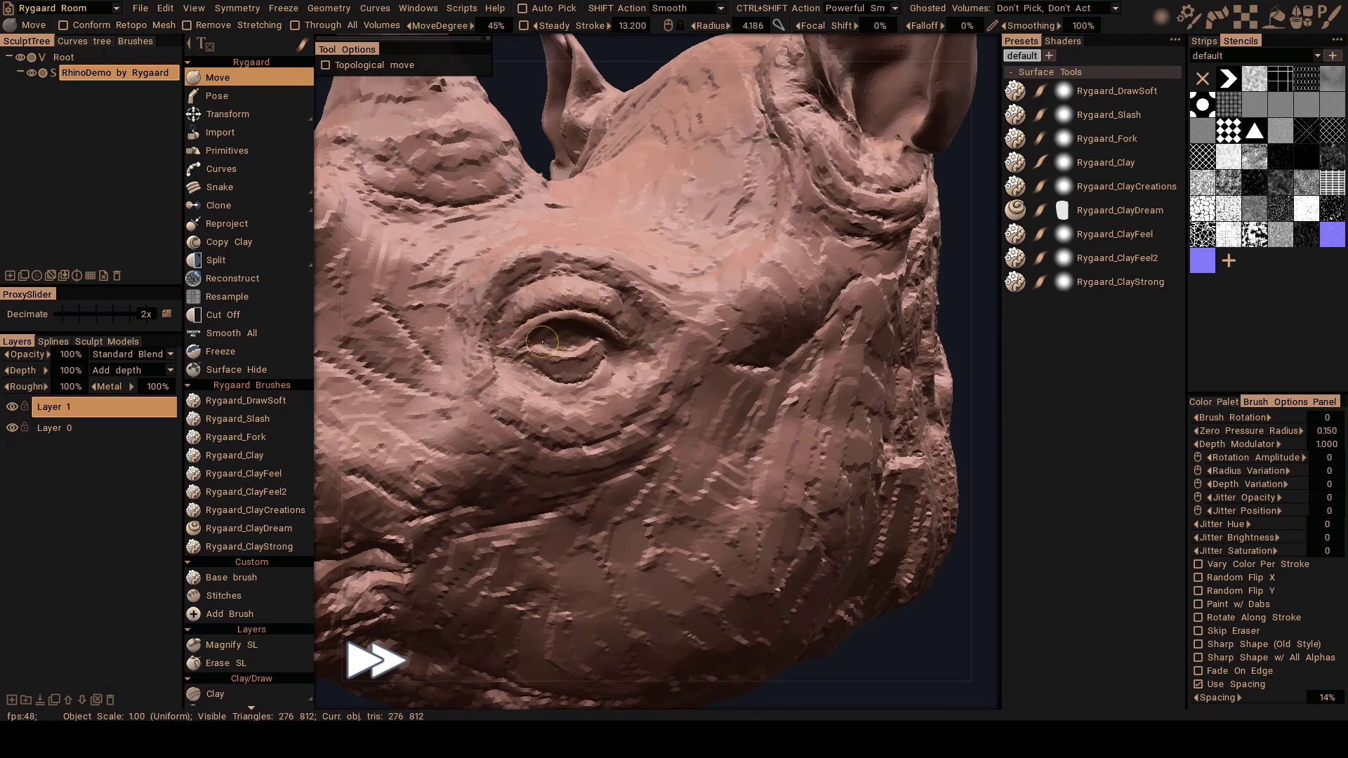
pyautogui.keyDown('alt'); pyautogui.moveTo(513, 346); pyautogui.dragTo(542, 334, button='right'); pyautogui.keyUp('alt')
pyautogui.keyDown('alt'); pyautogui.moveTo(541, 334); pyautogui.dragTo(708, 344); pyautogui.keyUp('alt')
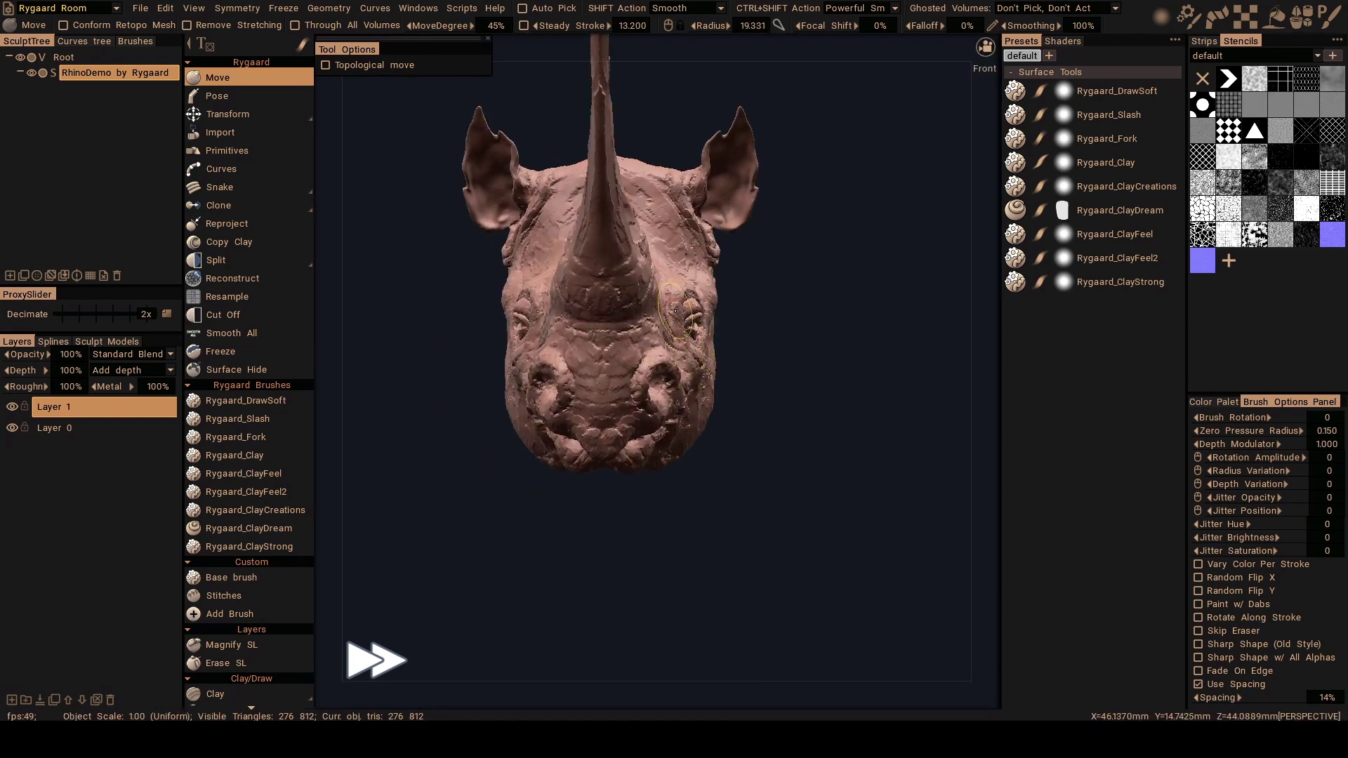
pyautogui.moveTo(685, 296)
pyautogui.keyDown('alt'); pyautogui.mouseDown()
pyautogui.moveTo(669, 313)
pyautogui.moveTo(650, 305)
pyautogui.moveTo(748, 308)
pyautogui.moveTo(618, 344)
pyautogui.mouseUp(); pyautogui.keyUp('alt')
# Sculpt on the rhino's face with the Rygaard_ClayDream brush.
pyautogui.scroll(2, 667, 337)
pyautogui.click(270, 530)
pyautogui.moveTo(618, 344)
pyautogui.keyDown('alt'); pyautogui.mouseDown(button='right')
pyautogui.moveTo(689, 351)
pyautogui.moveTo(611, 337)
pyautogui.mouseUp(button='right'); pyautogui.keyUp('alt')
pyautogui.moveTo(567, 327)
pyautogui.keyDown('ctrl'); pyautogui.mouseDown()
pyautogui.moveTo(603, 300)
pyautogui.moveTo(580, 309)
pyautogui.moveTo(642, 316)
pyautogui.moveTo(681, 302)
pyautogui.moveTo(693, 336)
pyautogui.moveTo(625, 331)
pyautogui.mouseUp(); pyautogui.keyUp('ctrl')
pyautogui.keyDown('alt'); pyautogui.moveTo(625, 331); pyautogui.dragTo(652, 332, button='right'); pyautogui.keyUp('alt')
pyautogui.moveTo(652, 333)
pyautogui.keyDown('alt'); pyautogui.mouseDown()
pyautogui.moveTo(559, 303)
pyautogui.moveTo(604, 306)
pyautogui.moveTo(562, 304)
pyautogui.mouseUp(); pyautogui.keyUp('alt')
pyautogui.moveTo(551, 305)
pyautogui.keyDown('alt'); pyautogui.mouseDown()
pyautogui.moveTo(558, 293)
pyautogui.moveTo(527, 318)
pyautogui.mouseUp(); pyautogui.keyUp('alt')
pyautogui.moveTo(541, 318)
pyautogui.keyDown('alt'); pyautogui.mouseDown()
pyautogui.moveTo(522, 319)
pyautogui.moveTo(723, 334)
pyautogui.moveTo(716, 431)
pyautogui.moveTo(641, 229)
pyautogui.moveTo(656, 249)
pyautogui.moveTo(713, 255)
pyautogui.moveTo(703, 330)
pyautogui.mouseUp(); pyautogui.keyUp('alt')
# Carve the rhino's muzzle with inverted Rygaard_ClayDream strokes and check the head from above and the front.
pyautogui.keyDown('alt'); pyautogui.moveTo(637, 311); pyautogui.dragTo(610, 271, button='right'); pyautogui.keyUp('alt')
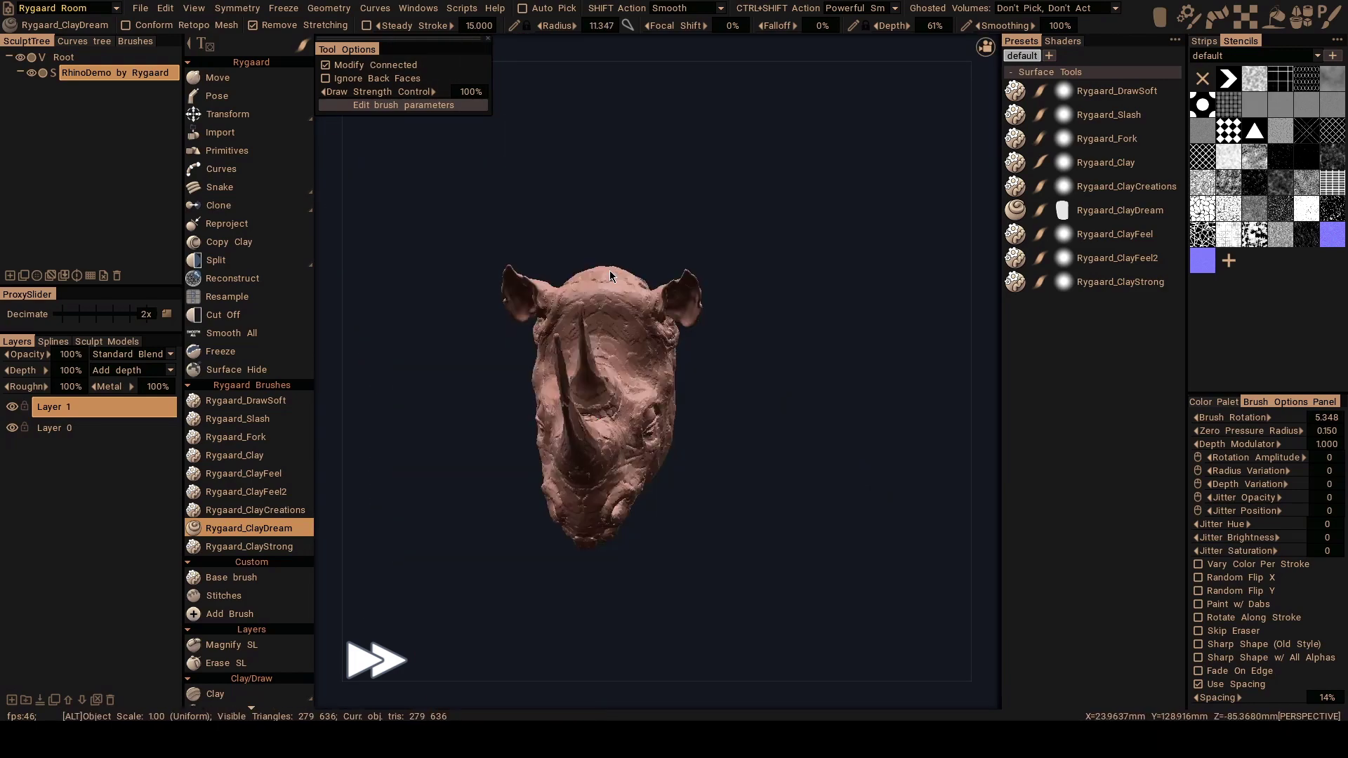
pyautogui.keyDown('alt'); pyautogui.moveTo(610, 271); pyautogui.dragTo(629, 207); pyautogui.keyUp('alt')
pyautogui.keyDown('alt'); pyautogui.moveTo(611, 309); pyautogui.dragTo(632, 351, button='right'); pyautogui.keyUp('alt')
pyautogui.moveTo(633, 355)
pyautogui.keyDown('ctrl'); pyautogui.mouseDown()
pyautogui.moveTo(624, 347)
pyautogui.moveTo(638, 340)
pyautogui.moveTo(607, 350)
pyautogui.mouseUp(); pyautogui.keyUp('ctrl')
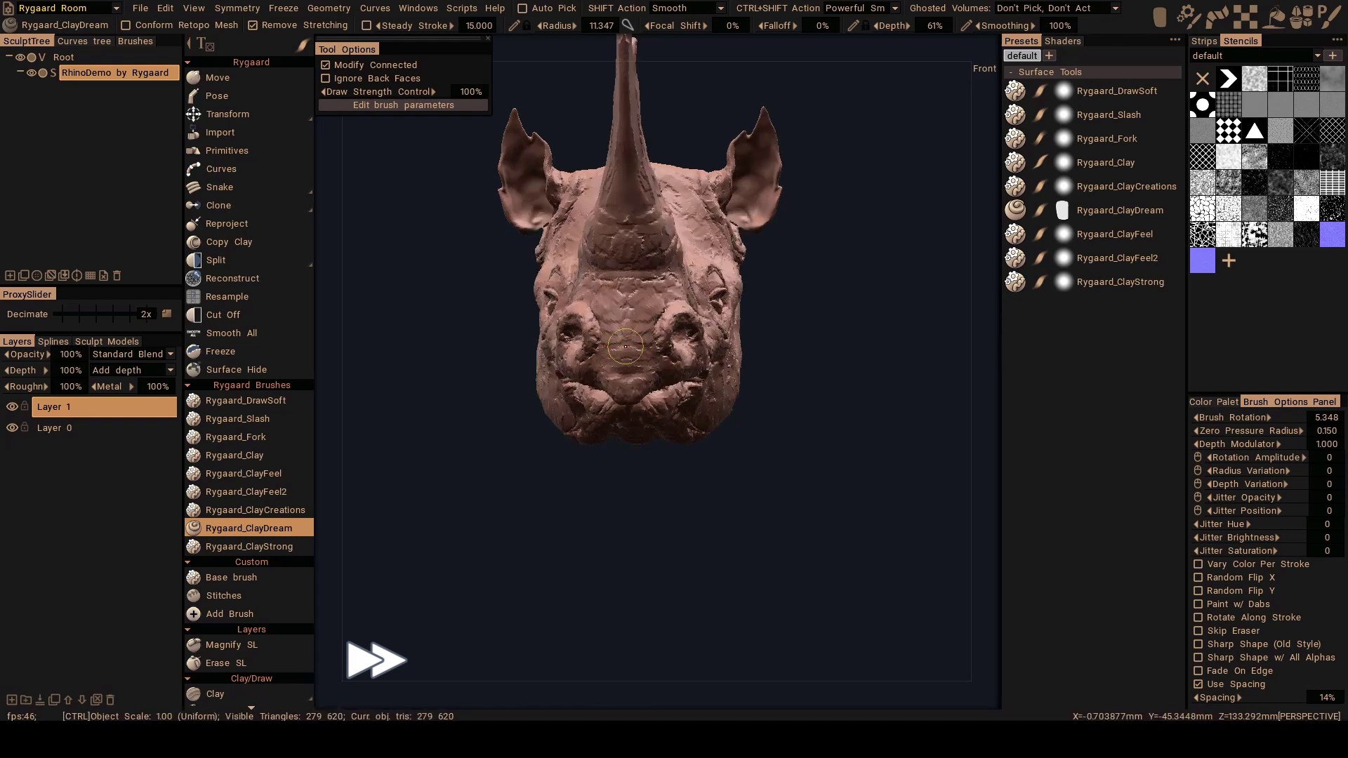
pyautogui.moveTo(665, 292)
pyautogui.keyDown('alt'); pyautogui.mouseDown()
pyautogui.moveTo(580, 303)
pyautogui.moveTo(567, 323)
pyautogui.mouseUp(); pyautogui.keyUp('alt')
pyautogui.keyDown('alt'); pyautogui.moveTo(632, 337); pyautogui.dragTo(604, 281, button='right'); pyautogui.keyUp('alt')
pyautogui.moveTo(723, 316)
pyautogui.mouseDown()
pyautogui.moveTo(664, 320)
pyautogui.moveTo(776, 331)
pyautogui.mouseUp()
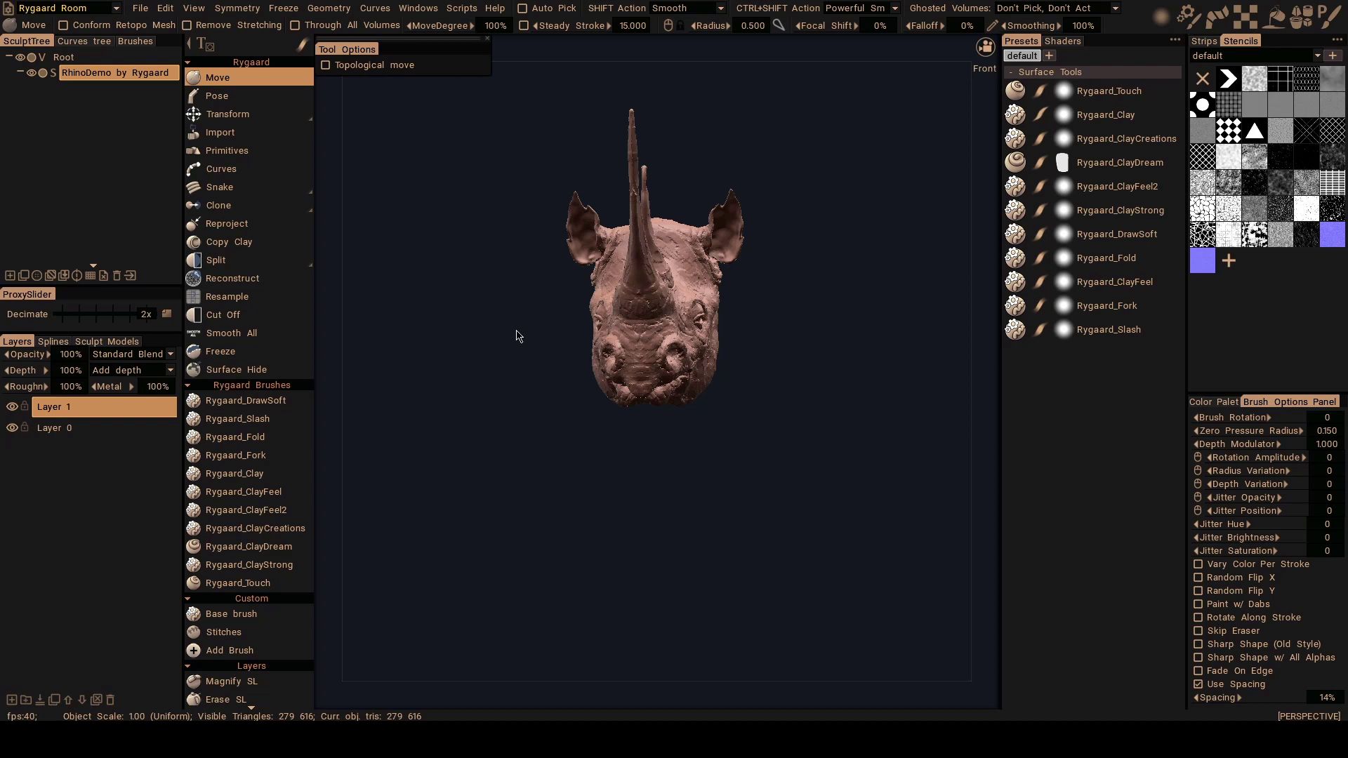
# Add a new empty volume to the sculpt tree and choose the Rygaard_ClayDream brush.
pyautogui.click(10, 276)
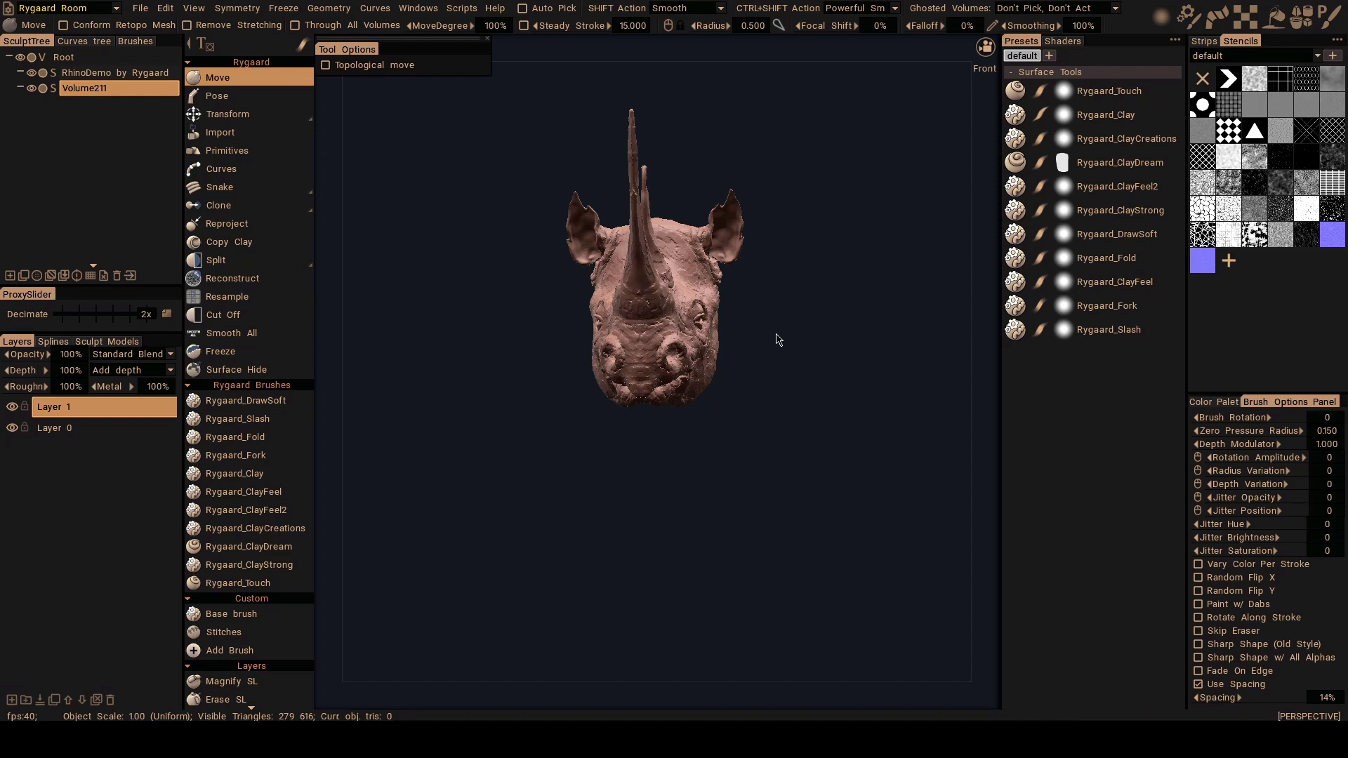
pyautogui.keyDown('alt'); pyautogui.moveTo(795, 361); pyautogui.dragTo(508, 382); pyautogui.keyUp('alt')
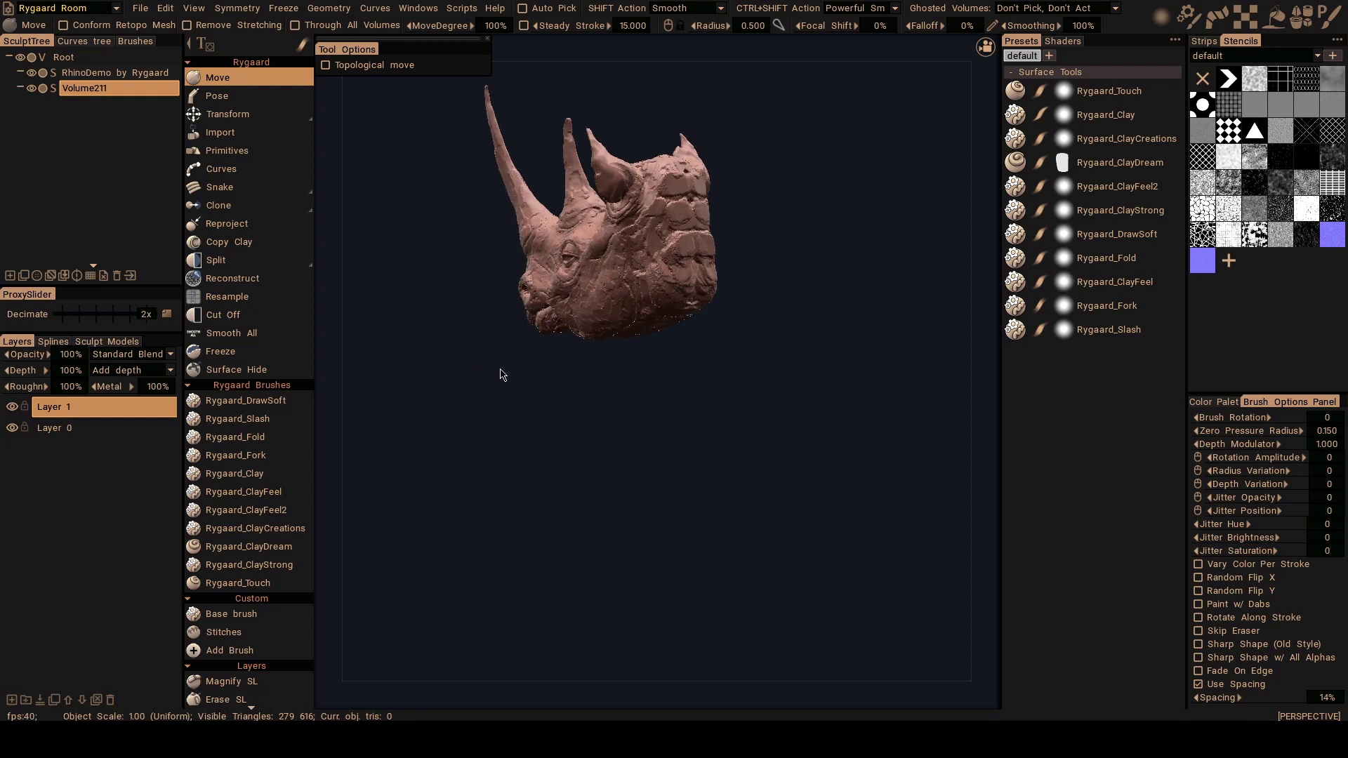
pyautogui.click(302, 547)
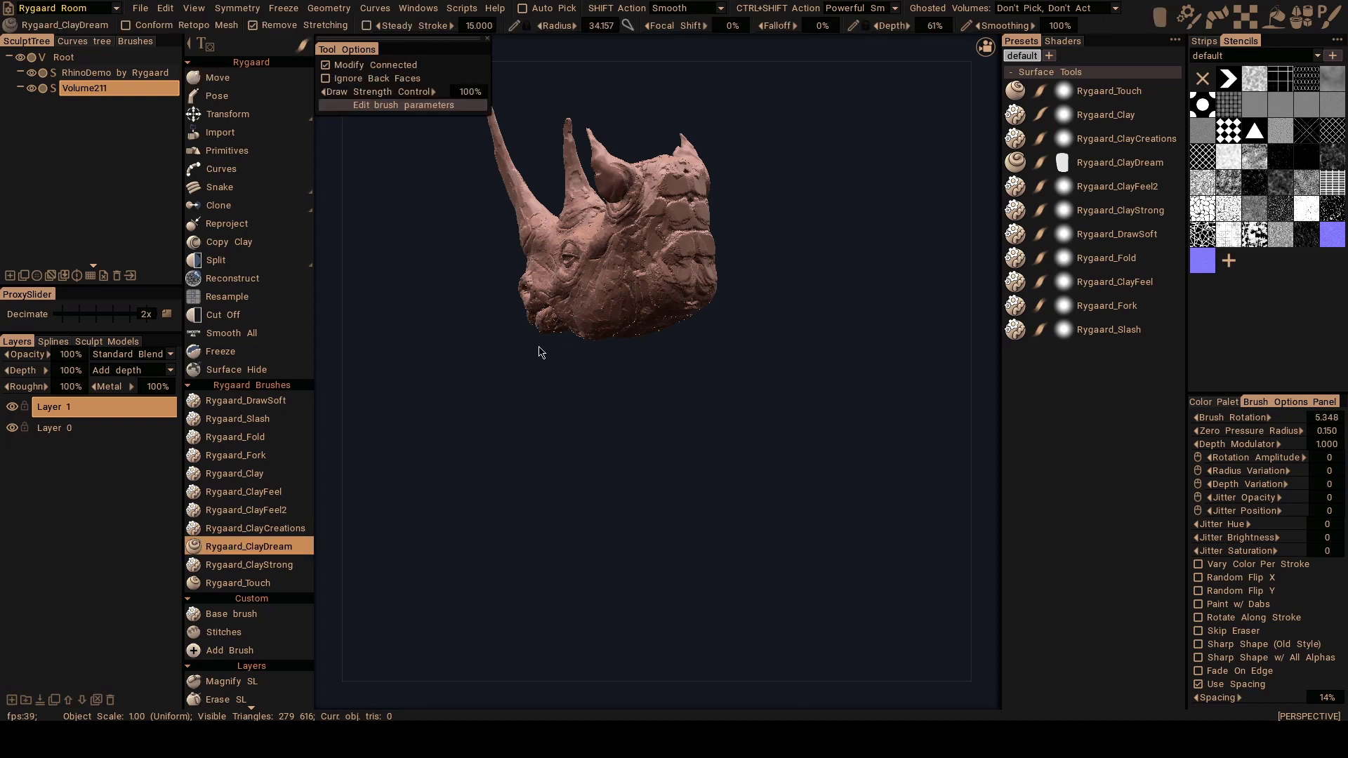
pyautogui.moveTo(542, 352)
pyautogui.keyDown('alt'); pyautogui.mouseDown()
pyautogui.moveTo(535, 362)
pyautogui.moveTo(589, 309)
pyautogui.mouseUp(); pyautogui.keyUp('alt')
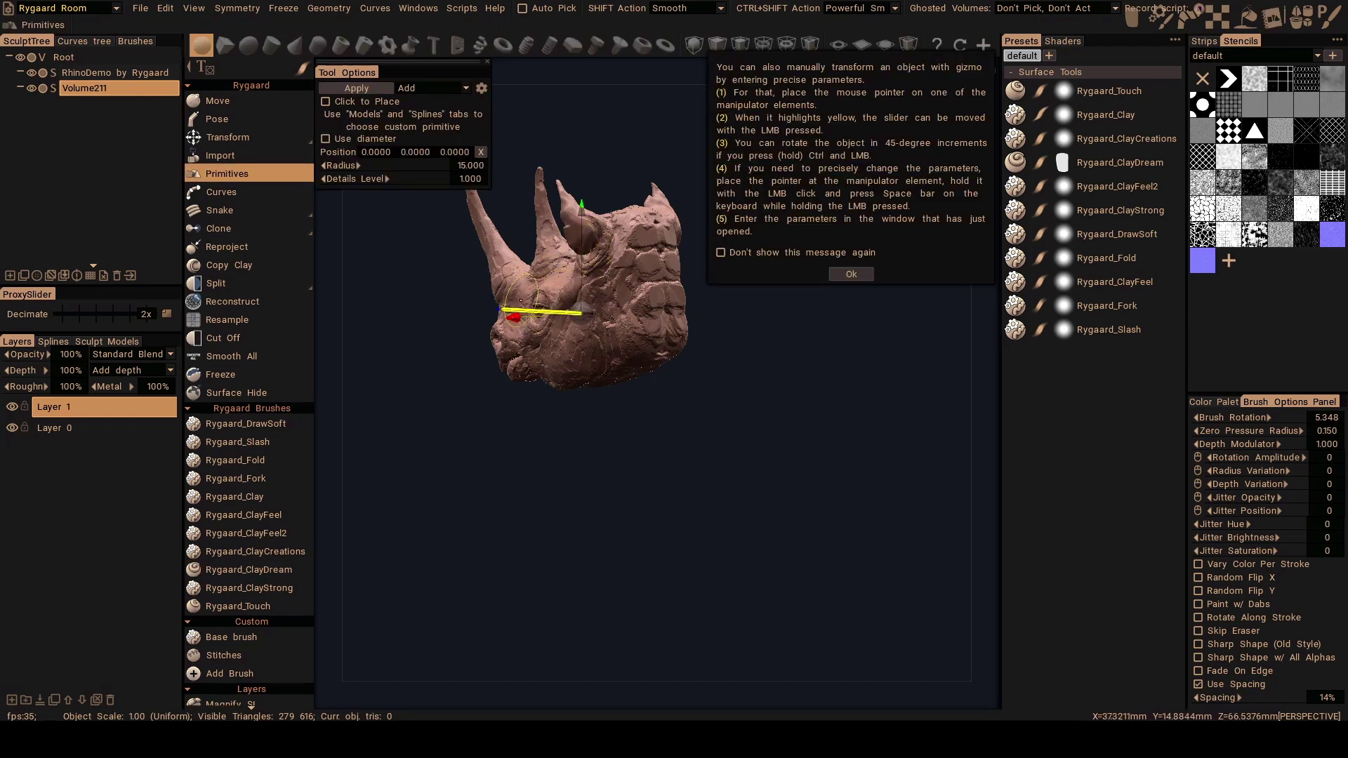
# Add a sphere primitive with a radius of about 76.6 behind the rhino's head, at about 12.04, 29.51, -113.92.
pyautogui.keyDown('alt'); pyautogui.moveTo(650, 317); pyautogui.dragTo(720, 317); pyautogui.keyUp('alt')
pyautogui.moveTo(471, 305); pyautogui.dragTo(693, 329)
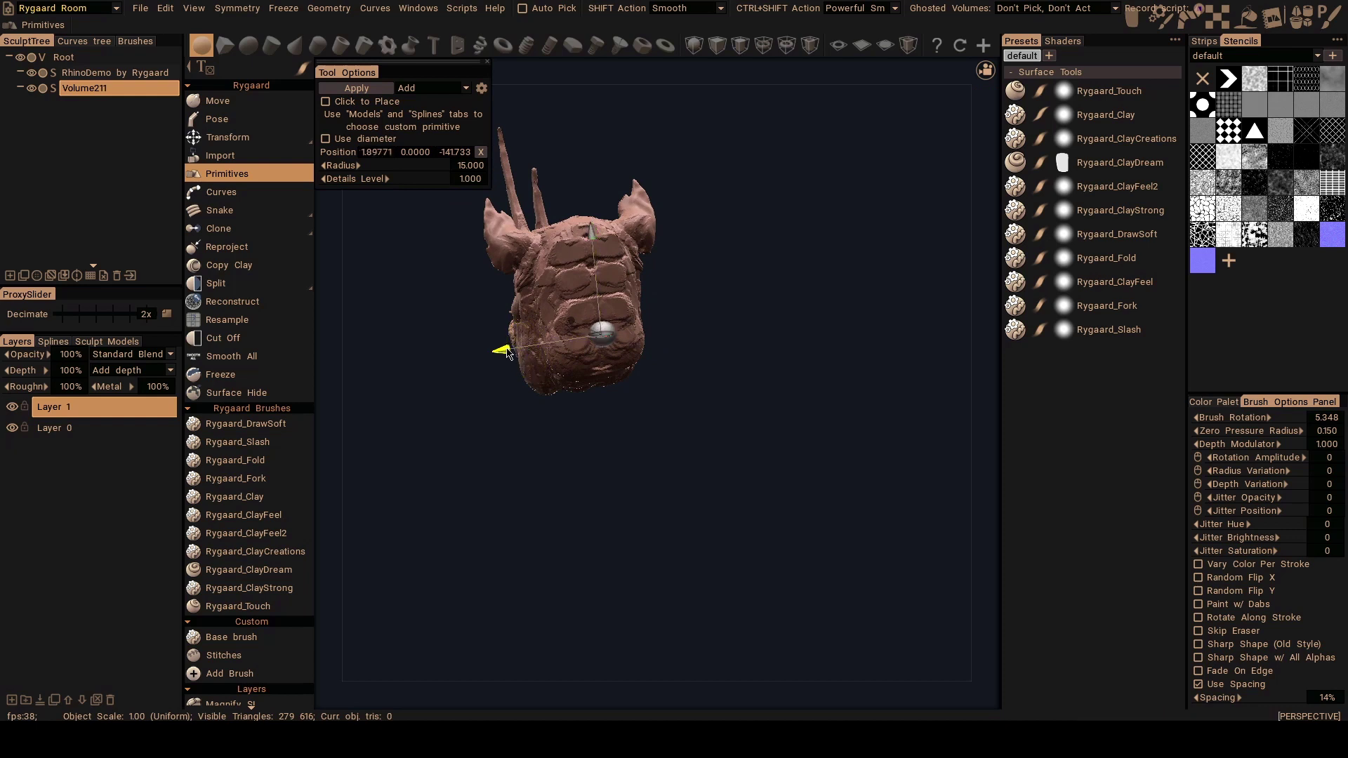
pyautogui.moveTo(507, 352); pyautogui.dragTo(497, 353)
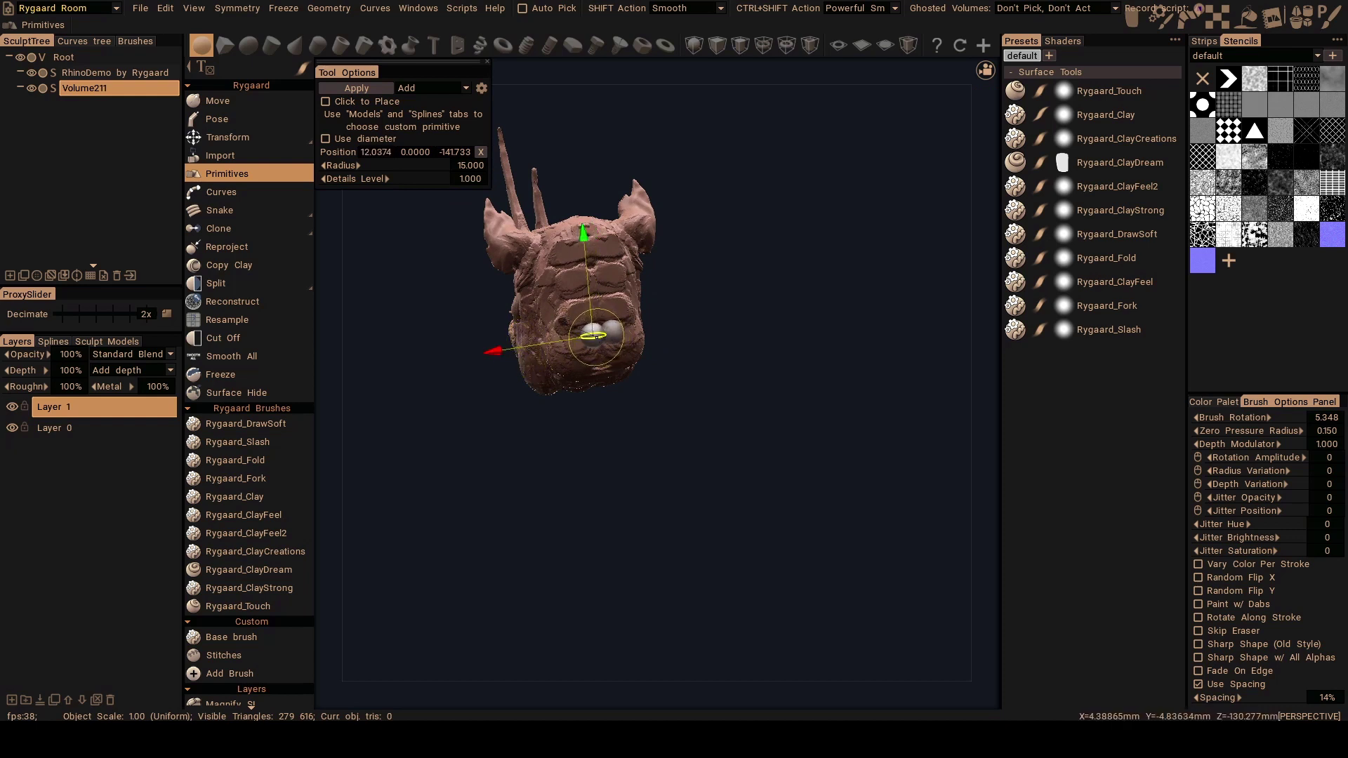
pyautogui.moveTo(595, 337); pyautogui.dragTo(668, 367)
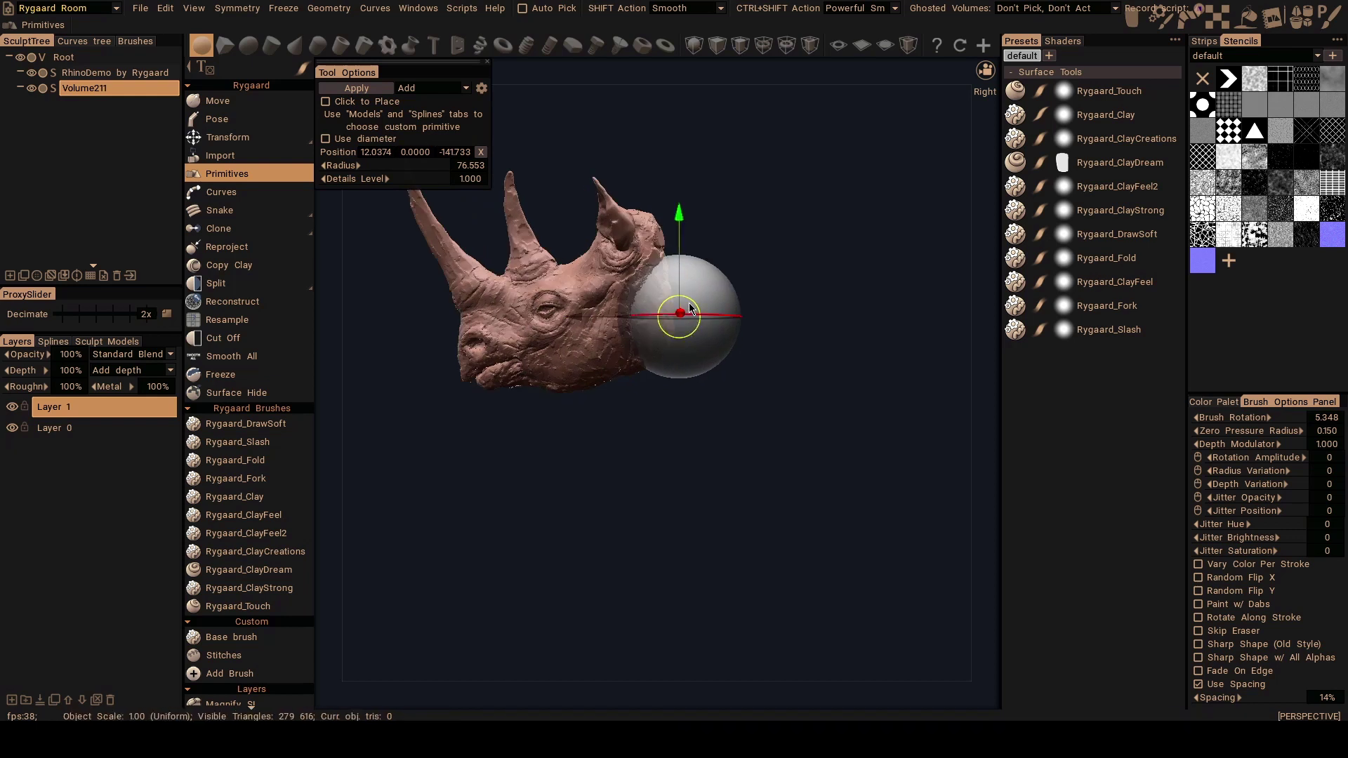
pyautogui.moveTo(690, 309)
pyautogui.mouseDown()
pyautogui.moveTo(691, 289)
pyautogui.moveTo(668, 278)
pyautogui.moveTo(696, 291)
pyautogui.moveTo(605, 323)
pyautogui.moveTo(648, 322)
pyautogui.moveTo(732, 284)
pyautogui.moveTo(710, 297)
pyautogui.mouseUp()
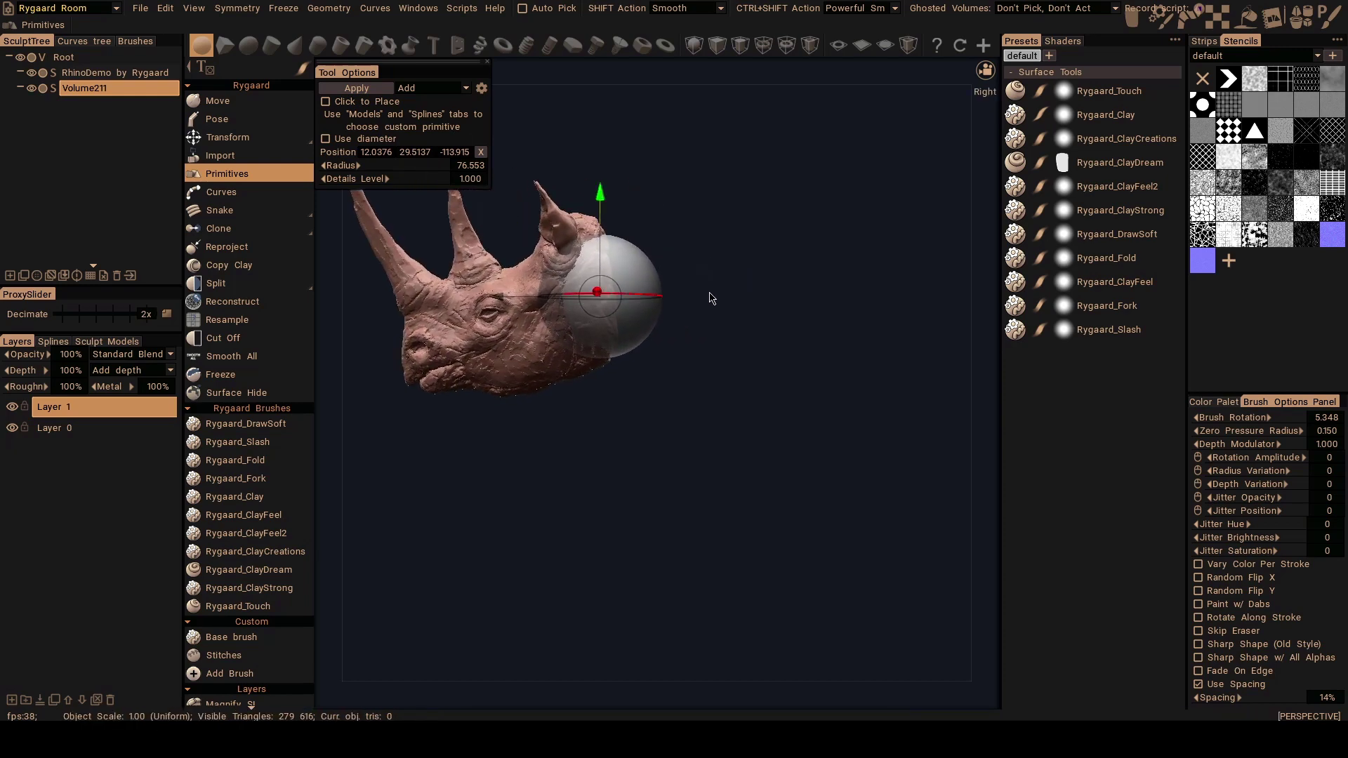
pyautogui.keyDown('alt'); pyautogui.moveTo(709, 293); pyautogui.dragTo(717, 288, button='middle'); pyautogui.keyUp('alt')
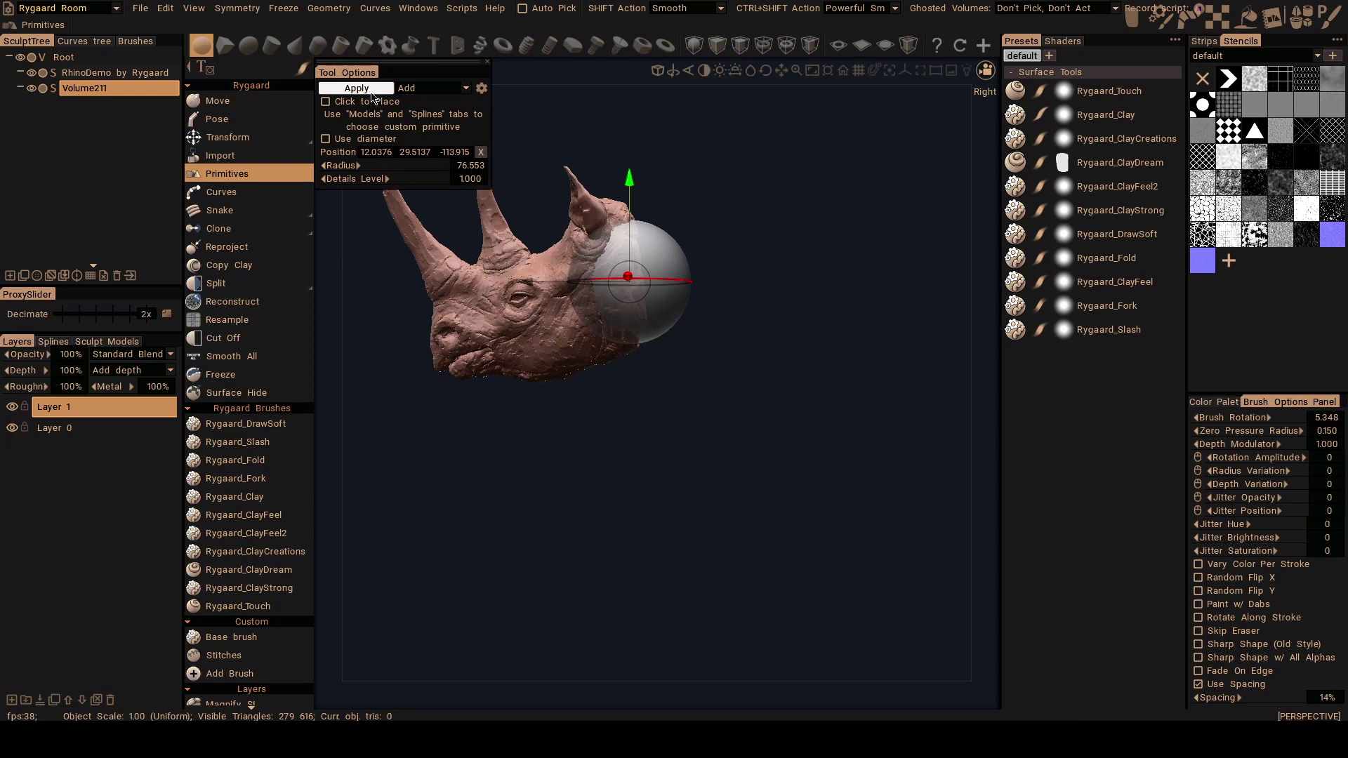
pyautogui.press('Return')
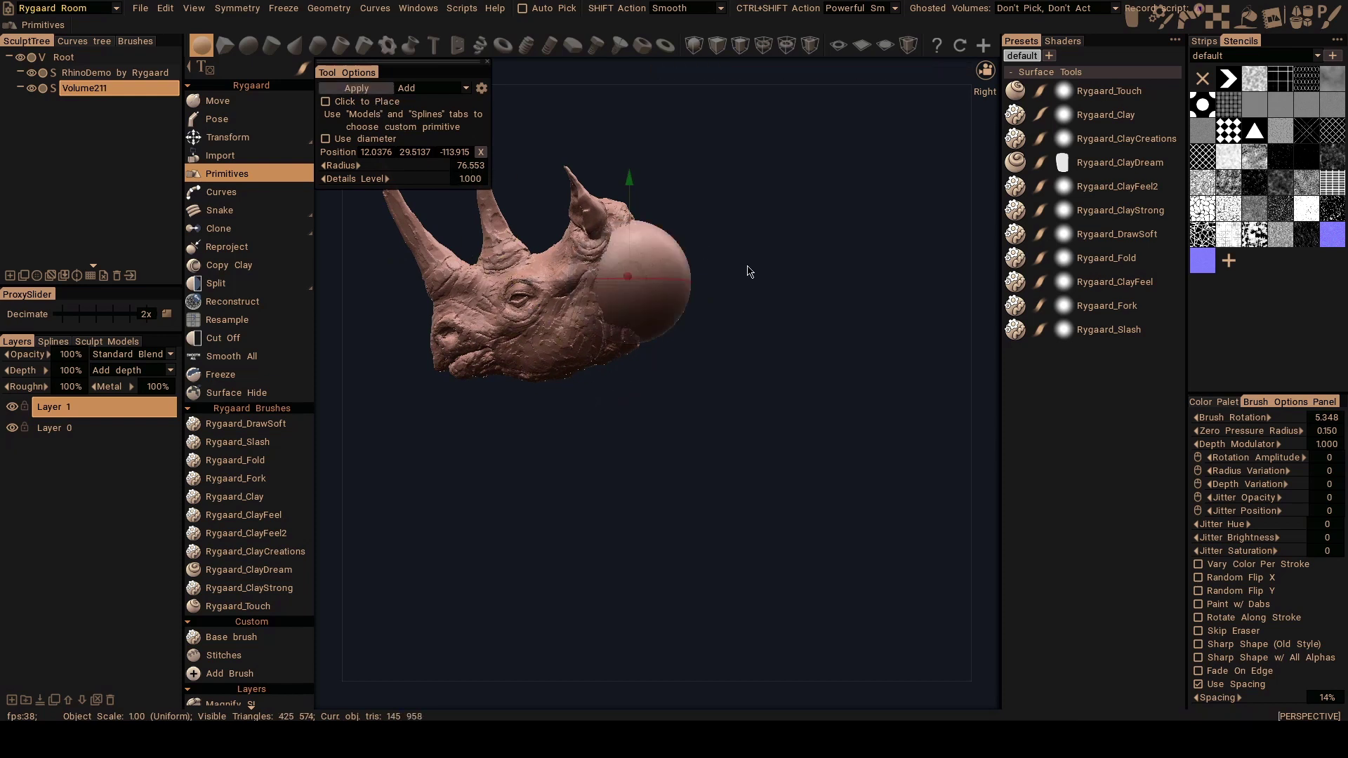
# Switch to the Rygaard_ClayDream brush and enlarge its radius to about 72 over the new spheres.
pyautogui.moveTo(753, 282); pyautogui.dragTo(671, 256)
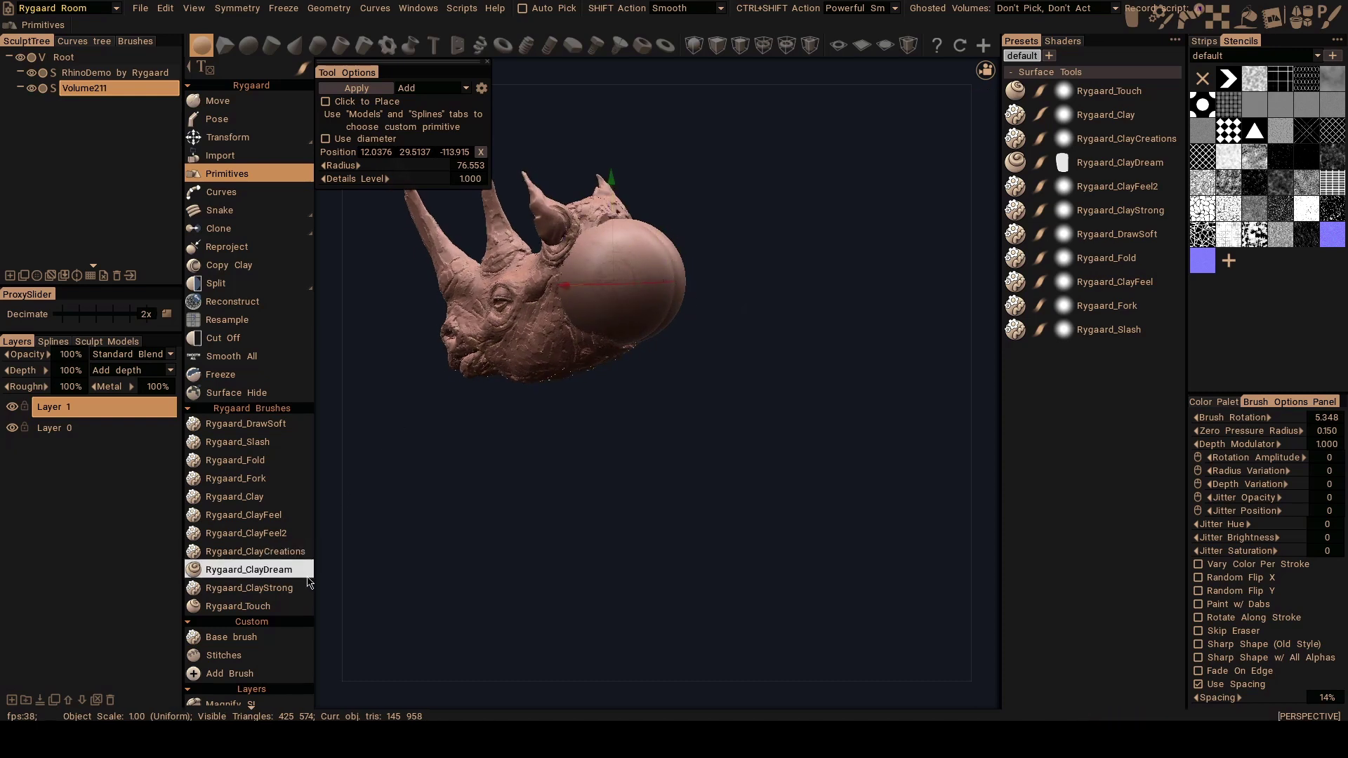
pyautogui.click(250, 588)
pyautogui.keyDown('alt'); pyautogui.moveTo(594, 305); pyautogui.dragTo(574, 364, button='middle'); pyautogui.keyUp('alt')
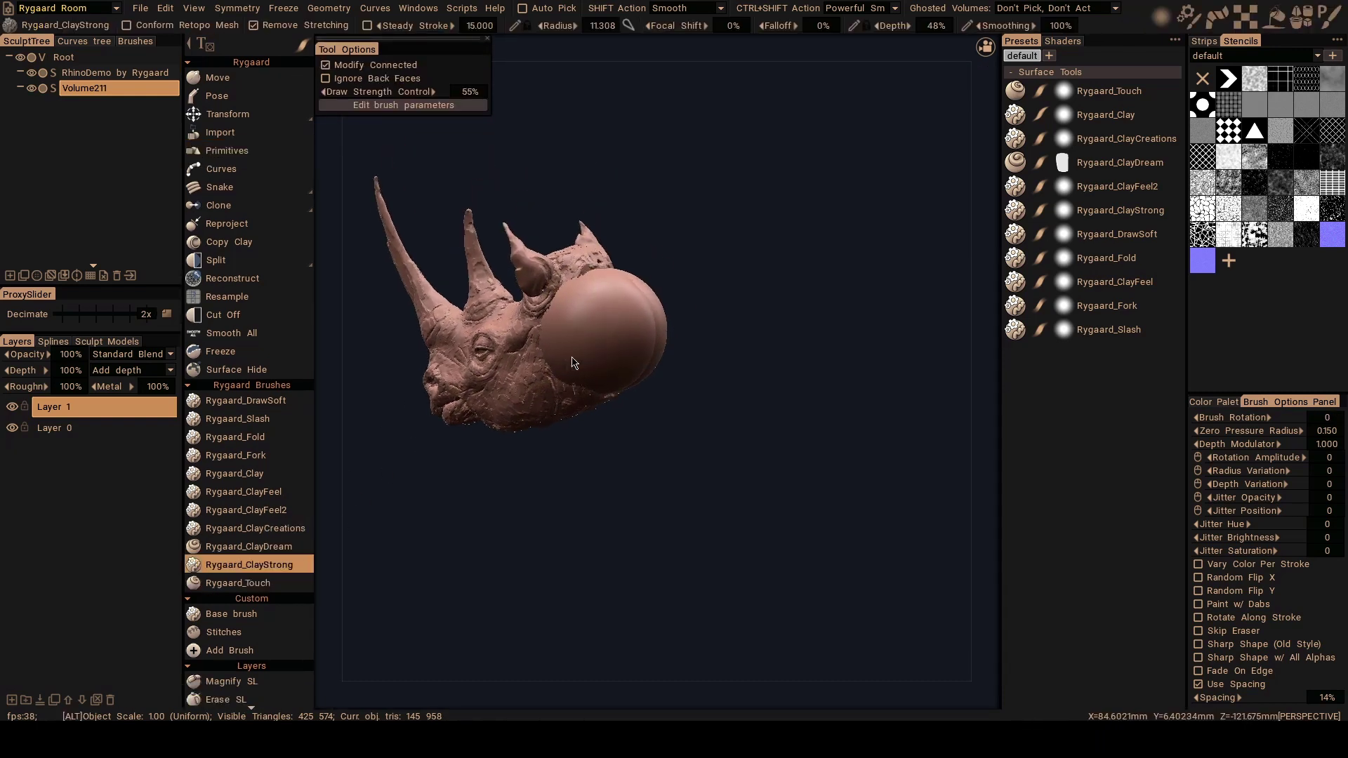
pyautogui.keyDown('alt'); pyautogui.moveTo(574, 364); pyautogui.dragTo(583, 357, button='right'); pyautogui.keyUp('alt')
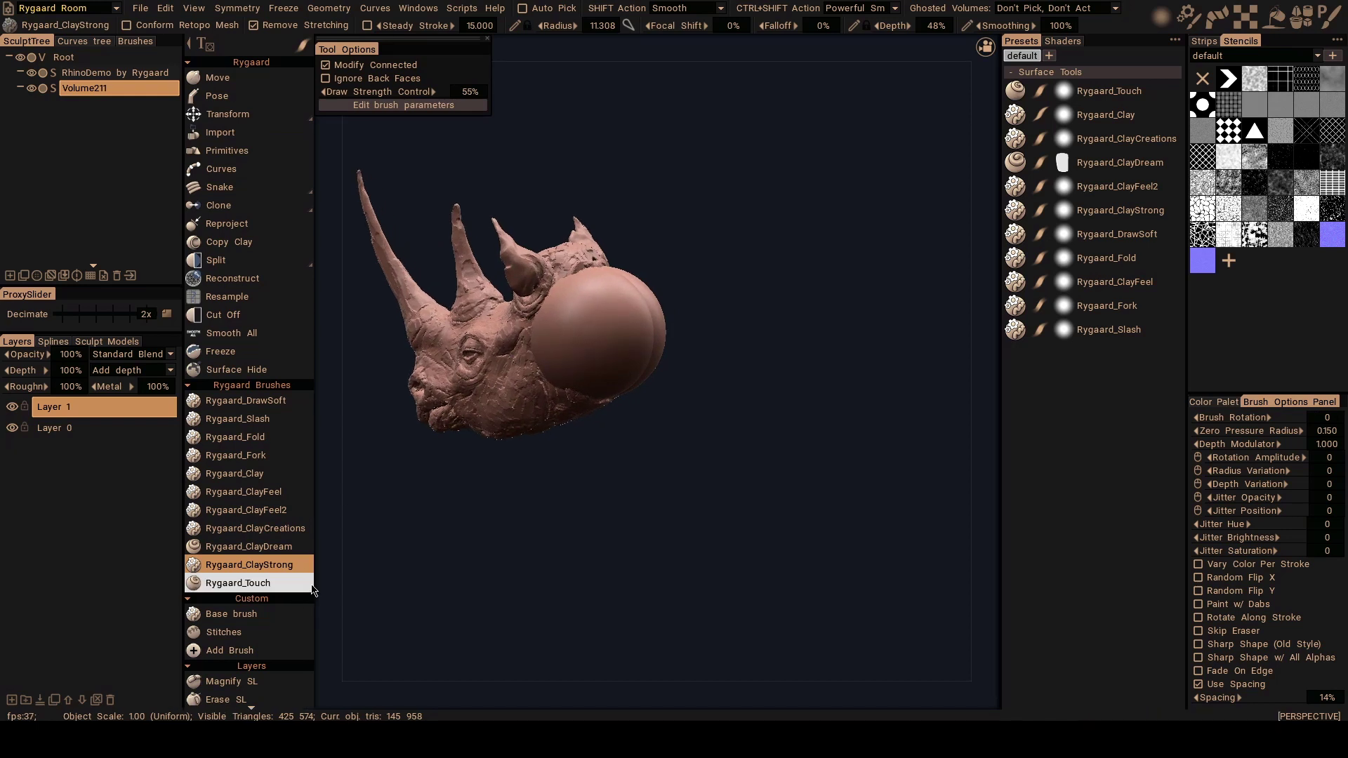
pyautogui.click(281, 547)
pyautogui.keyDown('alt'); pyautogui.moveTo(575, 334); pyautogui.dragTo(590, 319, button='middle'); pyautogui.keyUp('alt')
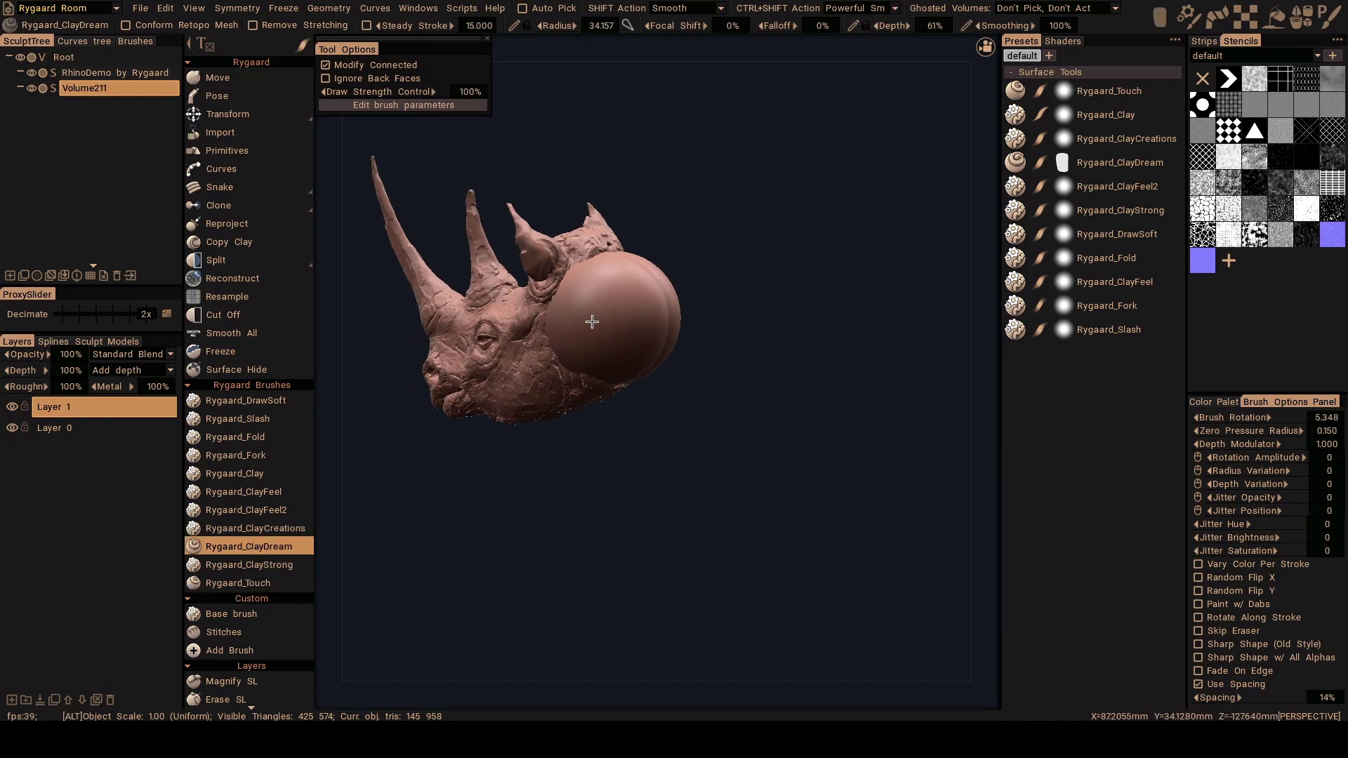
pyautogui.keyDown('alt'); pyautogui.moveTo(590, 319); pyautogui.dragTo(603, 333, button='right'); pyautogui.keyUp('alt')
pyautogui.moveTo(601, 333)
pyautogui.keyDown('alt'); pyautogui.mouseDown()
pyautogui.moveTo(506, 362)
pyautogui.moveTo(593, 324)
pyautogui.mouseUp(); pyautogui.keyUp('alt')
pyautogui.moveTo(611, 305); pyautogui.dragTo(646, 305, button='right')
pyautogui.moveTo(611, 306)
pyautogui.keyDown('alt'); pyautogui.mouseDown()
pyautogui.moveTo(688, 286)
pyautogui.moveTo(626, 292)
pyautogui.mouseUp(); pyautogui.keyUp('alt')
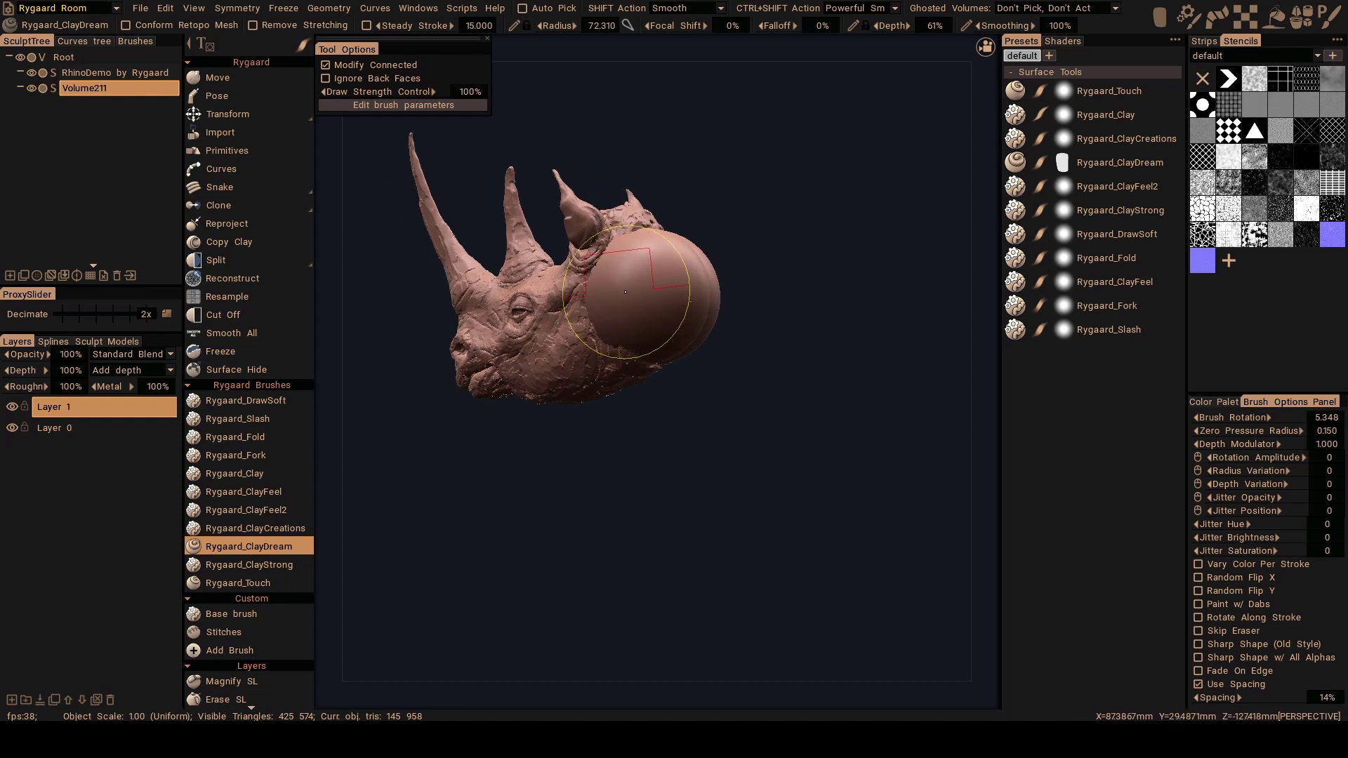
# Reshape the spheres into an elongated neck mass behind the head, using the Move tool at a radius of about 82.
pyautogui.press('m')
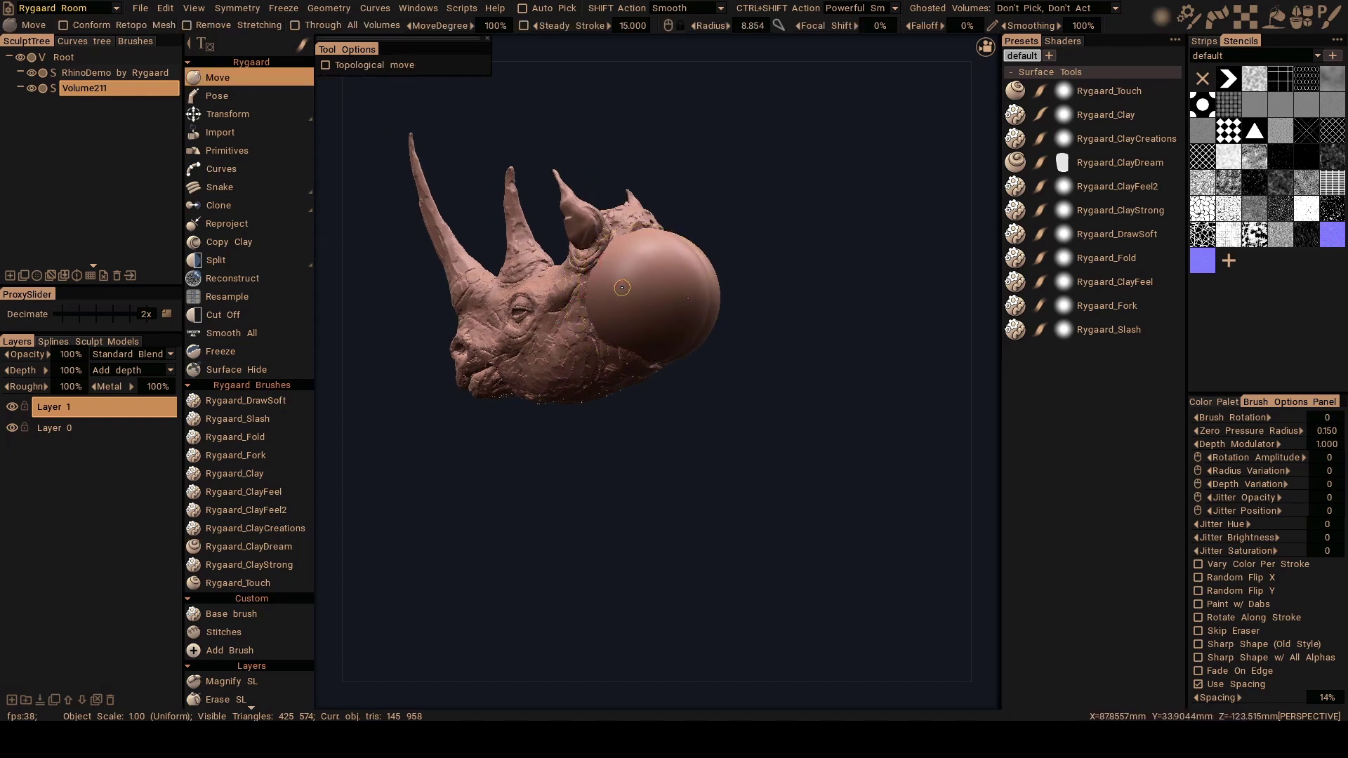
pyautogui.moveTo(624, 287); pyautogui.dragTo(662, 288, button='right')
pyautogui.moveTo(663, 288)
pyautogui.keyDown('alt'); pyautogui.mouseDown()
pyautogui.moveTo(567, 334)
pyautogui.moveTo(622, 324)
pyautogui.moveTo(634, 253)
pyautogui.moveTo(618, 281)
pyautogui.moveTo(649, 260)
pyautogui.moveTo(647, 271)
pyautogui.moveTo(656, 219)
pyautogui.moveTo(612, 329)
pyautogui.moveTo(647, 331)
pyautogui.moveTo(593, 302)
pyautogui.moveTo(617, 286)
pyautogui.moveTo(738, 291)
pyautogui.moveTo(684, 277)
pyautogui.mouseUp(); pyautogui.keyUp('alt')
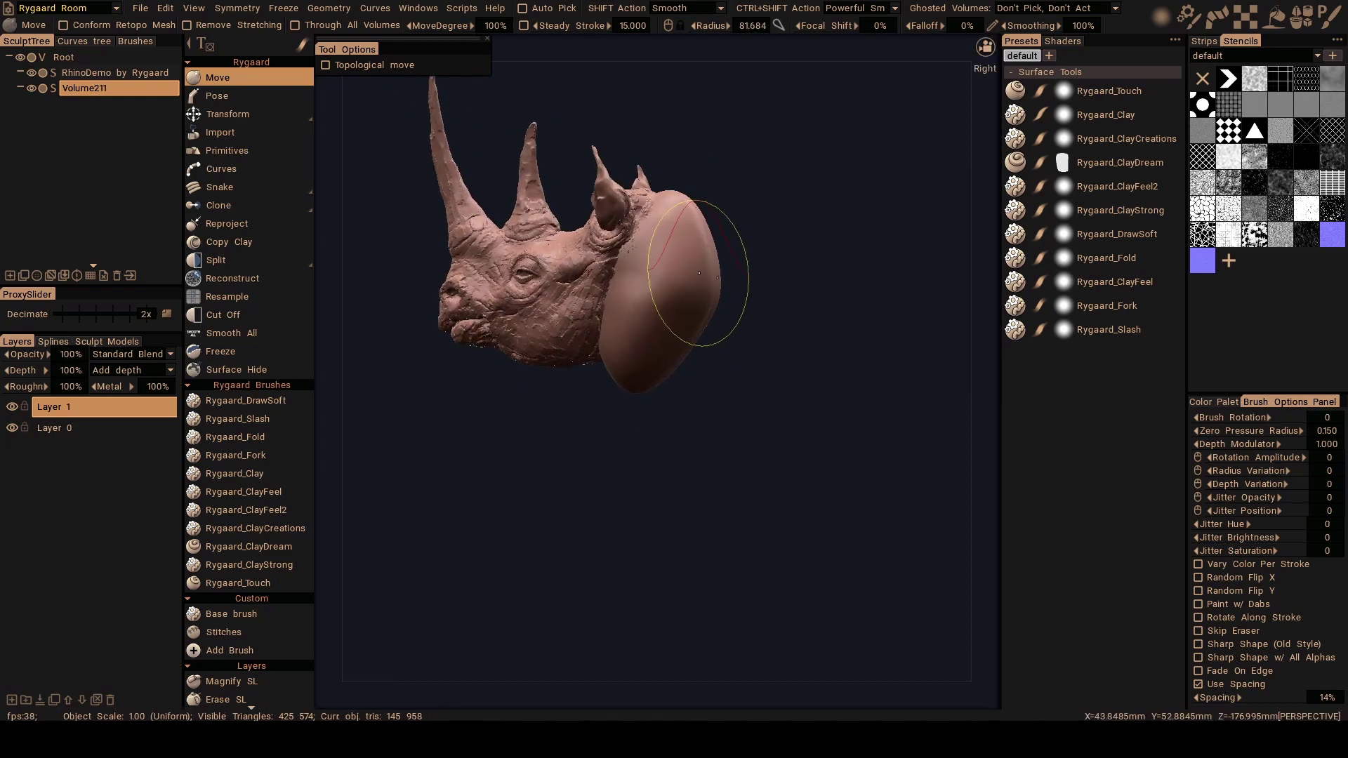
# Block in broad clay forms over the back and side of the neck mass with the Rygaard_ClayDream brush.
pyautogui.click(304, 554)
pyautogui.moveTo(548, 351)
pyautogui.keyDown('alt'); pyautogui.mouseDown()
pyautogui.moveTo(660, 355)
pyautogui.moveTo(558, 302)
pyautogui.mouseUp(); pyautogui.keyUp('alt')
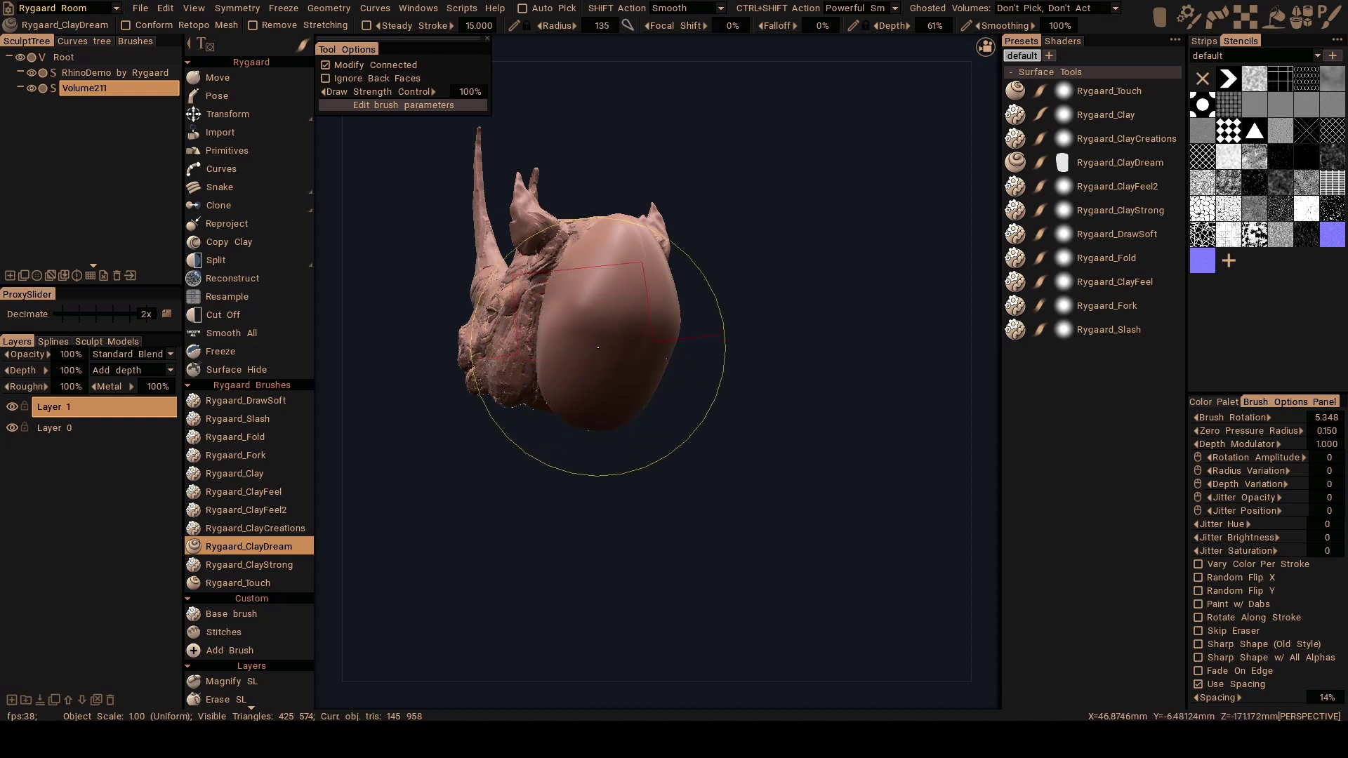
pyautogui.moveTo(604, 346)
pyautogui.keyDown('alt'); pyautogui.mouseDown()
pyautogui.moveTo(617, 398)
pyautogui.moveTo(642, 260)
pyautogui.moveTo(610, 304)
pyautogui.moveTo(632, 247)
pyautogui.mouseUp(); pyautogui.keyUp('alt')
pyautogui.keyDown('alt'); pyautogui.moveTo(587, 326); pyautogui.dragTo(605, 288); pyautogui.keyUp('alt')
pyautogui.moveTo(626, 268)
pyautogui.mouseDown()
pyautogui.moveTo(605, 312)
pyautogui.moveTo(601, 275)
pyautogui.mouseUp()
pyautogui.moveTo(595, 336)
pyautogui.keyDown('alt'); pyautogui.mouseDown()
pyautogui.moveTo(519, 338)
pyautogui.moveTo(518, 351)
pyautogui.mouseUp(); pyautogui.keyUp('alt')
pyautogui.moveTo(597, 309)
pyautogui.mouseDown()
pyautogui.moveTo(626, 290)
pyautogui.moveTo(608, 340)
pyautogui.mouseUp()
pyautogui.moveTo(632, 281)
pyautogui.mouseDown()
pyautogui.moveTo(621, 344)
pyautogui.moveTo(632, 346)
pyautogui.moveTo(646, 302)
pyautogui.moveTo(610, 264)
pyautogui.moveTo(618, 298)
pyautogui.moveTo(689, 301)
pyautogui.moveTo(671, 306)
pyautogui.mouseUp()
pyautogui.moveTo(639, 309); pyautogui.dragTo(633, 376)
pyautogui.moveTo(632, 380)
pyautogui.keyDown('alt'); pyautogui.mouseDown()
pyautogui.moveTo(641, 396)
pyautogui.moveTo(657, 379)
pyautogui.mouseUp(); pyautogui.keyUp('alt')
pyautogui.moveTo(627, 324)
pyautogui.mouseDown()
pyautogui.moveTo(623, 376)
pyautogui.moveTo(602, 310)
pyautogui.moveTo(595, 351)
pyautogui.moveTo(619, 344)
pyautogui.moveTo(593, 409)
pyautogui.moveTo(617, 346)
pyautogui.mouseUp()
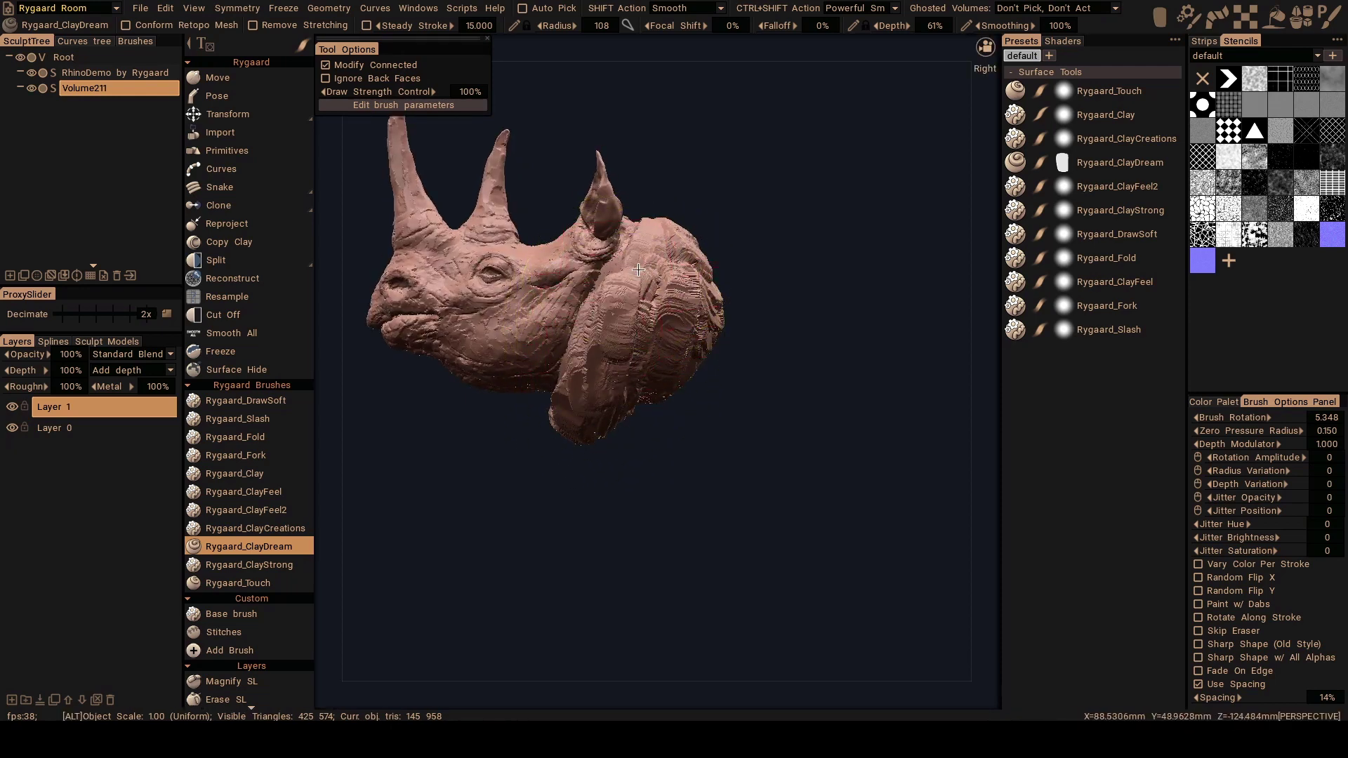
# Sculpt bands and folds over the top of the neck and down behind the jaw with a smaller Rygaard_ClayDream brush, radius about 62.
pyautogui.keyDown('alt'); pyautogui.moveTo(639, 270); pyautogui.dragTo(602, 316); pyautogui.keyUp('alt')
pyautogui.moveTo(662, 241)
pyautogui.keyDown('alt'); pyautogui.mouseDown()
pyautogui.moveTo(601, 356)
pyautogui.moveTo(714, 286)
pyautogui.moveTo(651, 351)
pyautogui.moveTo(662, 272)
pyautogui.moveTo(674, 298)
pyautogui.mouseUp(); pyautogui.keyUp('alt')
pyautogui.moveTo(667, 295)
pyautogui.keyDown('alt'); pyautogui.mouseDown()
pyautogui.moveTo(629, 334)
pyautogui.moveTo(607, 275)
pyautogui.moveTo(597, 337)
pyautogui.moveTo(634, 418)
pyautogui.moveTo(618, 274)
pyautogui.moveTo(630, 359)
pyautogui.moveTo(618, 340)
pyautogui.moveTo(628, 265)
pyautogui.mouseUp(); pyautogui.keyUp('alt')
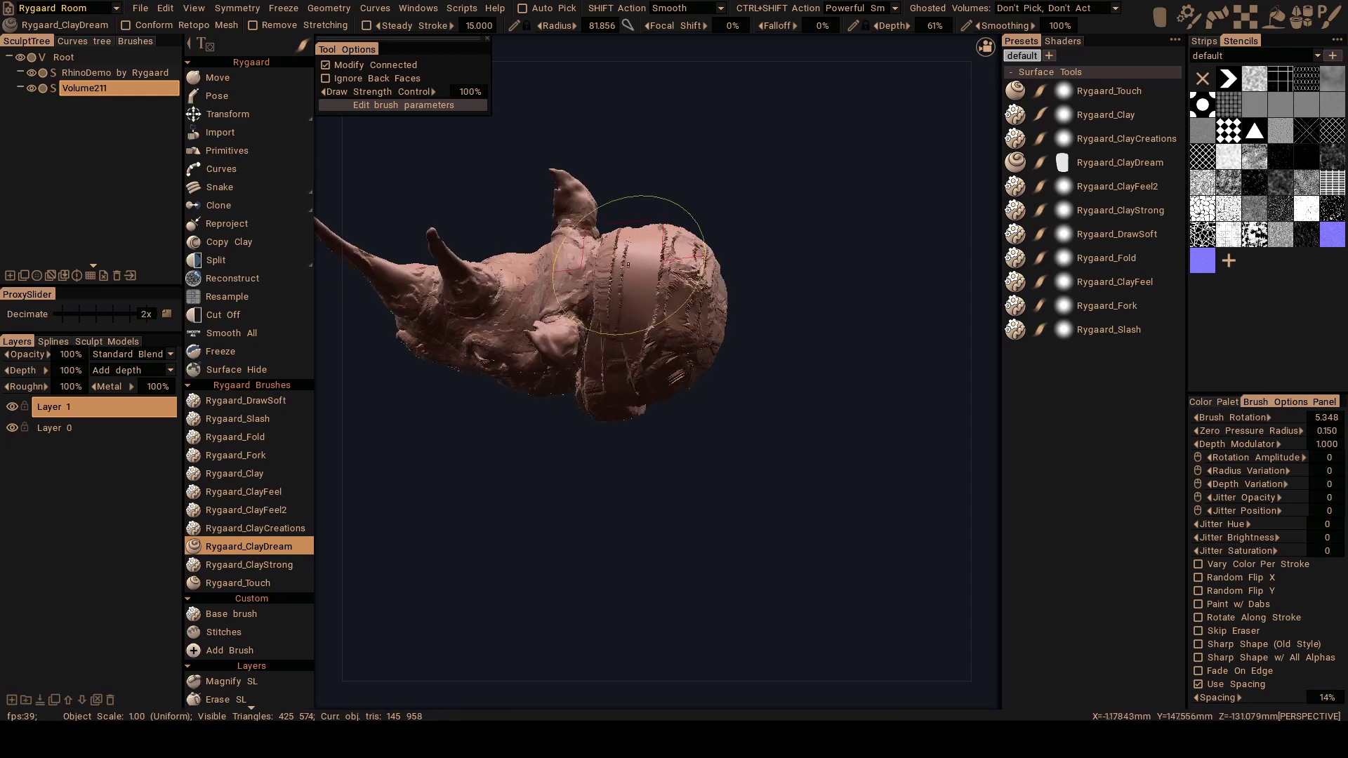
pyautogui.keyDown('alt'); pyautogui.moveTo(612, 328); pyautogui.dragTo(629, 230); pyautogui.keyUp('alt')
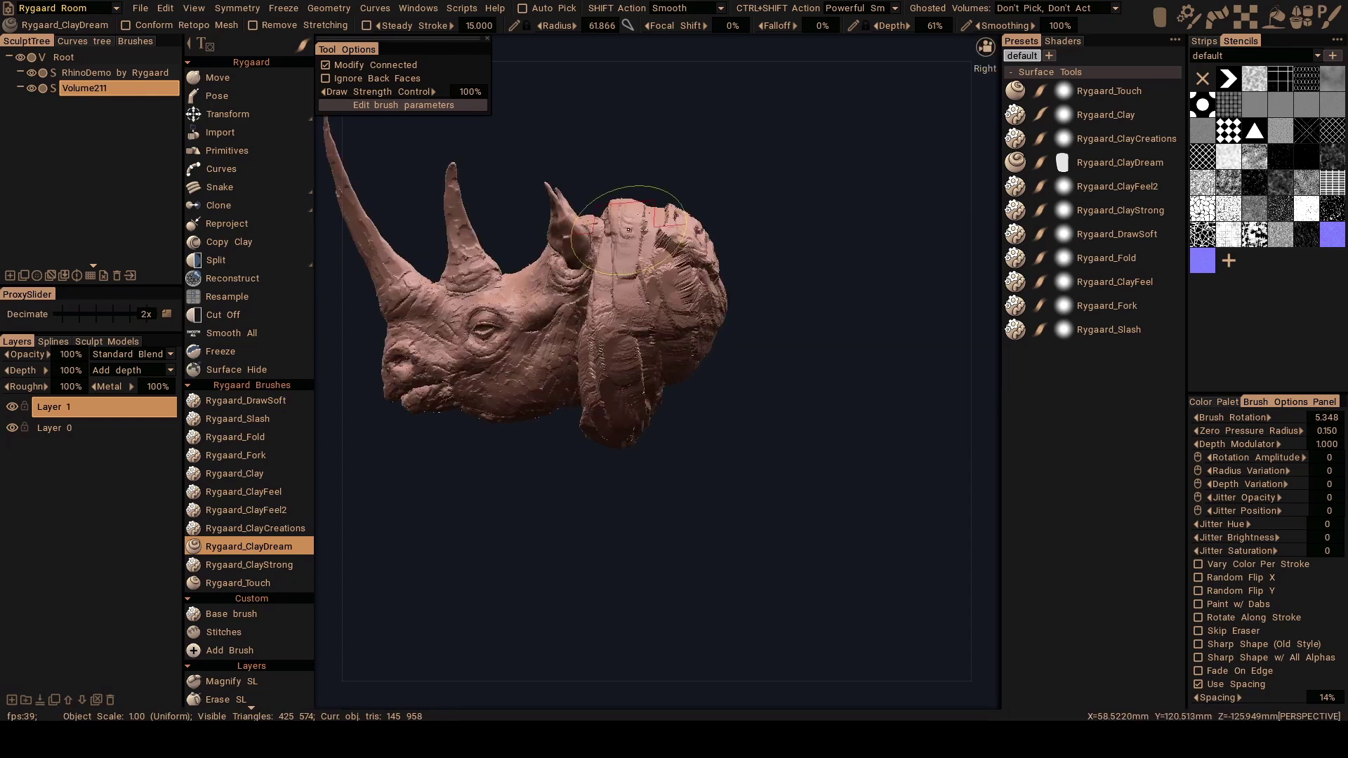
pyautogui.keyDown('alt'); pyautogui.moveTo(602, 375); pyautogui.dragTo(658, 236); pyautogui.keyUp('alt')
pyautogui.moveTo(626, 336)
pyautogui.keyDown('alt'); pyautogui.mouseDown()
pyautogui.moveTo(640, 270)
pyautogui.moveTo(640, 289)
pyautogui.moveTo(657, 262)
pyautogui.moveTo(653, 245)
pyautogui.moveTo(618, 246)
pyautogui.mouseUp(); pyautogui.keyUp('alt')
pyautogui.keyDown('alt'); pyautogui.moveTo(596, 367); pyautogui.dragTo(619, 307); pyautogui.keyUp('alt')
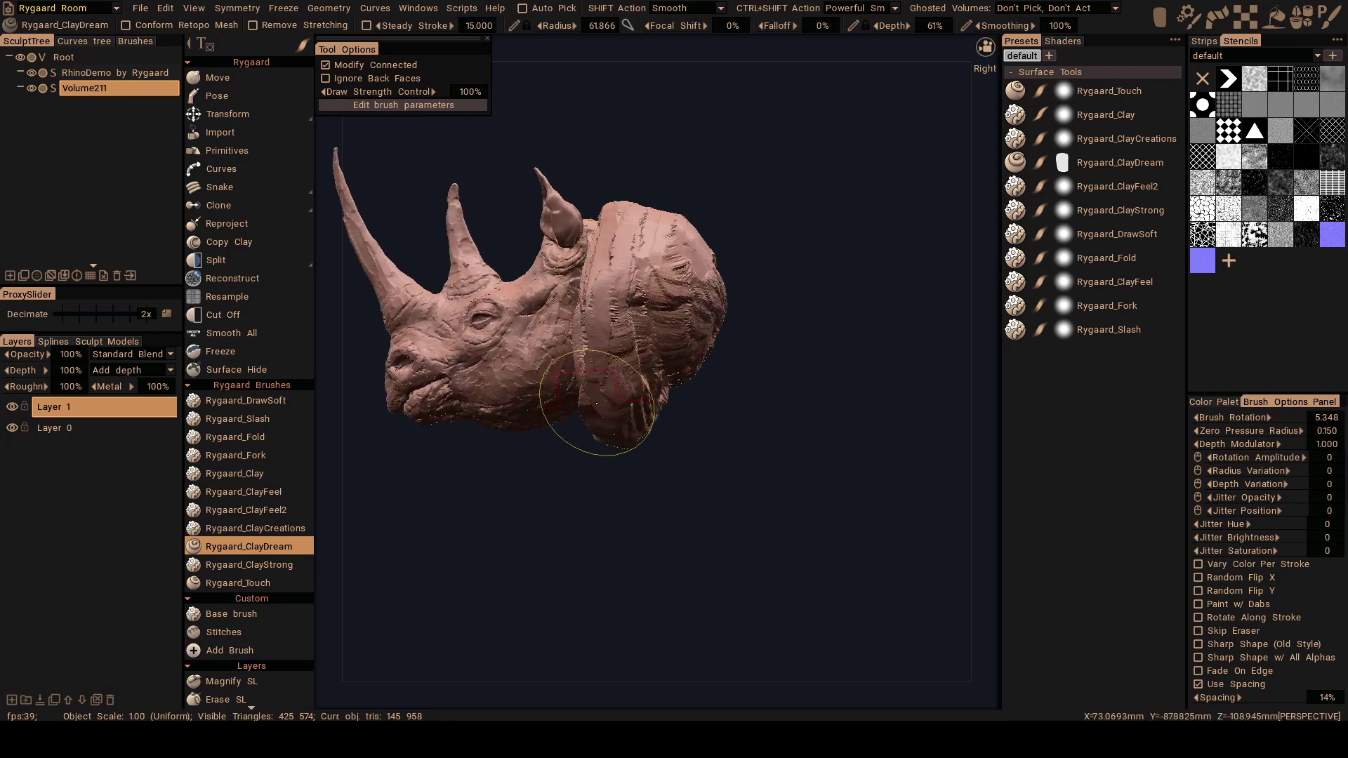
pyautogui.moveTo(597, 403)
pyautogui.keyDown('alt'); pyautogui.mouseDown()
pyautogui.moveTo(641, 295)
pyautogui.moveTo(632, 302)
pyautogui.mouseUp(); pyautogui.keyUp('alt')
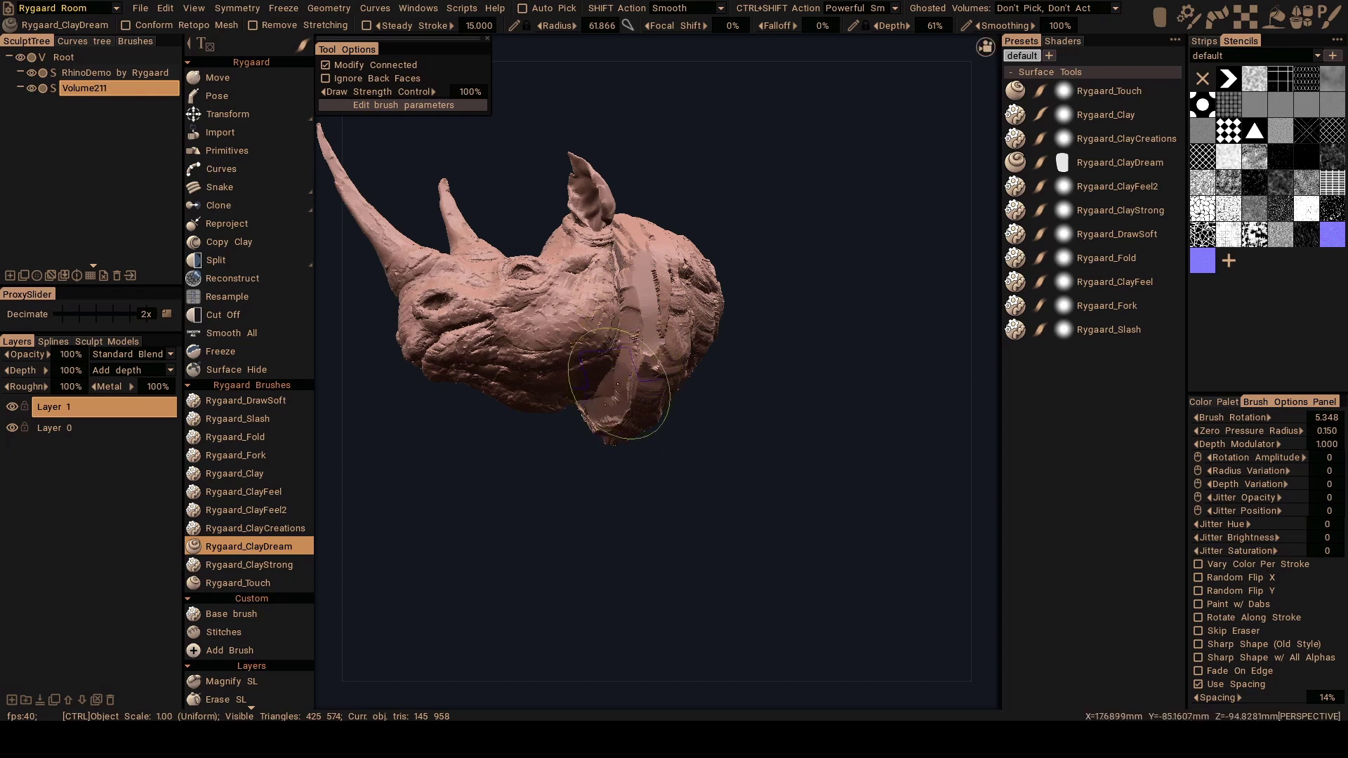
# Enlarge the Rygaard_ClayDream radius to about 109 and build up the side and rear of the neck mass.
pyautogui.moveTo(618, 384)
pyautogui.keyDown('alt'); pyautogui.mouseDown()
pyautogui.moveTo(629, 349)
pyautogui.moveTo(670, 382)
pyautogui.moveTo(625, 385)
pyautogui.moveTo(596, 335)
pyautogui.moveTo(644, 373)
pyautogui.moveTo(651, 332)
pyautogui.moveTo(638, 346)
pyautogui.moveTo(662, 355)
pyautogui.moveTo(629, 314)
pyautogui.moveTo(661, 316)
pyautogui.moveTo(662, 292)
pyautogui.moveTo(668, 352)
pyautogui.moveTo(690, 306)
pyautogui.moveTo(723, 295)
pyautogui.moveTo(712, 364)
pyautogui.moveTo(760, 343)
pyautogui.moveTo(652, 347)
pyautogui.mouseUp(); pyautogui.keyUp('alt')
pyautogui.press(']')
pyautogui.moveTo(610, 302)
pyautogui.mouseDown()
pyautogui.moveTo(632, 378)
pyautogui.moveTo(666, 324)
pyautogui.moveTo(650, 361)
pyautogui.moveTo(648, 347)
pyautogui.mouseUp()
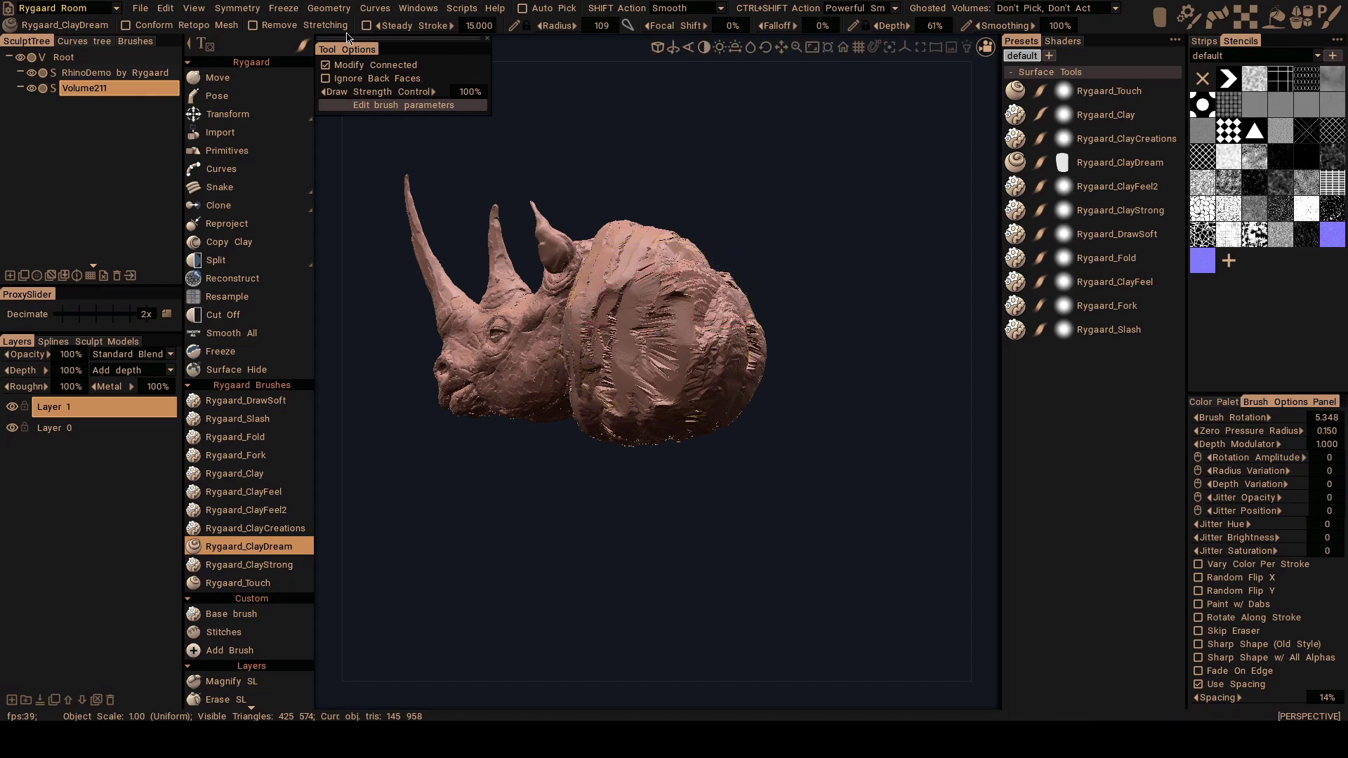
# Carve broad flat planes across the side, rear and top of the neck mass with inverted Rygaard_ClayDream strokes at radius 109.
pyautogui.keyDown('alt'); pyautogui.moveTo(650, 289); pyautogui.dragTo(678, 363); pyautogui.keyUp('alt')
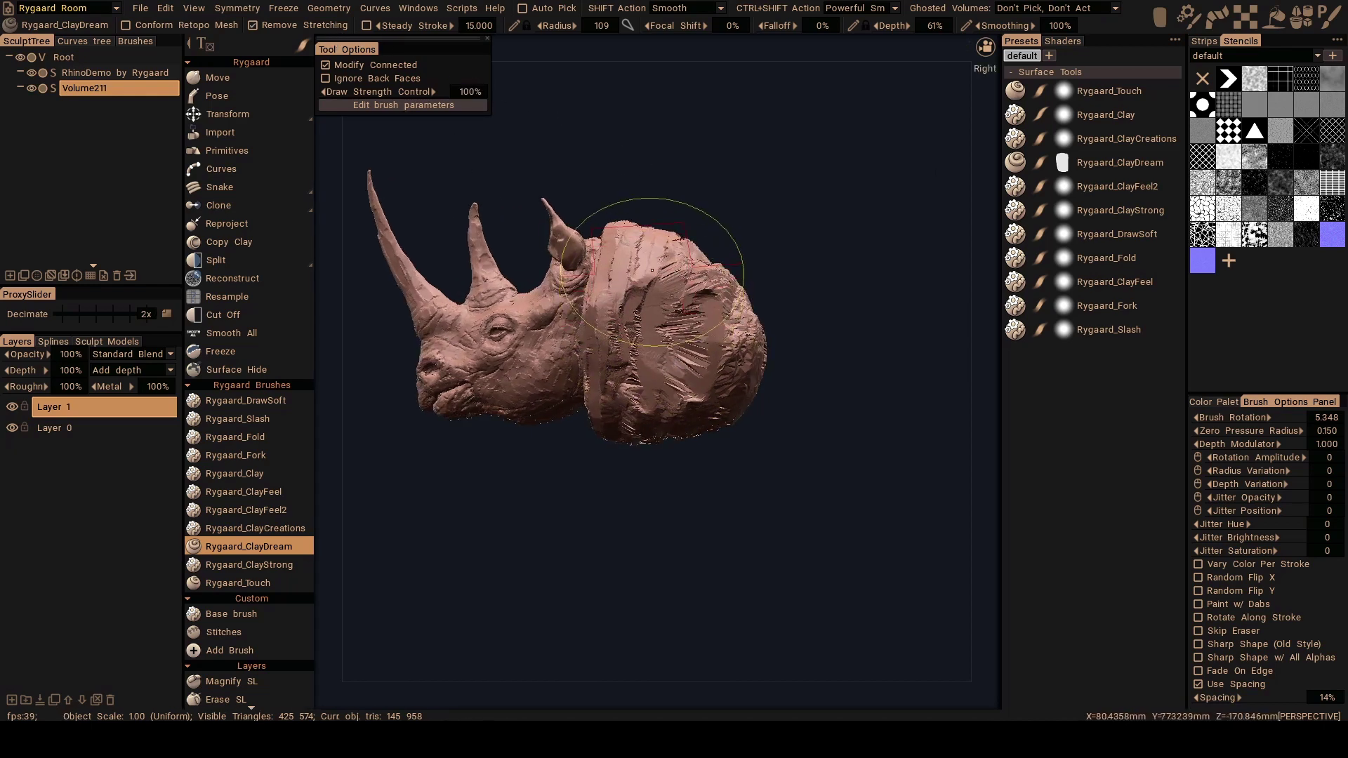
pyautogui.moveTo(652, 269)
pyautogui.keyDown('ctrl'); pyautogui.mouseDown()
pyautogui.moveTo(664, 291)
pyautogui.moveTo(621, 389)
pyautogui.mouseUp(); pyautogui.keyUp('ctrl')
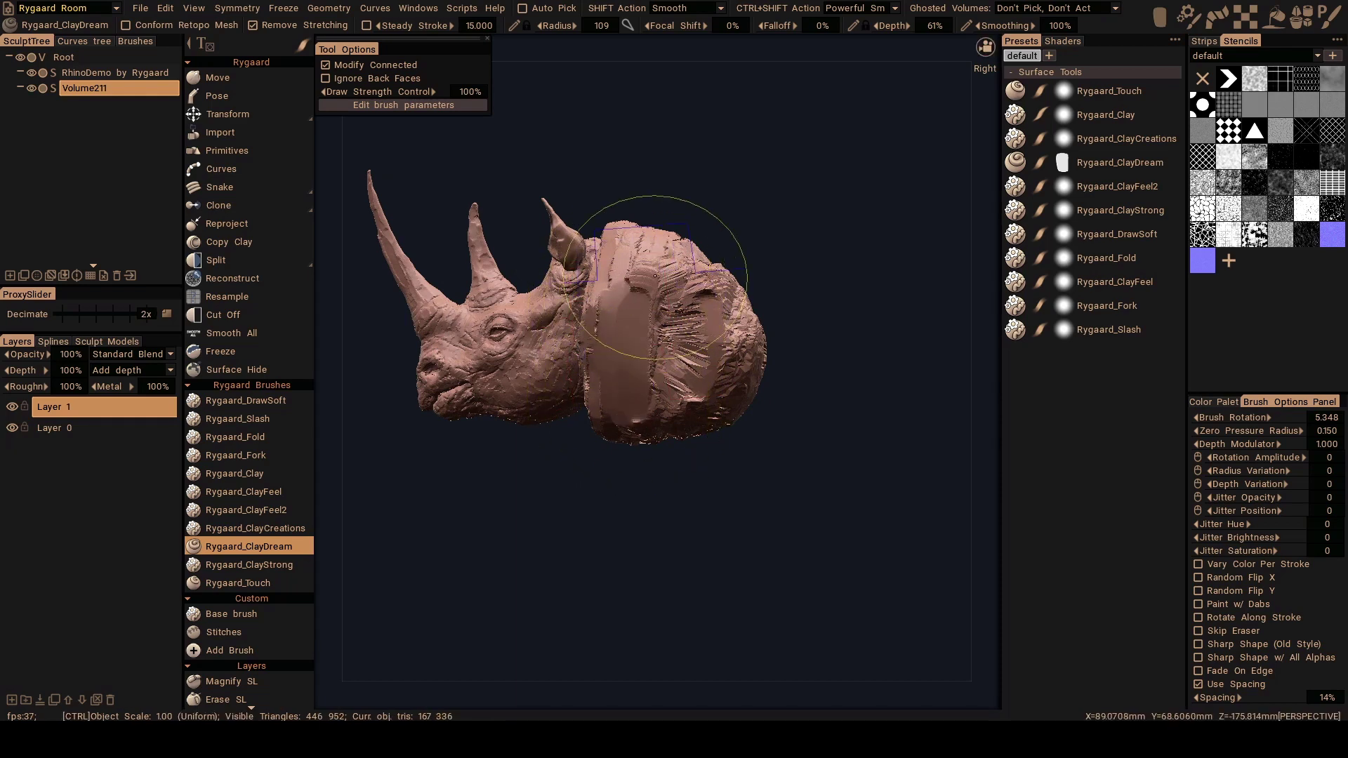
pyautogui.moveTo(656, 276)
pyautogui.keyDown('ctrl'); pyautogui.mouseDown()
pyautogui.moveTo(671, 388)
pyautogui.moveTo(710, 362)
pyautogui.moveTo(654, 372)
pyautogui.mouseUp(); pyautogui.keyUp('ctrl')
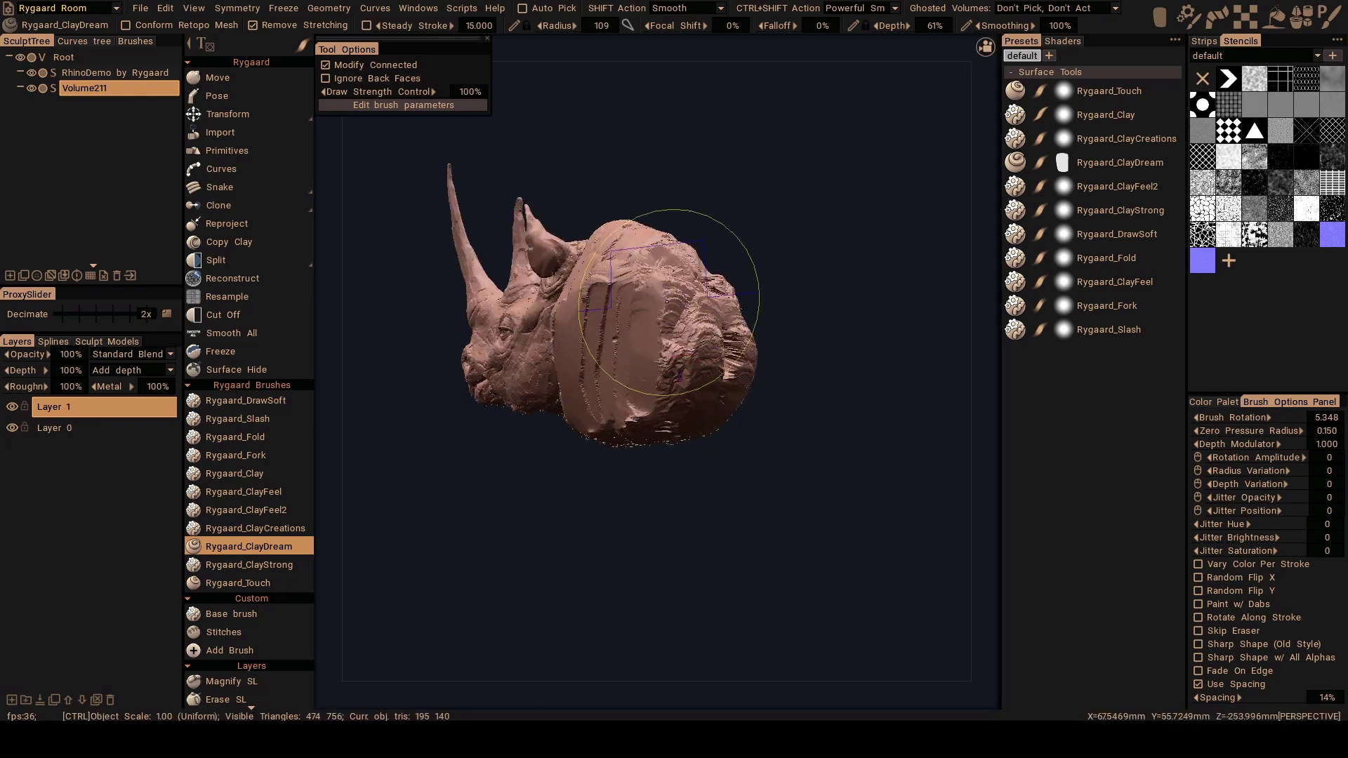
pyautogui.moveTo(667, 302)
pyautogui.keyDown('ctrl'); pyautogui.mouseDown()
pyautogui.moveTo(688, 377)
pyautogui.moveTo(641, 369)
pyautogui.moveTo(677, 386)
pyautogui.mouseUp(); pyautogui.keyUp('ctrl')
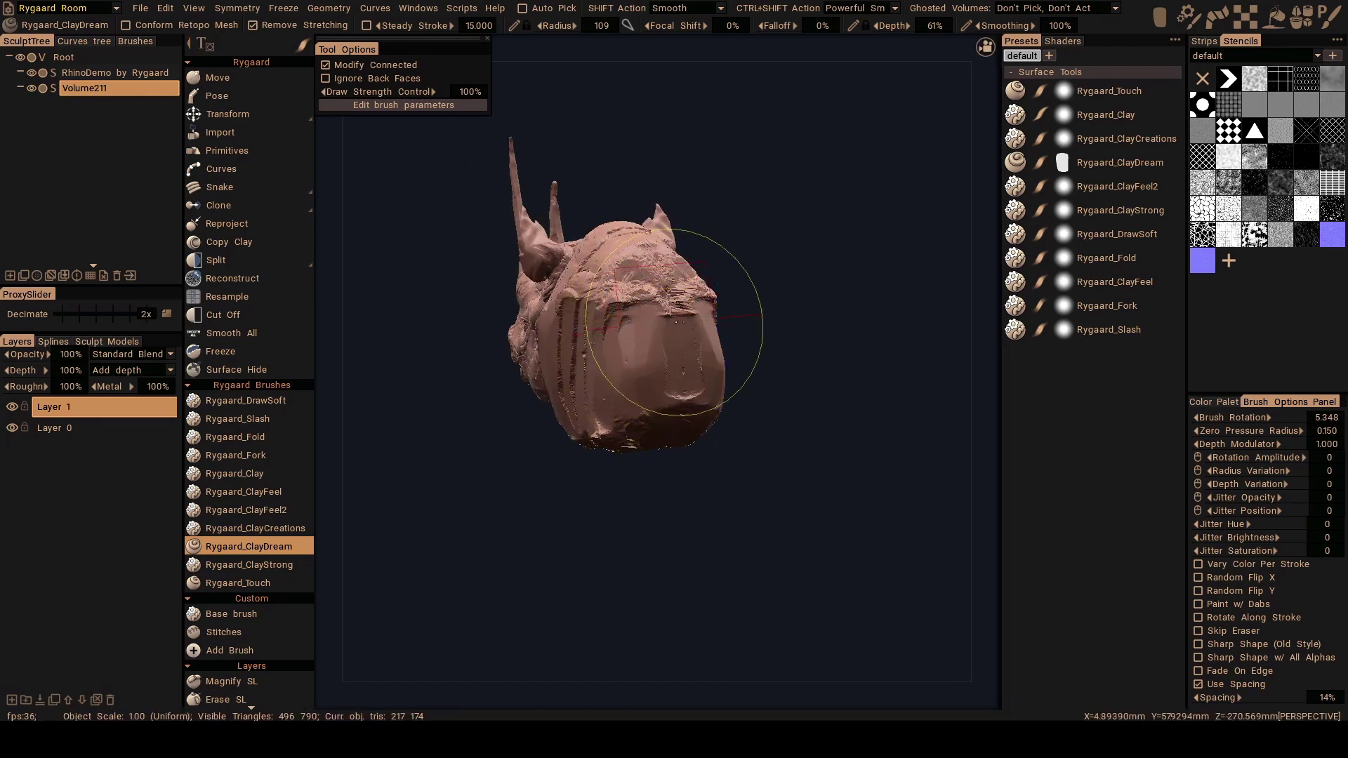
pyautogui.keyDown('alt'); pyautogui.moveTo(676, 322); pyautogui.dragTo(656, 272); pyautogui.keyUp('alt')
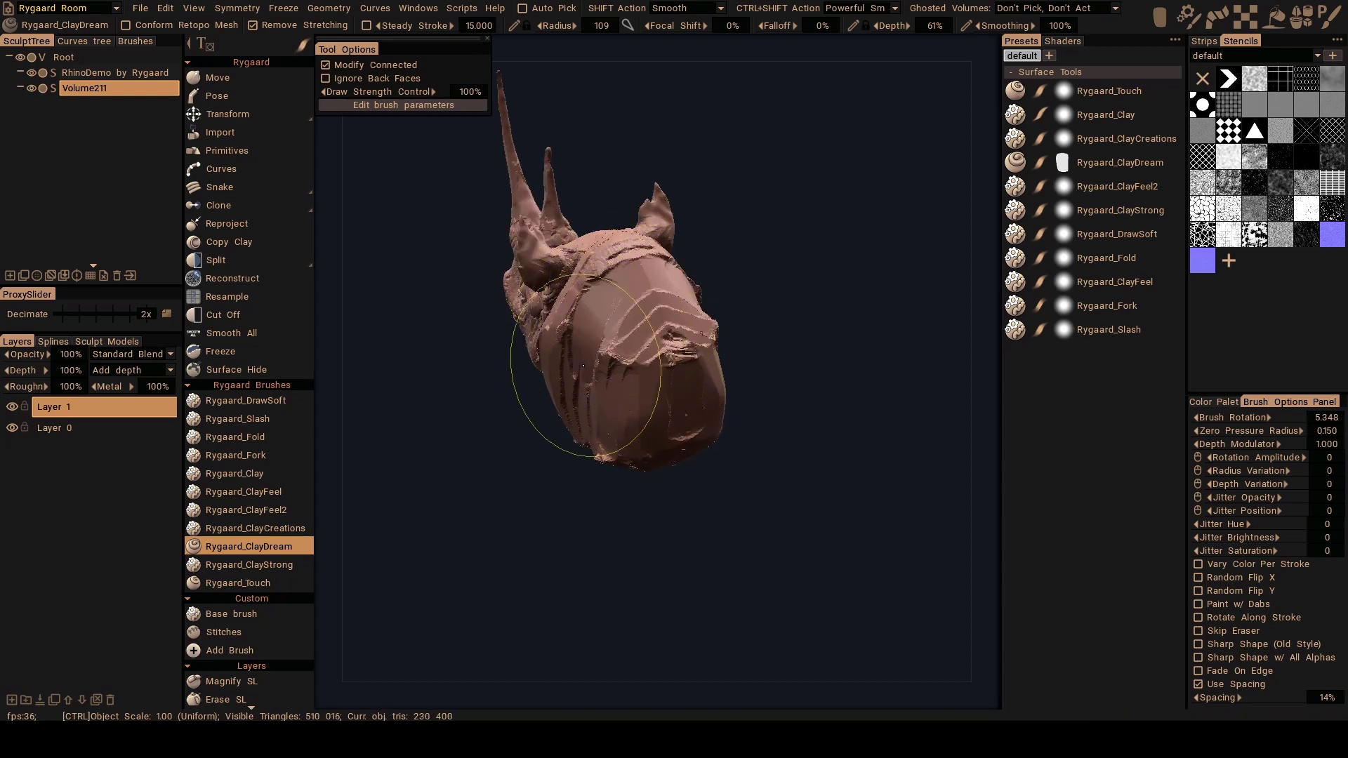
pyautogui.keyDown('alt'); pyautogui.moveTo(680, 360); pyautogui.dragTo(665, 317); pyautogui.keyUp('alt')
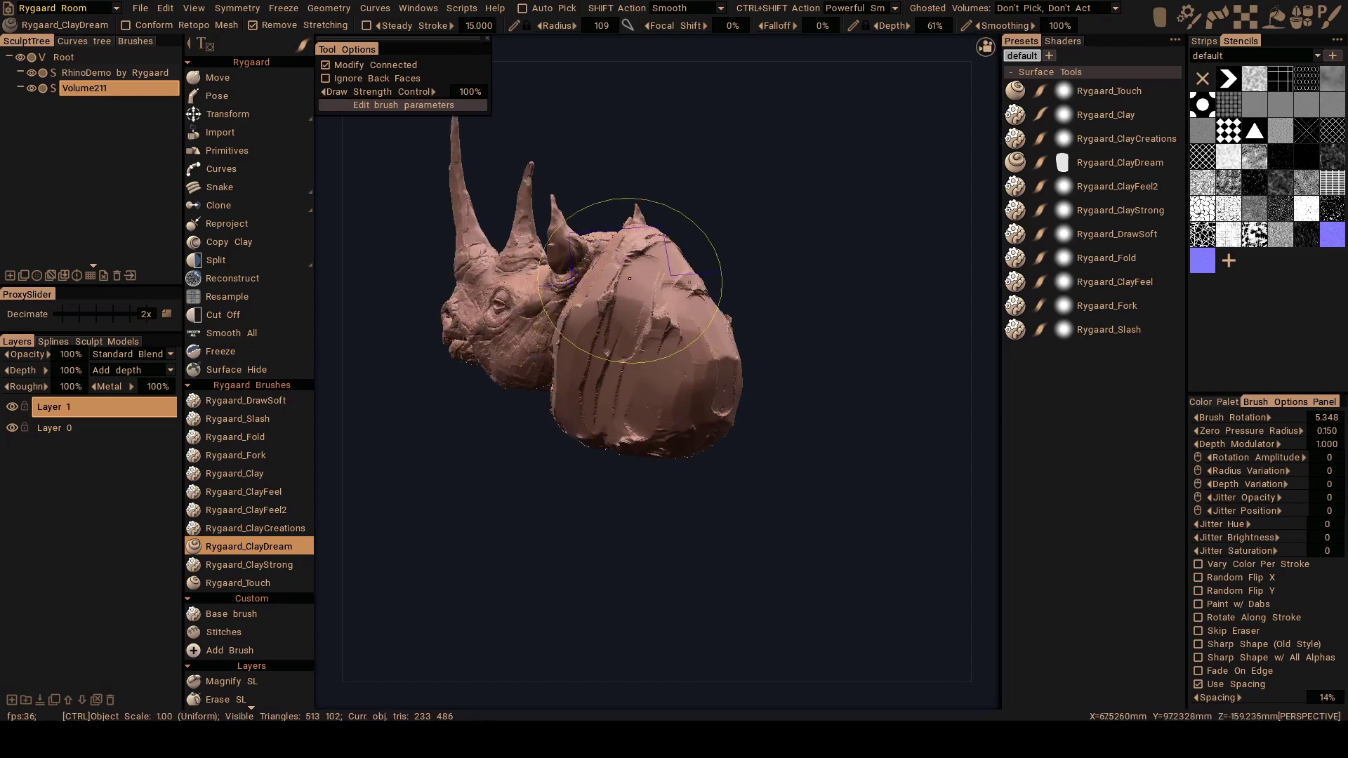
# Shape the underside and lower side of the neck mass with broad Rygaard_ClayDream planes.
pyautogui.keyDown('alt'); pyautogui.moveTo(607, 432); pyautogui.dragTo(641, 339); pyautogui.keyUp('alt')
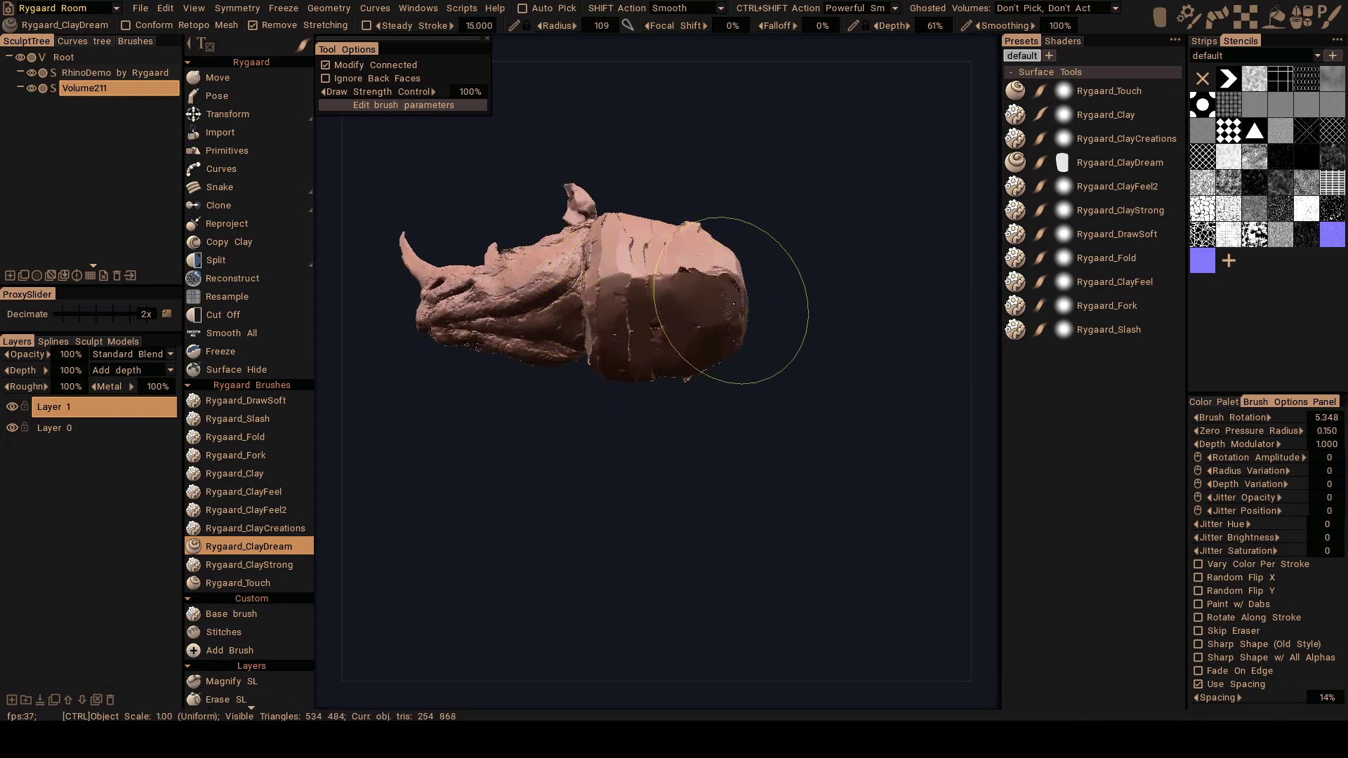
pyautogui.keyDown('alt'); pyautogui.moveTo(732, 300); pyautogui.dragTo(618, 339); pyautogui.keyUp('alt')
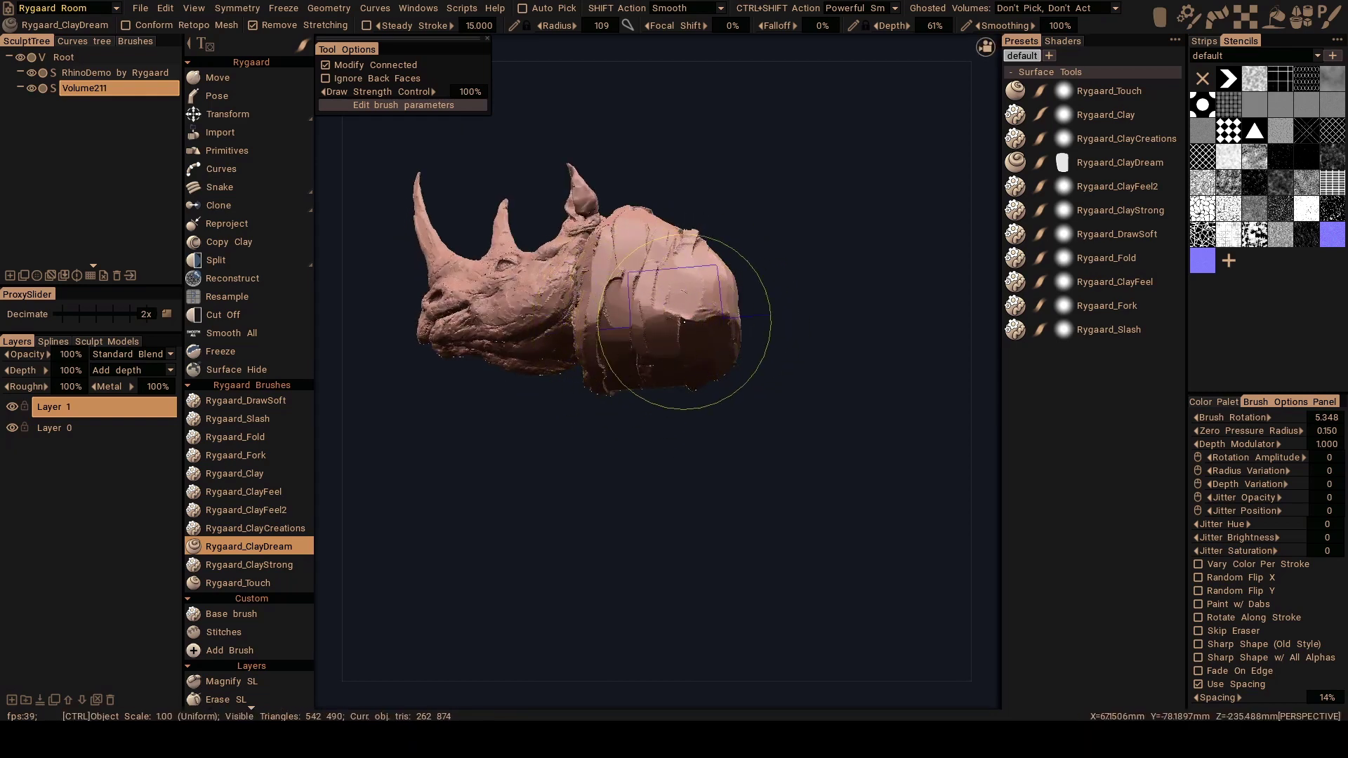
pyautogui.moveTo(705, 349)
pyautogui.keyDown('alt'); pyautogui.mouseDown()
pyautogui.moveTo(698, 443)
pyautogui.moveTo(687, 445)
pyautogui.moveTo(698, 361)
pyautogui.moveTo(726, 380)
pyautogui.moveTo(804, 380)
pyautogui.moveTo(698, 406)
pyautogui.moveTo(614, 380)
pyautogui.moveTo(565, 389)
pyautogui.moveTo(645, 380)
pyautogui.moveTo(602, 356)
pyautogui.moveTo(621, 393)
pyautogui.moveTo(692, 414)
pyautogui.moveTo(686, 424)
pyautogui.moveTo(644, 388)
pyautogui.moveTo(673, 393)
pyautogui.moveTo(640, 386)
pyautogui.moveTo(638, 440)
pyautogui.moveTo(614, 378)
pyautogui.mouseUp(); pyautogui.keyUp('alt')
pyautogui.keyDown('alt'); pyautogui.moveTo(613, 378); pyautogui.dragTo(612, 342, button='middle'); pyautogui.keyUp('alt')
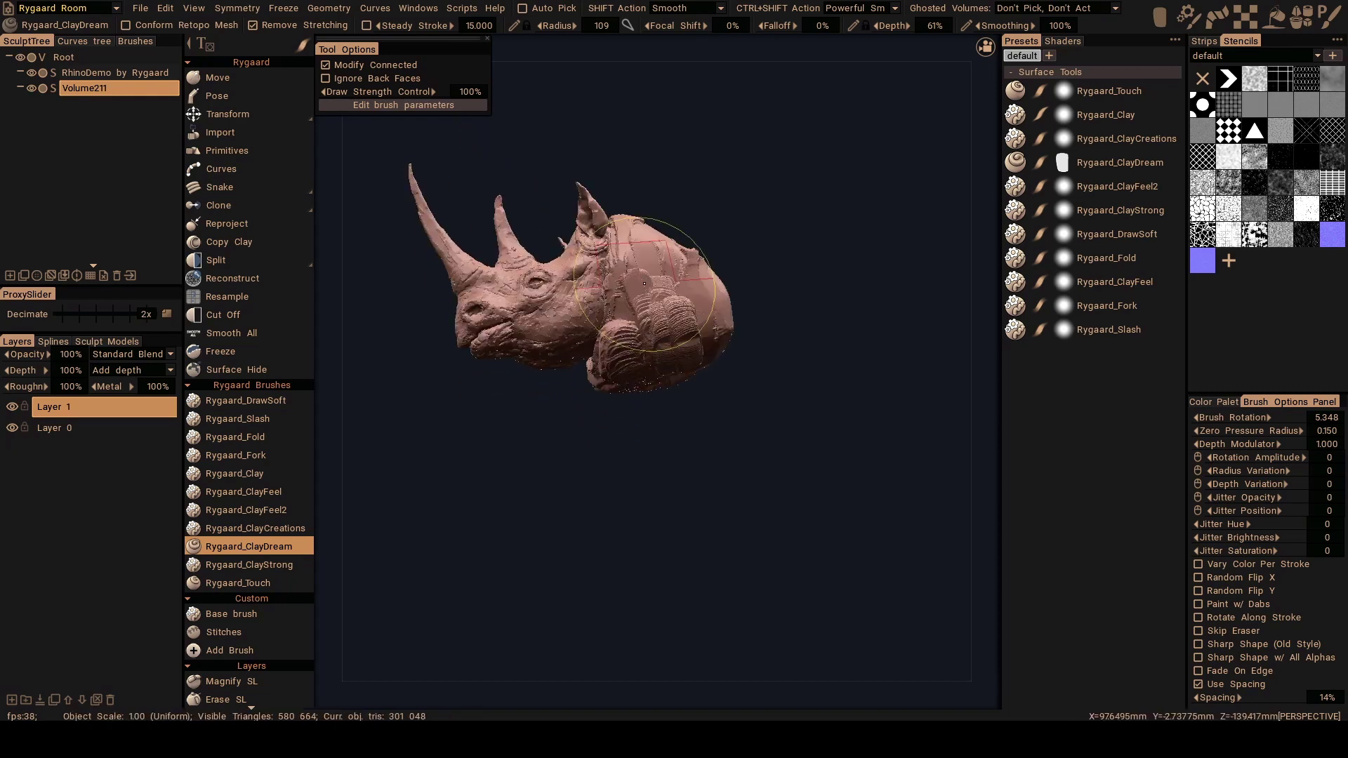
# Build up rounded, overlapping clay lumps along the lower side and rear of the neck mass with Rygaard_ClayDream.
pyautogui.moveTo(639, 378); pyautogui.dragTo(637, 386)
pyautogui.moveTo(636, 386)
pyautogui.keyDown('alt'); pyautogui.mouseDown()
pyautogui.moveTo(617, 342)
pyautogui.moveTo(635, 402)
pyautogui.mouseUp(); pyautogui.keyUp('alt')
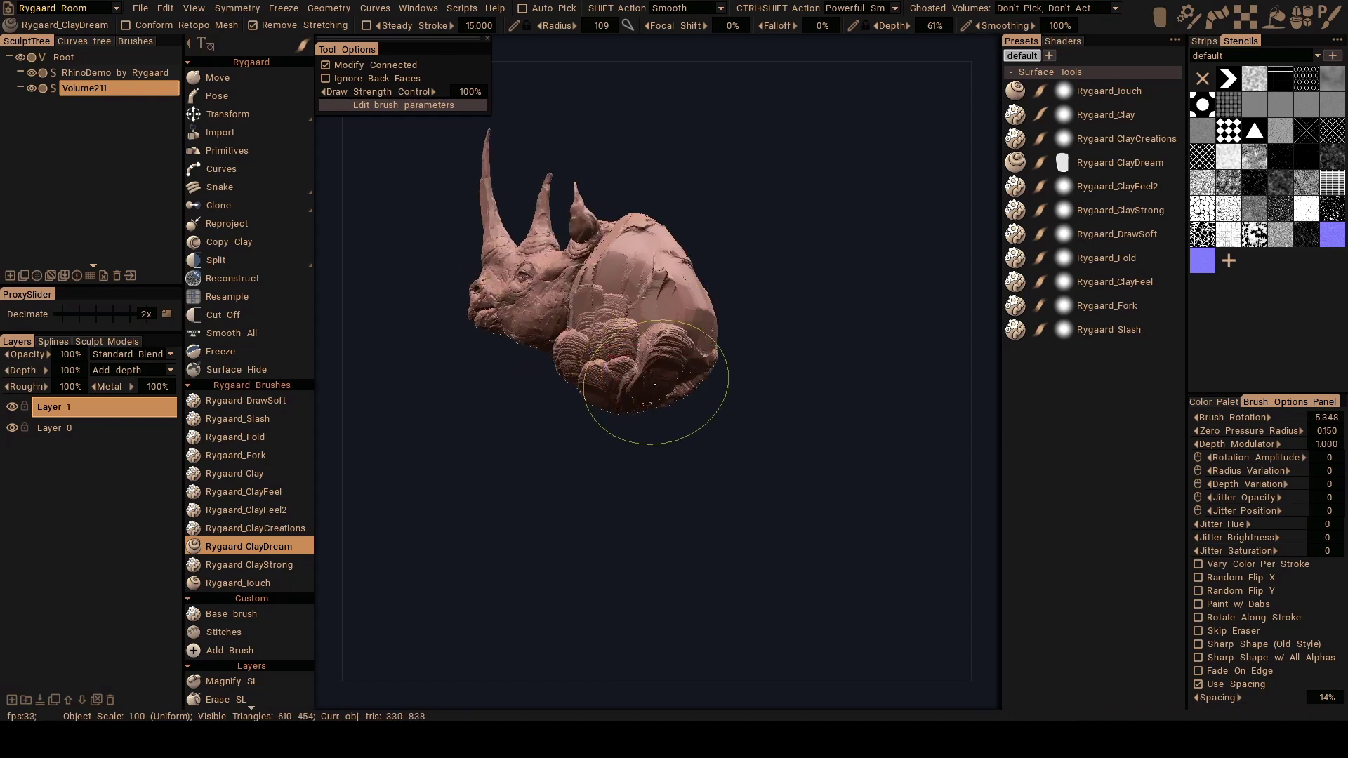
pyautogui.click(596, 291)
pyautogui.click(654, 324)
pyautogui.moveTo(653, 327)
pyautogui.keyDown('alt'); pyautogui.mouseDown()
pyautogui.moveTo(623, 338)
pyautogui.moveTo(669, 336)
pyautogui.moveTo(591, 349)
pyautogui.moveTo(677, 359)
pyautogui.moveTo(665, 386)
pyautogui.moveTo(675, 350)
pyautogui.moveTo(636, 282)
pyautogui.moveTo(630, 383)
pyautogui.mouseUp(); pyautogui.keyUp('alt')
pyautogui.moveTo(631, 383)
pyautogui.keyDown('alt'); pyautogui.mouseDown()
pyautogui.moveTo(618, 321)
pyautogui.moveTo(636, 316)
pyautogui.moveTo(657, 377)
pyautogui.moveTo(667, 339)
pyautogui.moveTo(695, 363)
pyautogui.moveTo(651, 378)
pyautogui.mouseUp(); pyautogui.keyUp('alt')
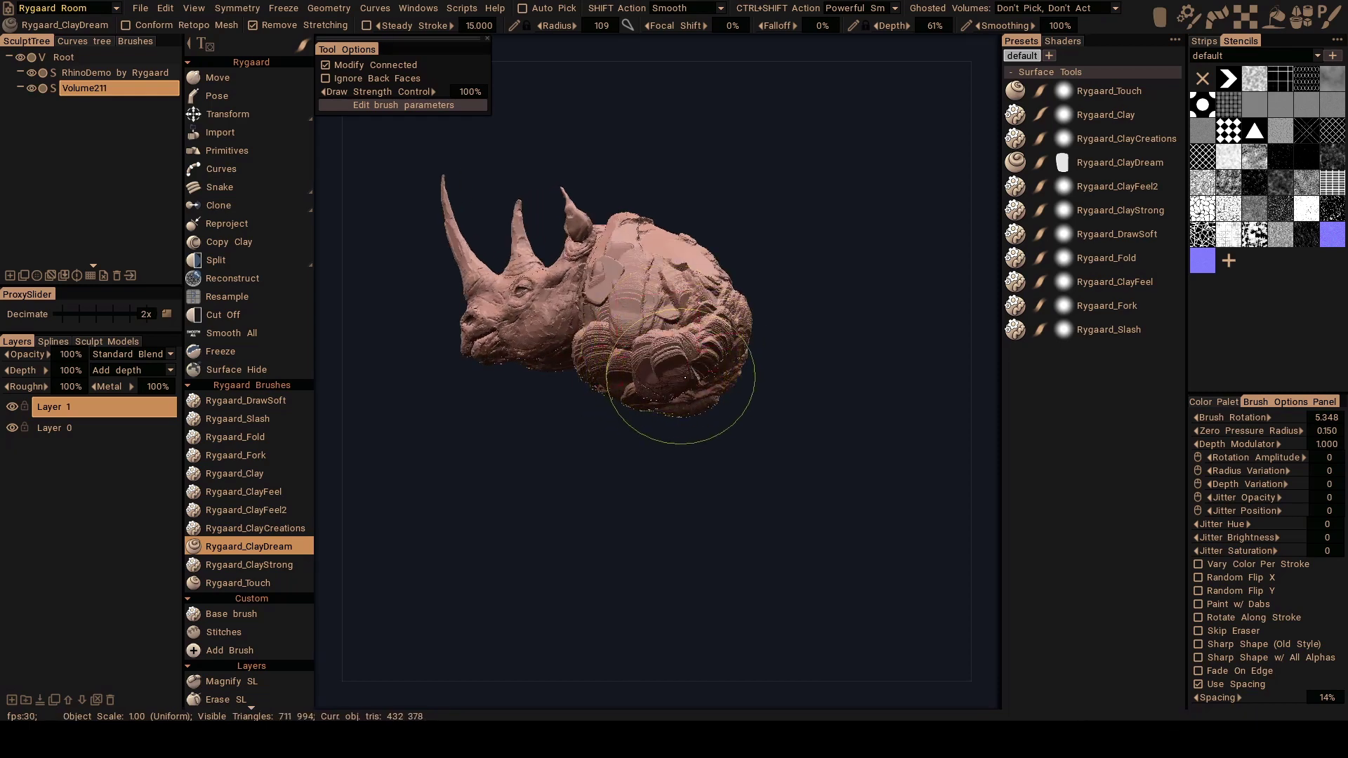
# Work the lumpy side of the neck mass into flatter planes and broad folds with Rygaard_ClayDream.
pyautogui.moveTo(721, 314); pyautogui.dragTo(713, 351)
pyautogui.moveTo(702, 357)
pyautogui.keyDown('alt'); pyautogui.mouseDown()
pyautogui.moveTo(721, 350)
pyautogui.moveTo(653, 384)
pyautogui.moveTo(635, 360)
pyautogui.moveTo(719, 365)
pyautogui.mouseUp(); pyautogui.keyUp('alt')
pyautogui.moveTo(642, 339)
pyautogui.mouseDown()
pyautogui.moveTo(718, 366)
pyautogui.moveTo(674, 349)
pyautogui.moveTo(629, 364)
pyautogui.mouseUp()
pyautogui.moveTo(629, 364)
pyautogui.keyDown('alt'); pyautogui.mouseDown()
pyautogui.moveTo(667, 402)
pyautogui.moveTo(756, 398)
pyautogui.moveTo(746, 302)
pyautogui.moveTo(624, 362)
pyautogui.moveTo(602, 339)
pyautogui.moveTo(671, 309)
pyautogui.moveTo(648, 306)
pyautogui.mouseUp(); pyautogui.keyUp('alt')
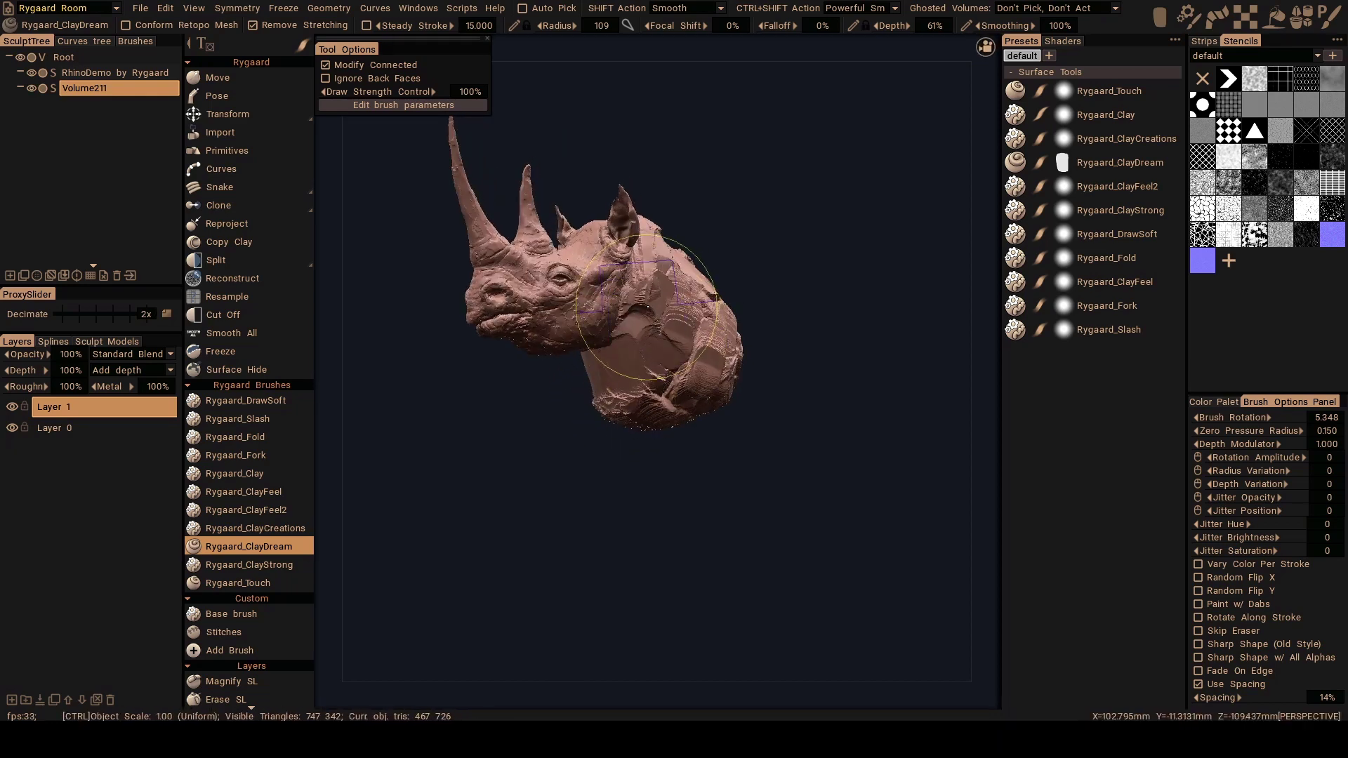
# Sculpt broad bands behind the ear and planes down the throat and neck side, using both raised and inverted Rygaard_ClayDream strokes.
pyautogui.moveTo(659, 235)
pyautogui.keyDown('alt'); pyautogui.mouseDown()
pyautogui.moveTo(653, 372)
pyautogui.moveTo(638, 320)
pyautogui.moveTo(660, 292)
pyautogui.mouseUp(); pyautogui.keyUp('alt')
pyautogui.keyDown('alt'); pyautogui.moveTo(627, 396); pyautogui.dragTo(653, 352); pyautogui.keyUp('alt')
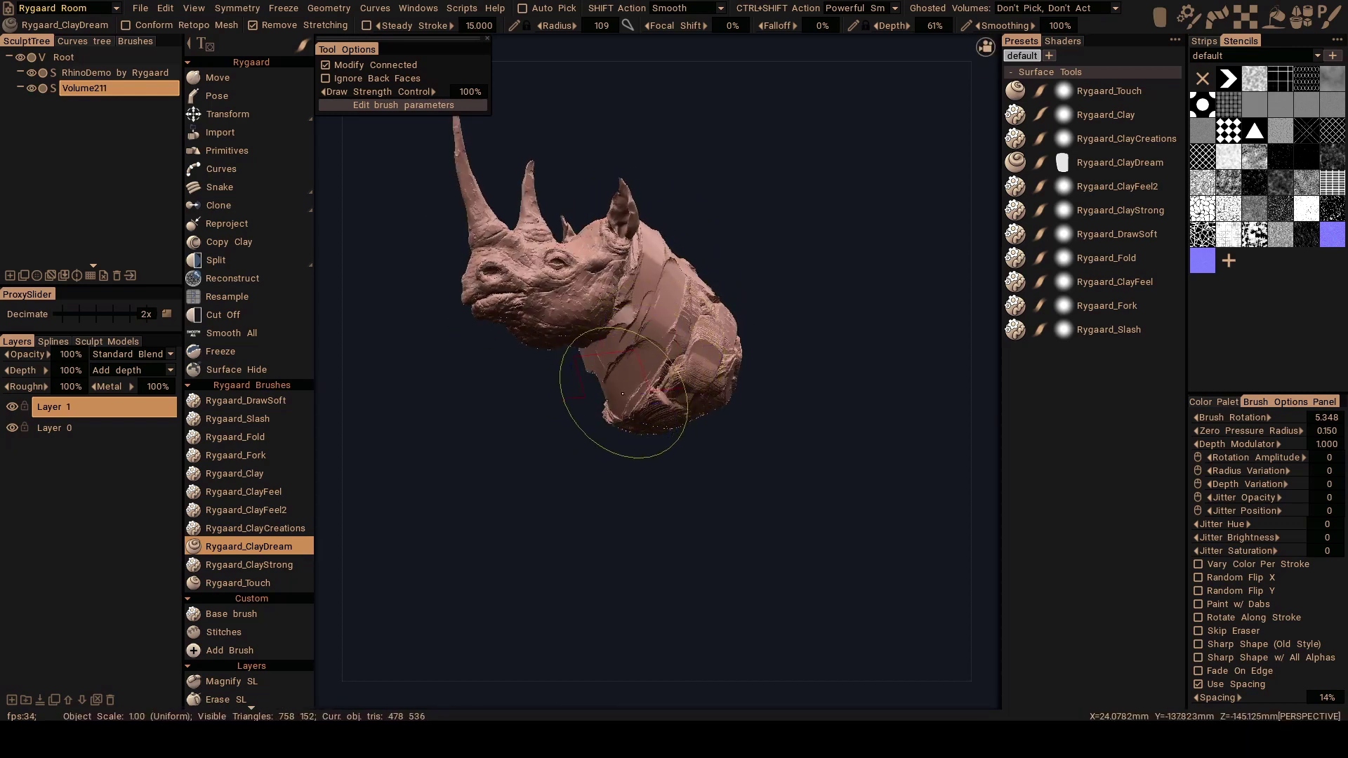
pyautogui.moveTo(622, 394)
pyautogui.keyDown('alt'); pyautogui.mouseDown()
pyautogui.moveTo(630, 360)
pyautogui.moveTo(660, 405)
pyautogui.moveTo(653, 443)
pyautogui.mouseUp(); pyautogui.keyUp('alt')
pyautogui.moveTo(612, 421)
pyautogui.keyDown('ctrl'); pyautogui.mouseDown()
pyautogui.moveTo(644, 398)
pyautogui.moveTo(646, 374)
pyautogui.moveTo(636, 401)
pyautogui.moveTo(646, 396)
pyautogui.moveTo(647, 377)
pyautogui.moveTo(610, 382)
pyautogui.moveTo(661, 344)
pyautogui.moveTo(658, 302)
pyautogui.mouseUp(); pyautogui.keyUp('ctrl')
pyautogui.moveTo(611, 383)
pyautogui.keyDown('alt'); pyautogui.mouseDown()
pyautogui.moveTo(642, 346)
pyautogui.moveTo(597, 362)
pyautogui.moveTo(650, 387)
pyautogui.moveTo(625, 359)
pyautogui.moveTo(605, 375)
pyautogui.mouseUp(); pyautogui.keyUp('alt')
pyautogui.moveTo(657, 292)
pyautogui.mouseDown()
pyautogui.moveTo(665, 309)
pyautogui.moveTo(616, 361)
pyautogui.moveTo(656, 383)
pyautogui.moveTo(651, 294)
pyautogui.moveTo(626, 349)
pyautogui.moveTo(752, 309)
pyautogui.mouseUp()
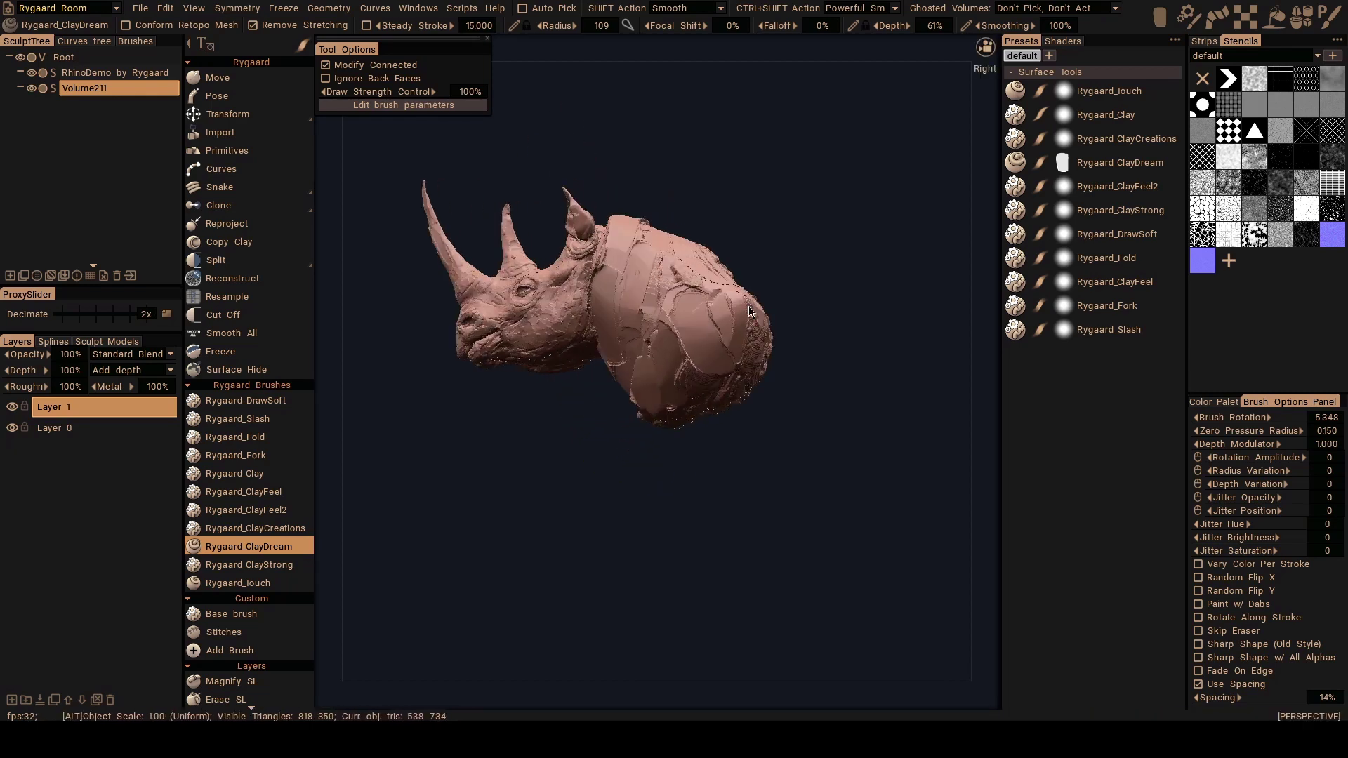
# Push out the rear of the neck mass and raise its back line with the Move tool, at radii from 252 down to 190.
pyautogui.keyDown('alt'); pyautogui.moveTo(719, 327); pyautogui.dragTo(696, 290, button='middle'); pyautogui.keyUp('alt')
pyautogui.keyDown('alt'); pyautogui.moveTo(698, 313); pyautogui.dragTo(685, 356); pyautogui.keyUp('alt')
pyautogui.keyDown('alt'); pyautogui.moveTo(686, 307); pyautogui.dragTo(677, 361, button='middle'); pyautogui.keyUp('alt')
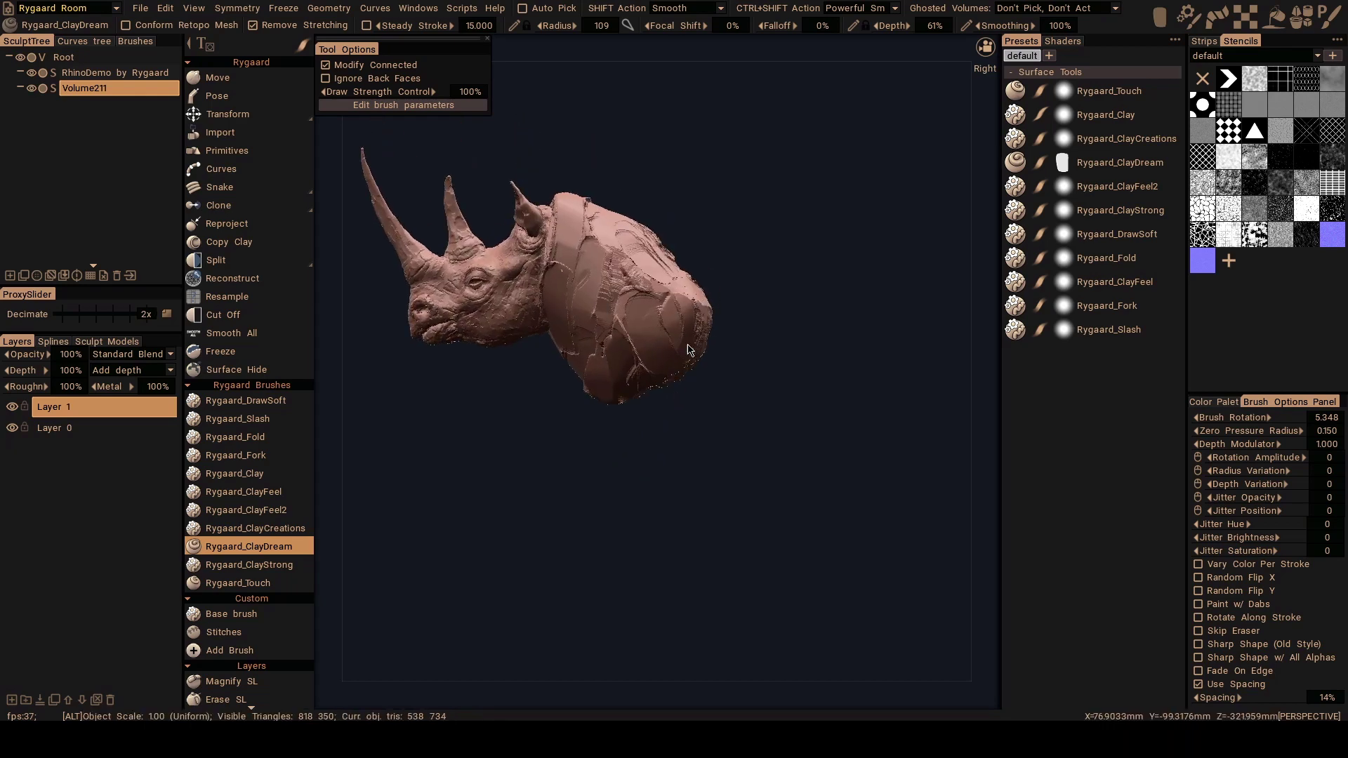
pyautogui.keyDown('alt'); pyautogui.moveTo(687, 345); pyautogui.dragTo(694, 319); pyautogui.keyUp('alt')
pyautogui.keyDown('alt'); pyautogui.moveTo(736, 318); pyautogui.dragTo(687, 302, button='middle'); pyautogui.keyUp('alt')
pyautogui.keyDown('alt'); pyautogui.moveTo(687, 309); pyautogui.dragTo(679, 291); pyautogui.keyUp('alt')
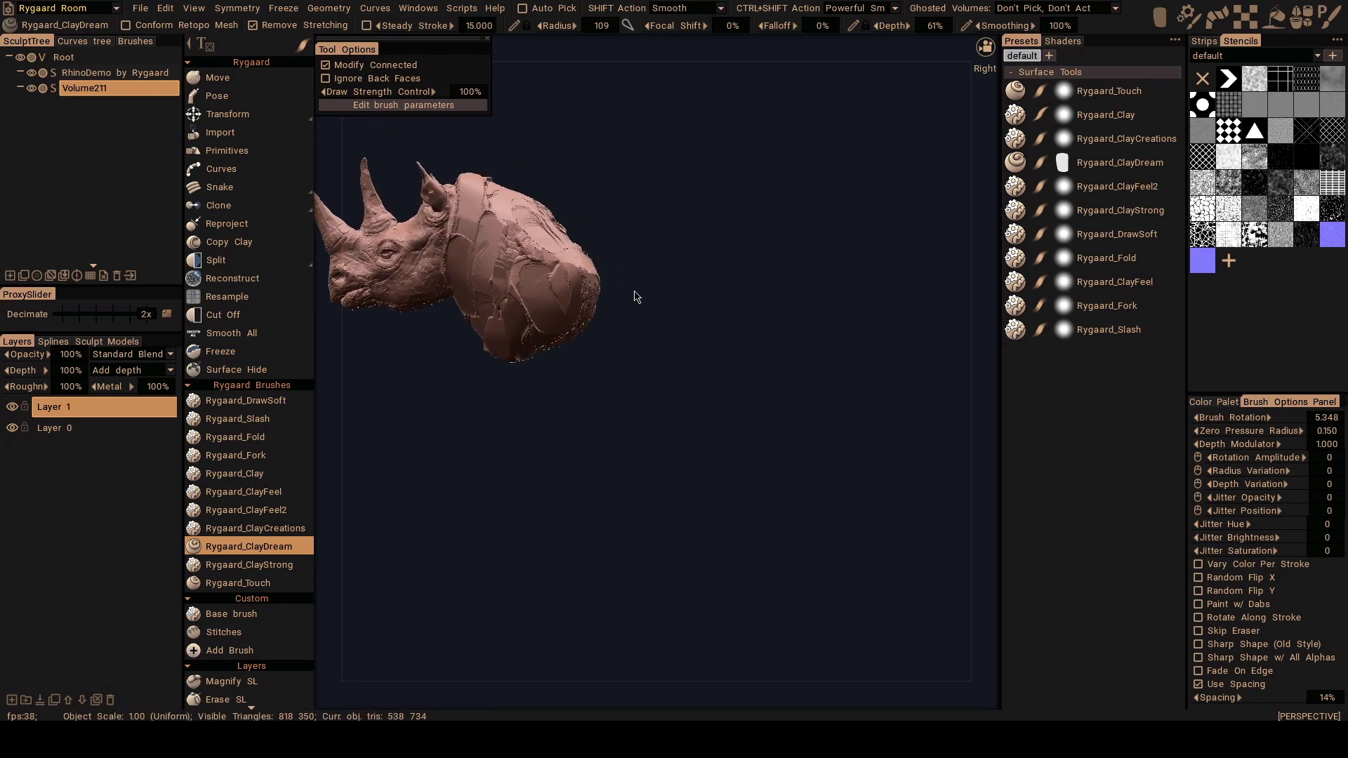
pyautogui.press('m')
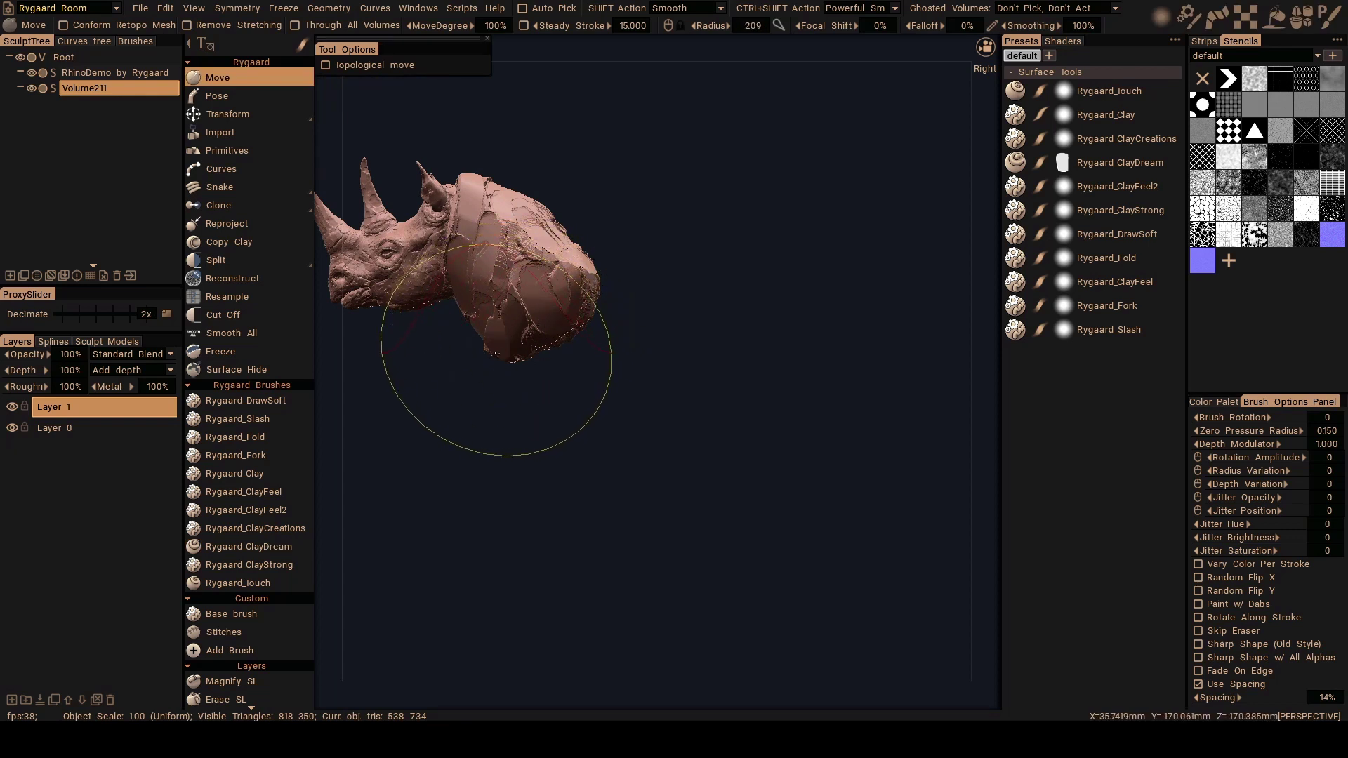
pyautogui.moveTo(496, 349)
pyautogui.keyDown('alt'); pyautogui.mouseDown()
pyautogui.moveTo(524, 400)
pyautogui.moveTo(499, 407)
pyautogui.moveTo(509, 412)
pyautogui.mouseUp(); pyautogui.keyUp('alt')
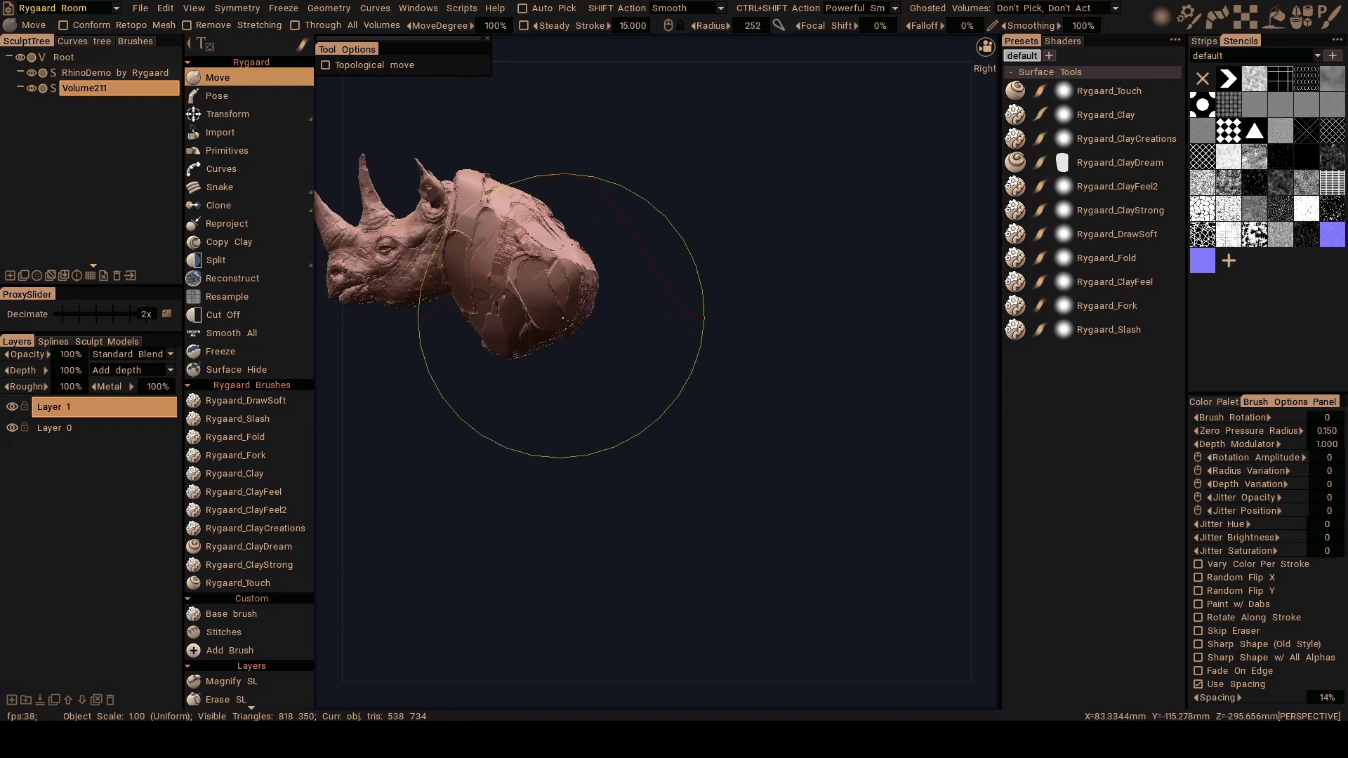
pyautogui.moveTo(557, 340); pyautogui.dragTo(561, 335)
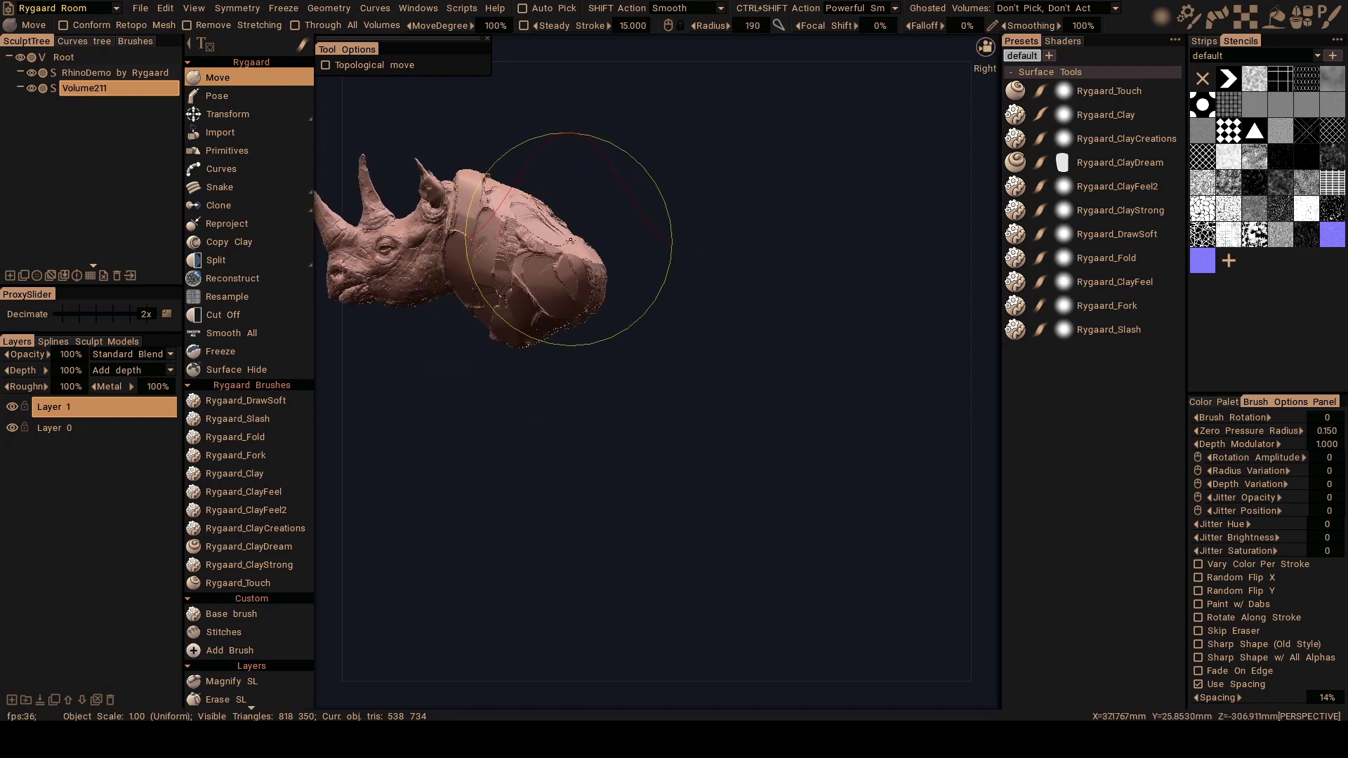
pyautogui.moveTo(570, 240)
pyautogui.mouseDown()
pyautogui.moveTo(575, 222)
pyautogui.moveTo(590, 231)
pyautogui.moveTo(588, 211)
pyautogui.mouseUp()
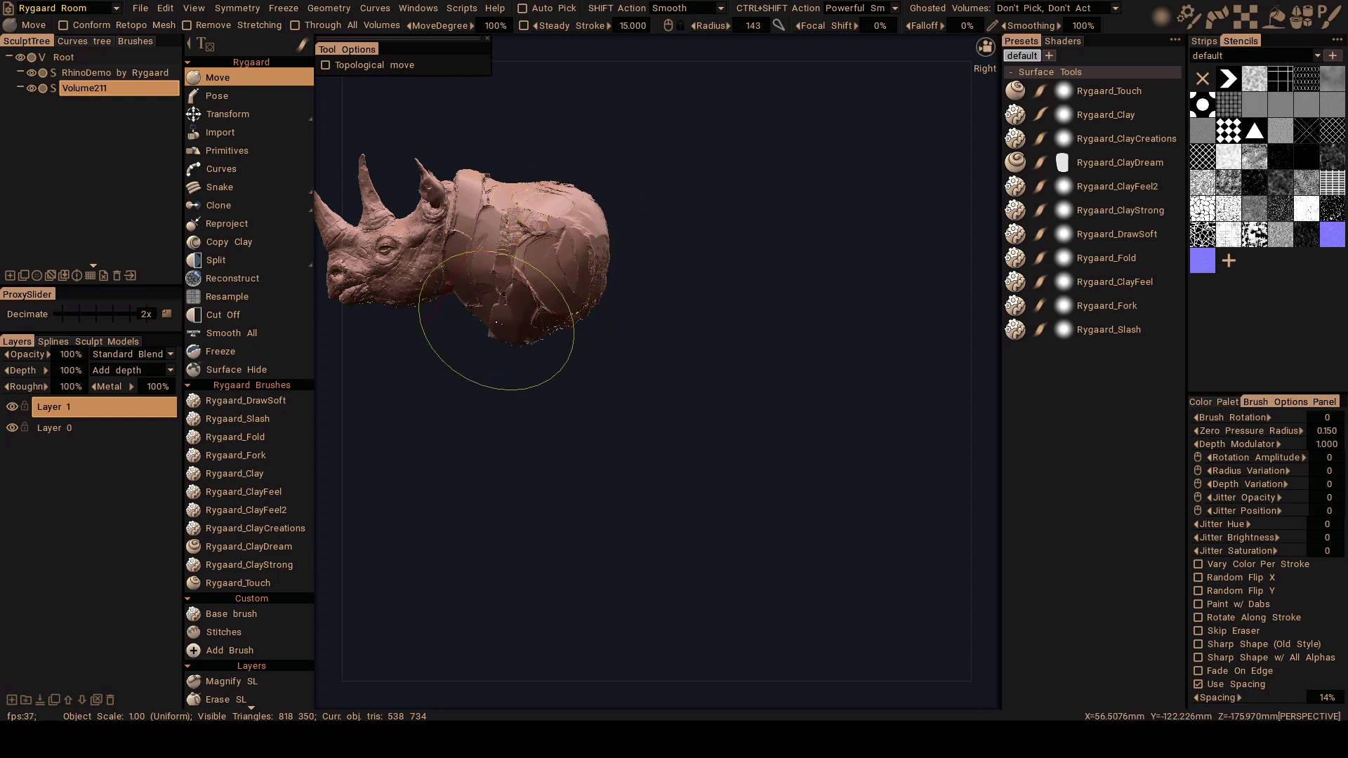
# Refine the throat, sides and back contour of the neck mass with the Move tool at smaller radii, about 84 to 143.
pyautogui.moveTo(470, 346)
pyautogui.mouseDown()
pyautogui.moveTo(617, 288)
pyautogui.moveTo(531, 294)
pyautogui.moveTo(529, 364)
pyautogui.moveTo(512, 313)
pyautogui.moveTo(509, 379)
pyautogui.moveTo(512, 255)
pyautogui.mouseUp()
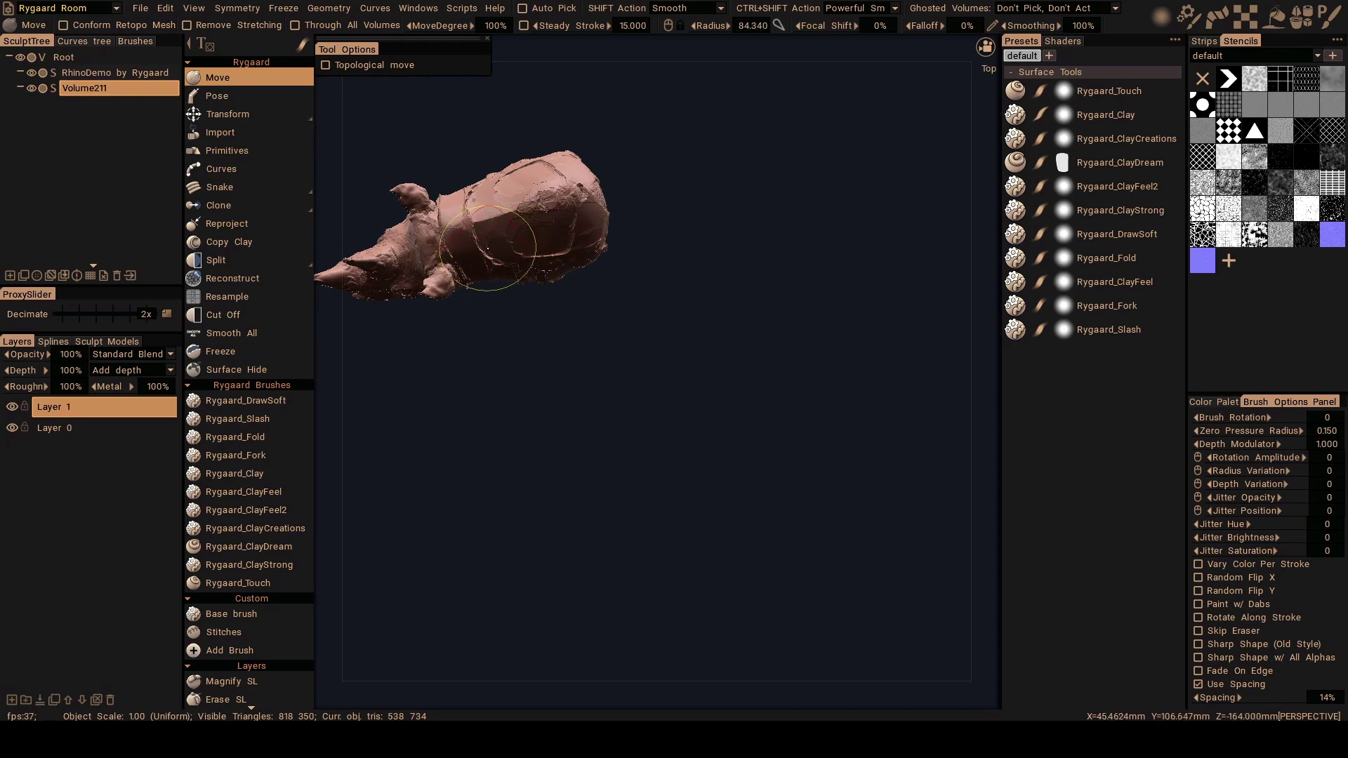
pyautogui.moveTo(504, 330)
pyautogui.mouseDown()
pyautogui.moveTo(538, 213)
pyautogui.moveTo(497, 213)
pyautogui.moveTo(451, 265)
pyautogui.moveTo(457, 228)
pyautogui.moveTo(627, 305)
pyautogui.mouseUp()
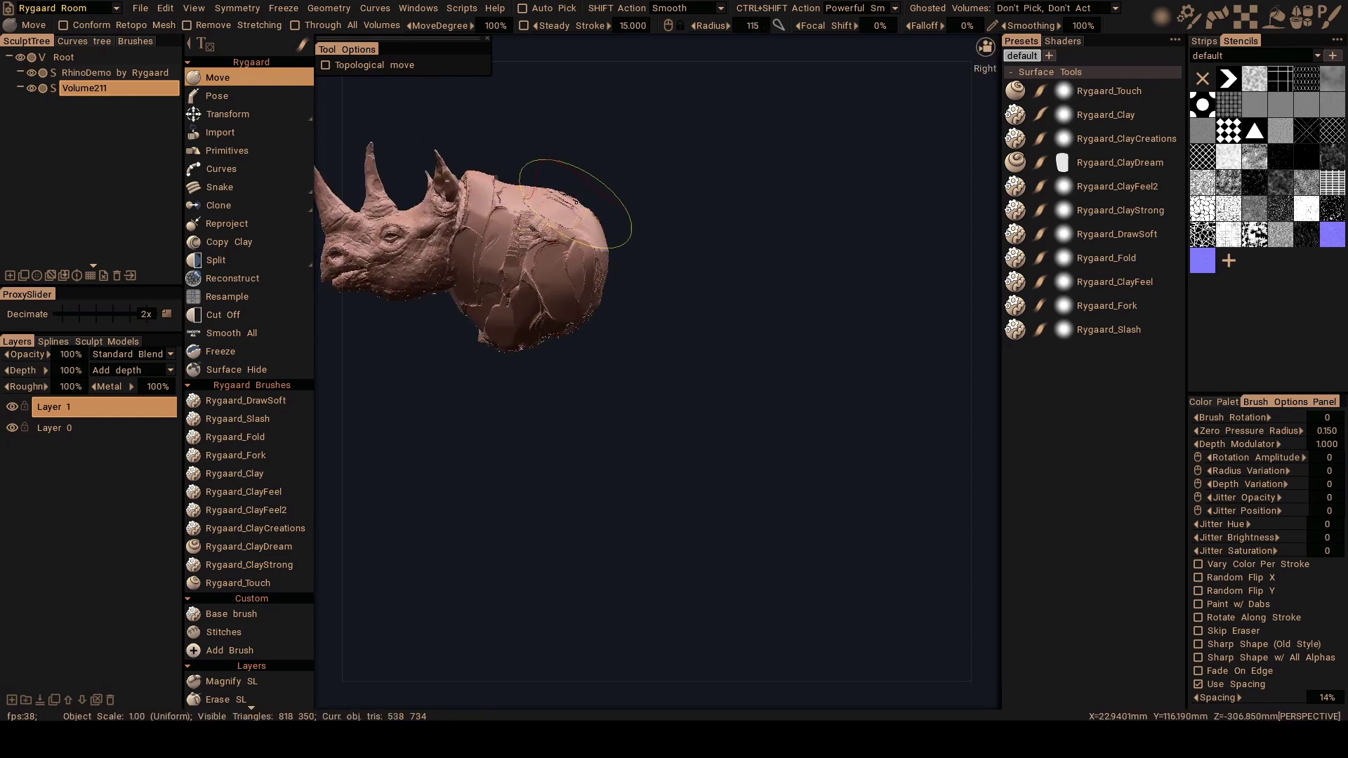
pyautogui.moveTo(618, 208)
pyautogui.keyDown('alt'); pyautogui.mouseDown()
pyautogui.moveTo(695, 289)
pyautogui.moveTo(612, 205)
pyautogui.mouseUp(); pyautogui.keyUp('alt')
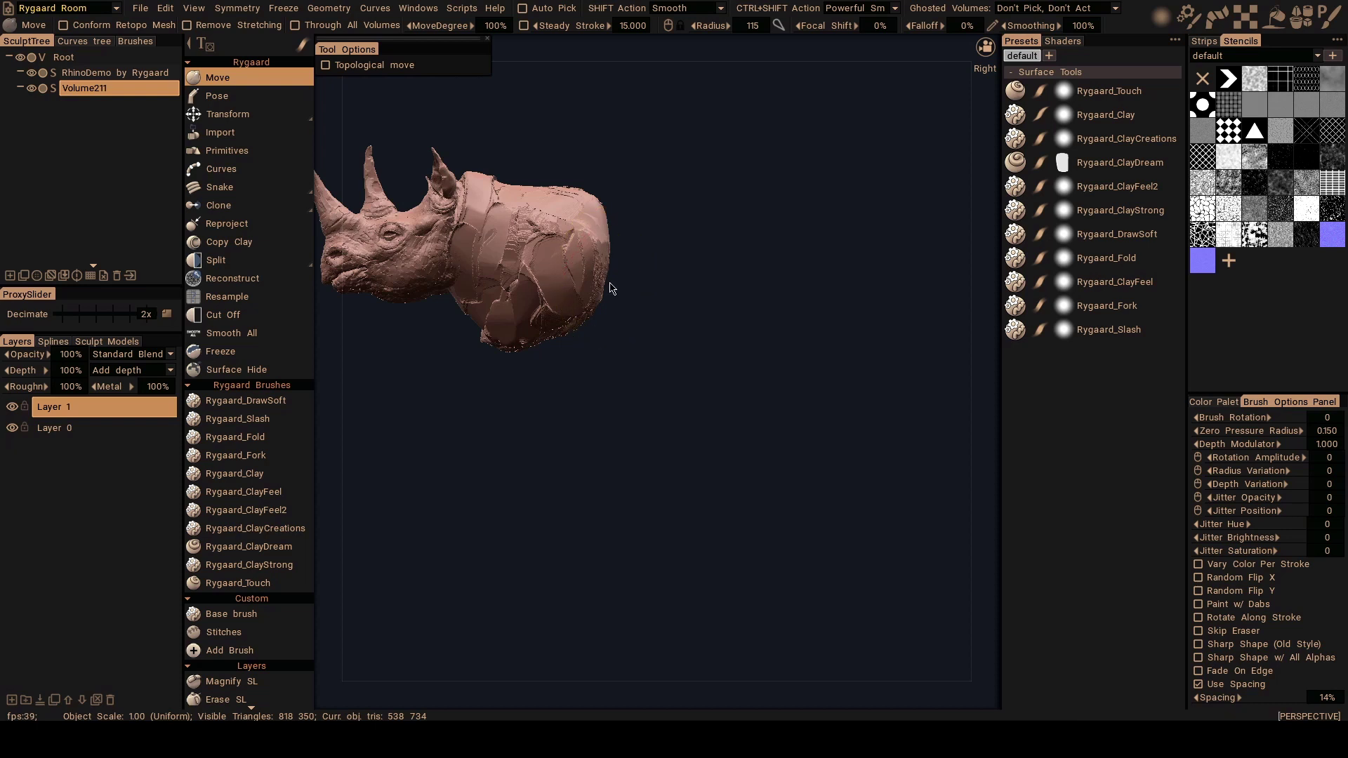
# Build up the underside and rear of the neck mass with the Rygaard_ClayDream brush at radius 116.
pyautogui.press('1')
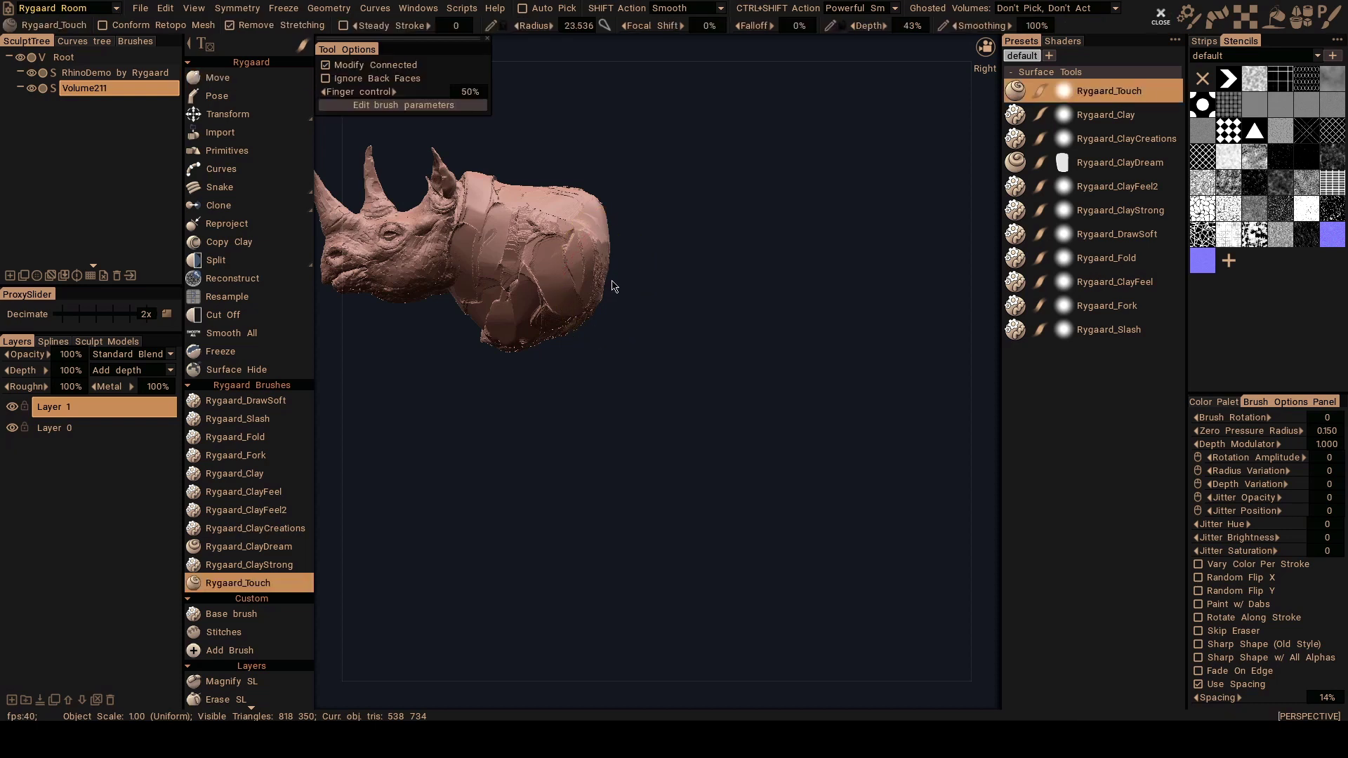
pyautogui.press('4')
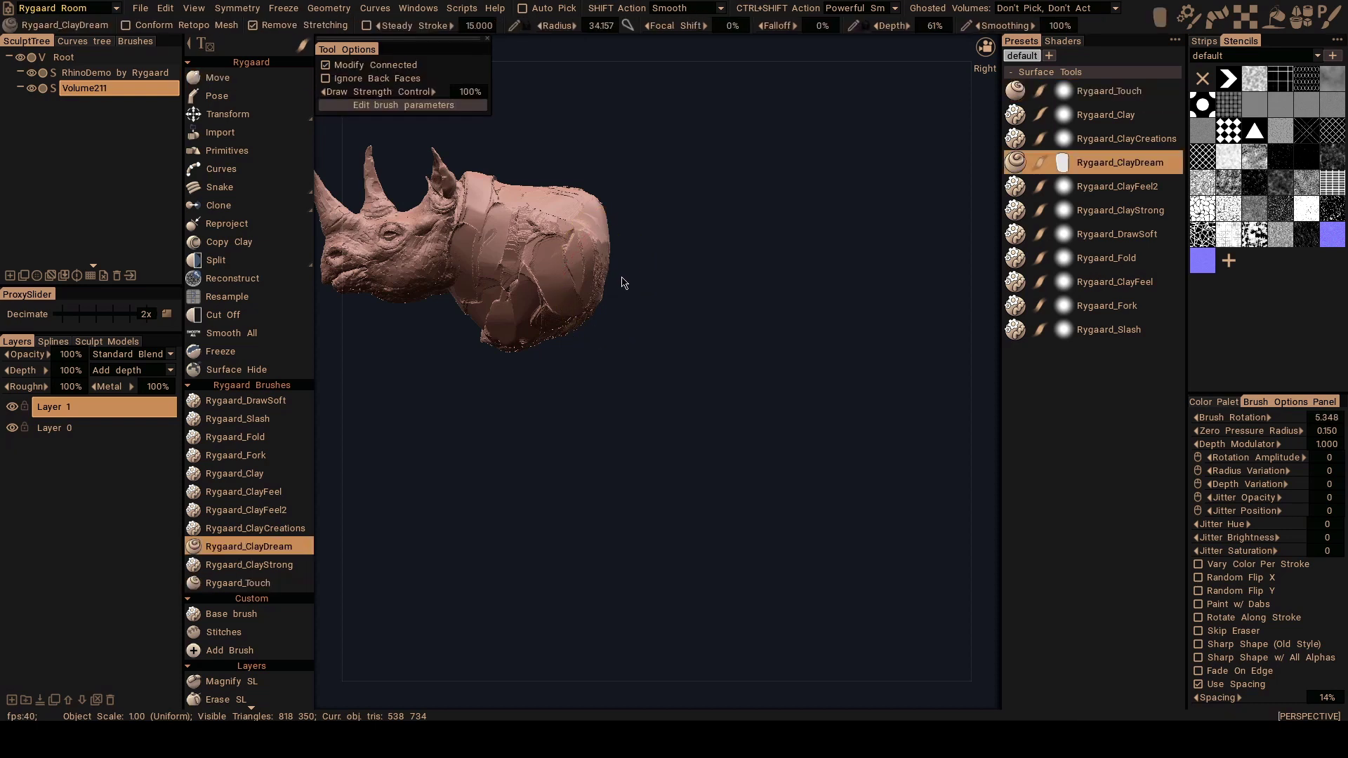
pyautogui.moveTo(673, 299)
pyautogui.keyDown('alt'); pyautogui.mouseDown()
pyautogui.moveTo(516, 298)
pyautogui.moveTo(657, 288)
pyautogui.moveTo(642, 359)
pyautogui.moveTo(675, 328)
pyautogui.moveTo(680, 292)
pyautogui.moveTo(632, 380)
pyautogui.mouseUp(); pyautogui.keyUp('alt')
pyautogui.moveTo(632, 381)
pyautogui.keyDown('alt'); pyautogui.mouseDown()
pyautogui.moveTo(724, 406)
pyautogui.moveTo(660, 378)
pyautogui.moveTo(615, 330)
pyautogui.moveTo(656, 373)
pyautogui.moveTo(636, 359)
pyautogui.moveTo(580, 209)
pyautogui.moveTo(551, 256)
pyautogui.mouseUp(); pyautogui.keyUp('alt')
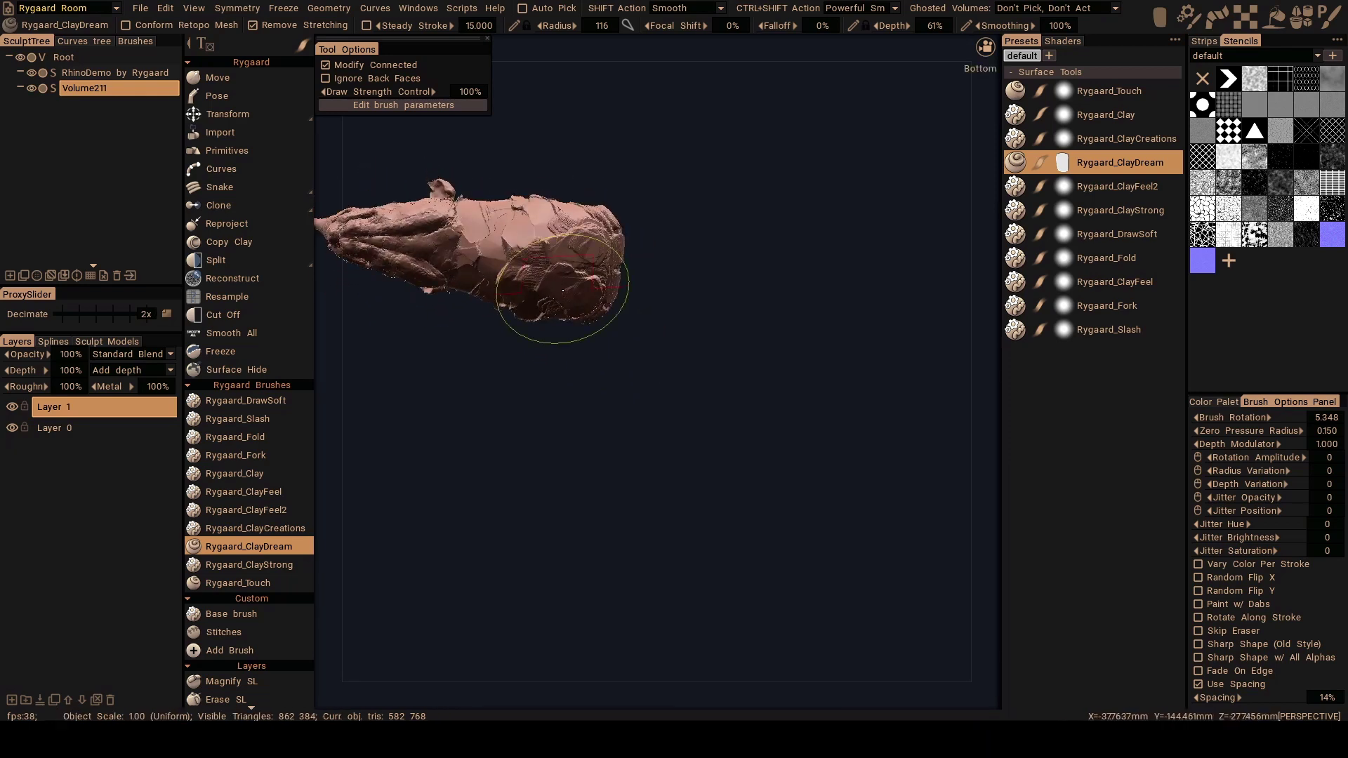
pyautogui.moveTo(551, 309)
pyautogui.keyDown('alt'); pyautogui.mouseDown()
pyautogui.moveTo(569, 361)
pyautogui.moveTo(545, 367)
pyautogui.moveTo(578, 344)
pyautogui.moveTo(564, 334)
pyautogui.moveTo(581, 267)
pyautogui.mouseUp(); pyautogui.keyUp('alt')
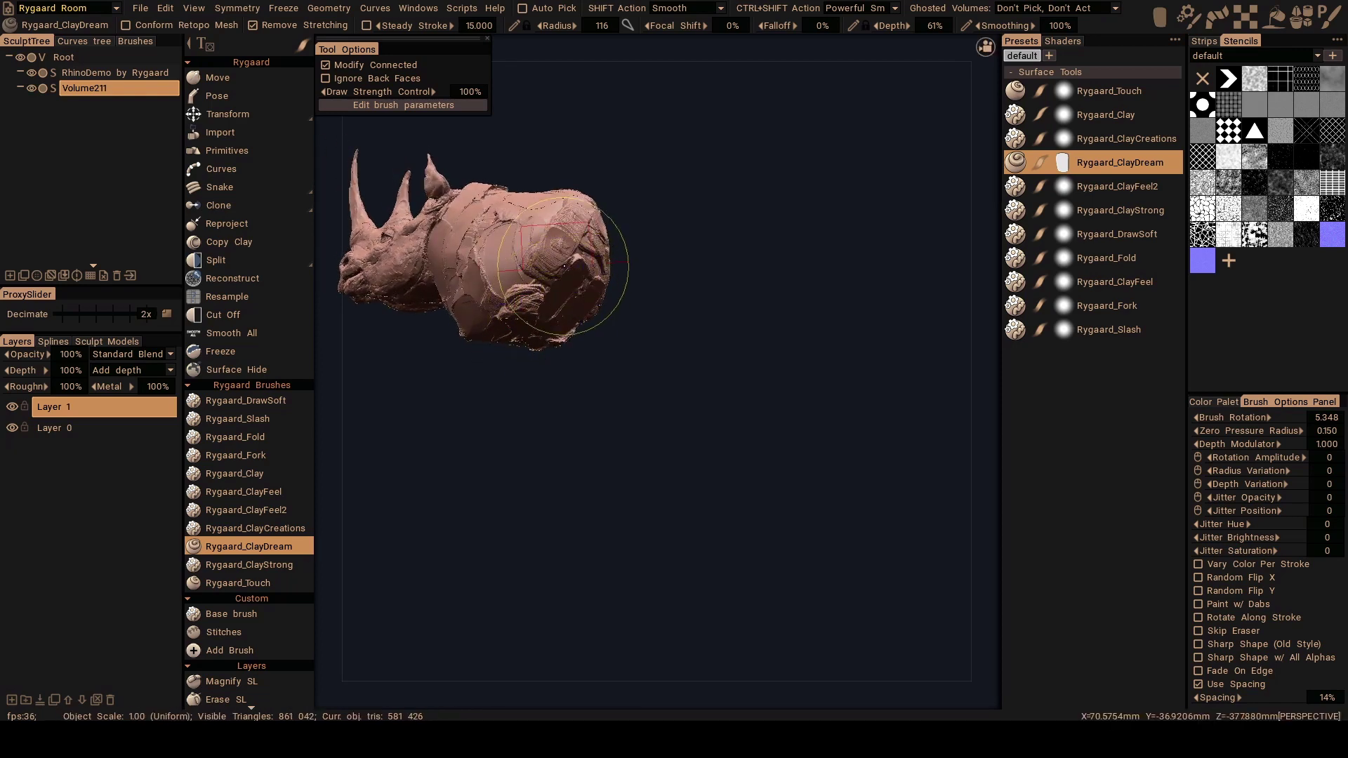
pyautogui.moveTo(602, 366)
pyautogui.keyDown('alt'); pyautogui.mouseDown()
pyautogui.moveTo(545, 430)
pyautogui.moveTo(500, 365)
pyautogui.mouseUp(); pyautogui.keyUp('alt')
# Extend the rear end of the neck mass into a longer torso and plane its top and side with Rygaard_ClayDream.
pyautogui.moveTo(510, 307)
pyautogui.mouseDown()
pyautogui.moveTo(534, 266)
pyautogui.moveTo(521, 231)
pyautogui.moveTo(528, 327)
pyautogui.moveTo(509, 313)
pyautogui.moveTo(542, 324)
pyautogui.moveTo(532, 242)
pyautogui.moveTo(526, 322)
pyautogui.moveTo(564, 250)
pyautogui.moveTo(547, 319)
pyautogui.mouseUp()
pyautogui.moveTo(550, 271)
pyautogui.mouseDown()
pyautogui.moveTo(545, 335)
pyautogui.moveTo(562, 307)
pyautogui.moveTo(541, 376)
pyautogui.moveTo(561, 309)
pyautogui.mouseUp()
pyautogui.keyDown('alt'); pyautogui.moveTo(570, 309); pyautogui.dragTo(559, 363); pyautogui.keyUp('alt')
pyautogui.keyDown('alt'); pyautogui.moveTo(507, 316); pyautogui.dragTo(531, 273); pyautogui.keyUp('alt')
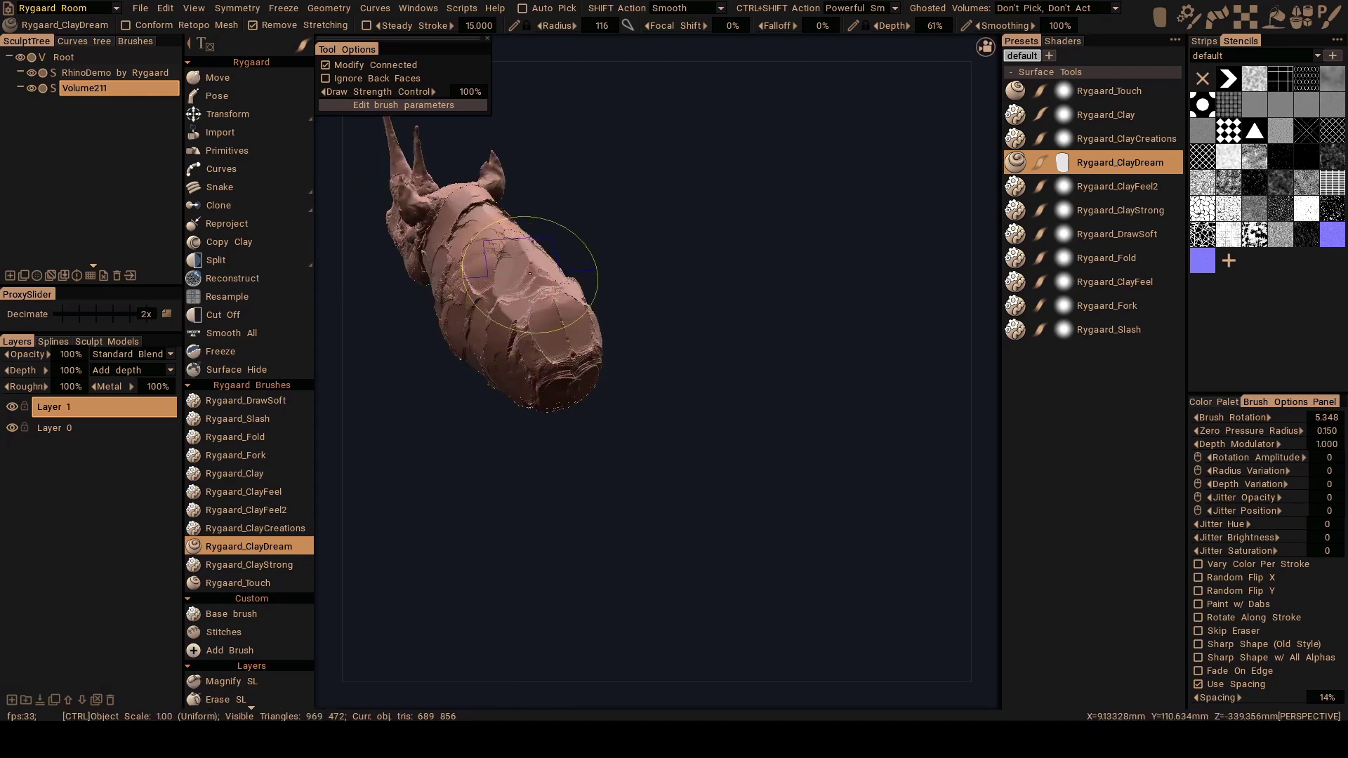
pyautogui.moveTo(550, 328)
pyautogui.keyDown('alt'); pyautogui.mouseDown()
pyautogui.moveTo(728, 337)
pyautogui.moveTo(605, 319)
pyautogui.moveTo(619, 297)
pyautogui.moveTo(537, 307)
pyautogui.moveTo(626, 301)
pyautogui.mouseUp(); pyautogui.keyUp('alt')
pyautogui.moveTo(626, 304)
pyautogui.keyDown('alt'); pyautogui.mouseDown()
pyautogui.moveTo(637, 370)
pyautogui.moveTo(642, 283)
pyautogui.moveTo(625, 270)
pyautogui.moveTo(605, 262)
pyautogui.moveTo(567, 321)
pyautogui.moveTo(702, 382)
pyautogui.moveTo(687, 362)
pyautogui.mouseUp(); pyautogui.keyUp('alt')
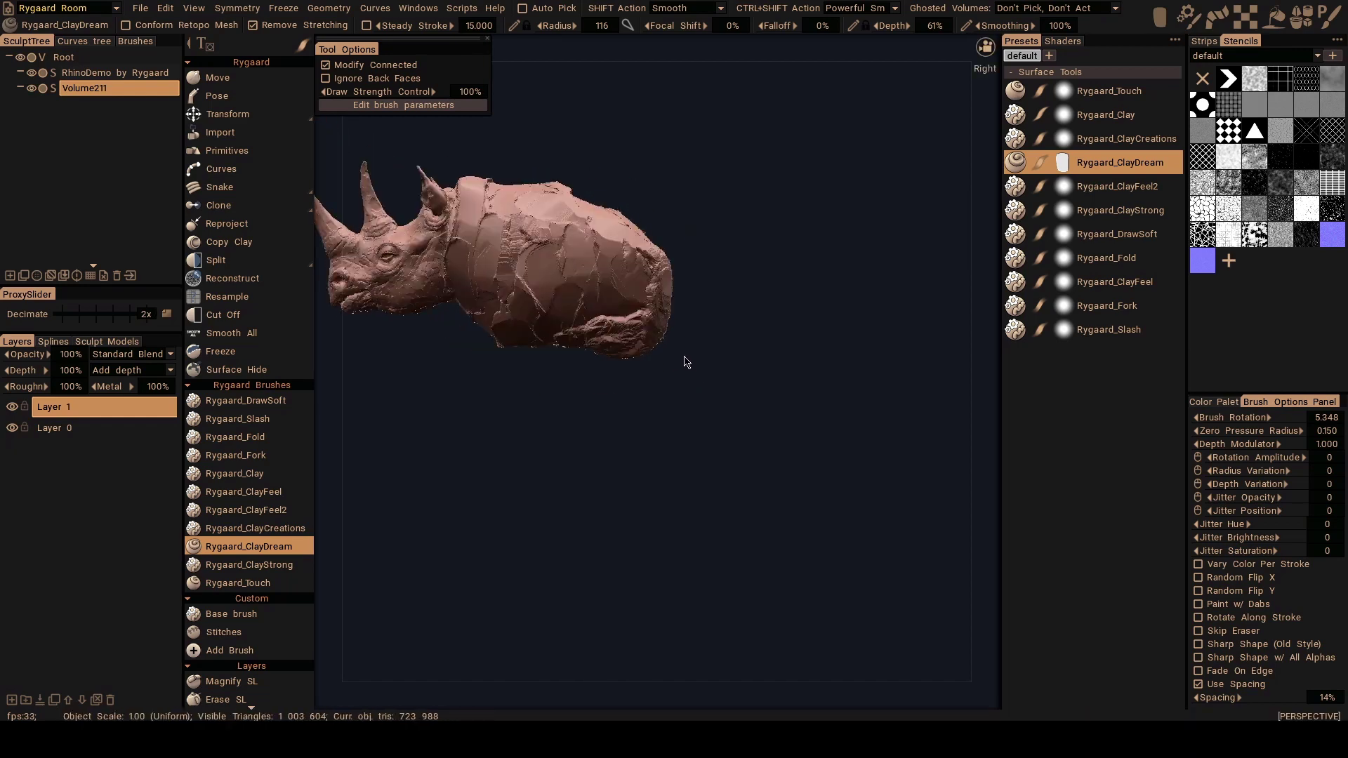
# Pull the torso's rear backward, lower its belly and raise the rear back edge with the Move tool at radius 237.
pyautogui.press('m')
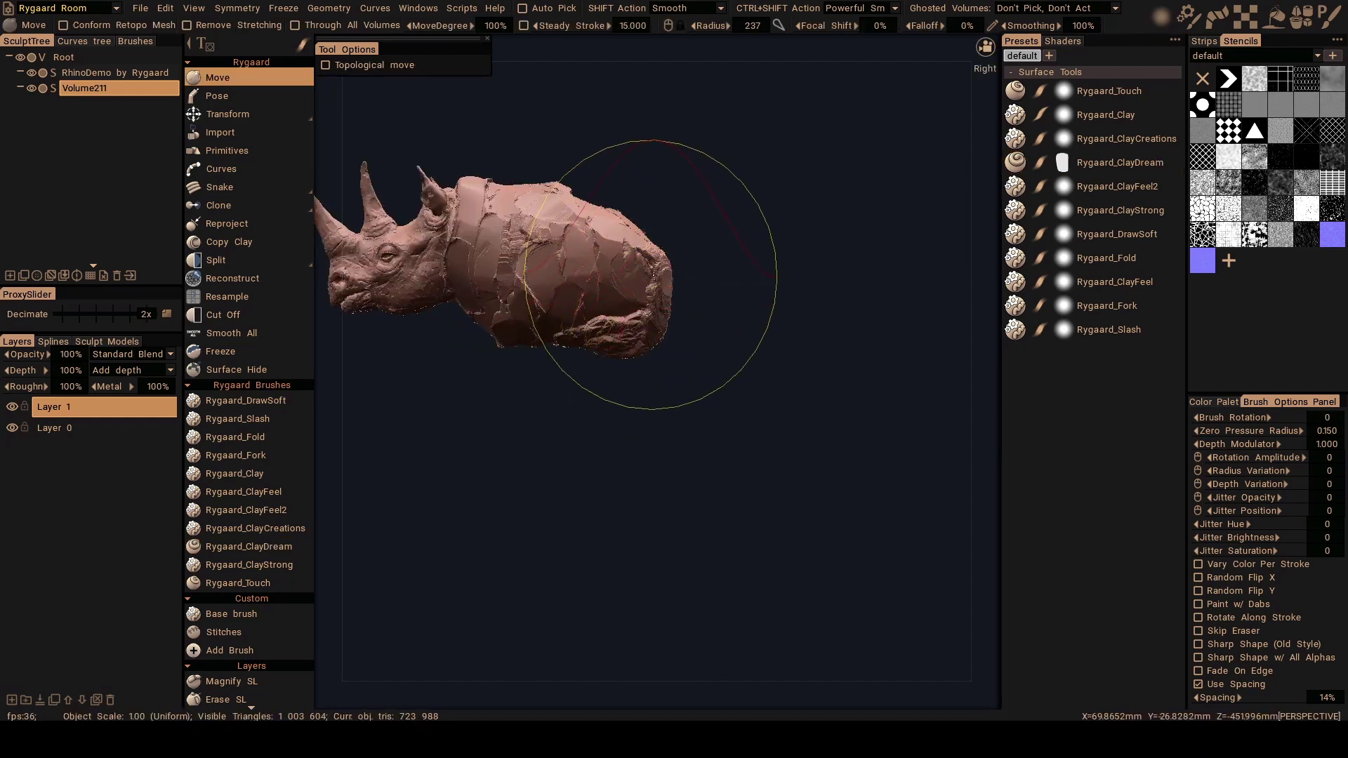
pyautogui.moveTo(657, 273); pyautogui.dragTo(704, 279)
pyautogui.moveTo(638, 344); pyautogui.dragTo(664, 401)
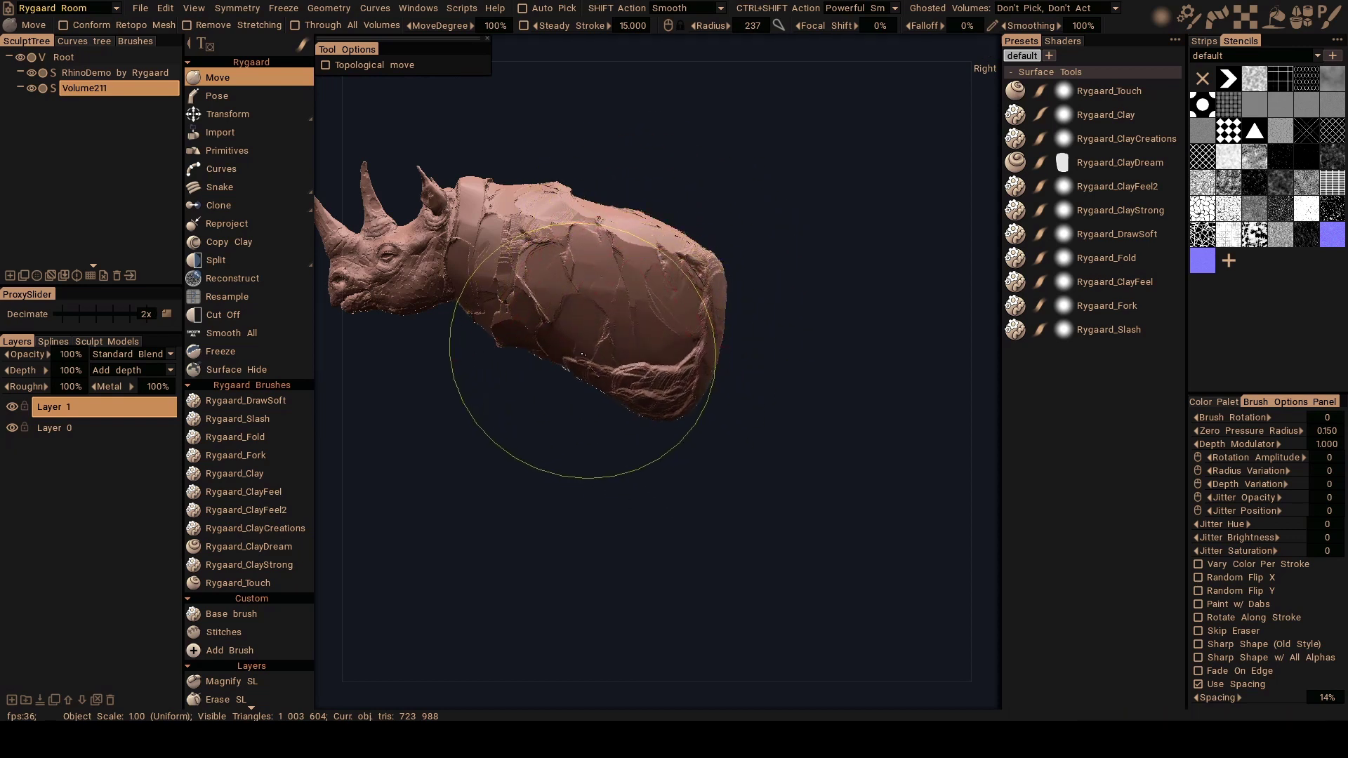
pyautogui.moveTo(583, 353); pyautogui.dragTo(579, 343)
pyautogui.moveTo(653, 399)
pyautogui.mouseDown()
pyautogui.moveTo(675, 367)
pyautogui.moveTo(653, 374)
pyautogui.mouseUp()
pyautogui.moveTo(568, 372); pyautogui.dragTo(644, 379)
pyautogui.moveTo(690, 273); pyautogui.dragTo(699, 262)
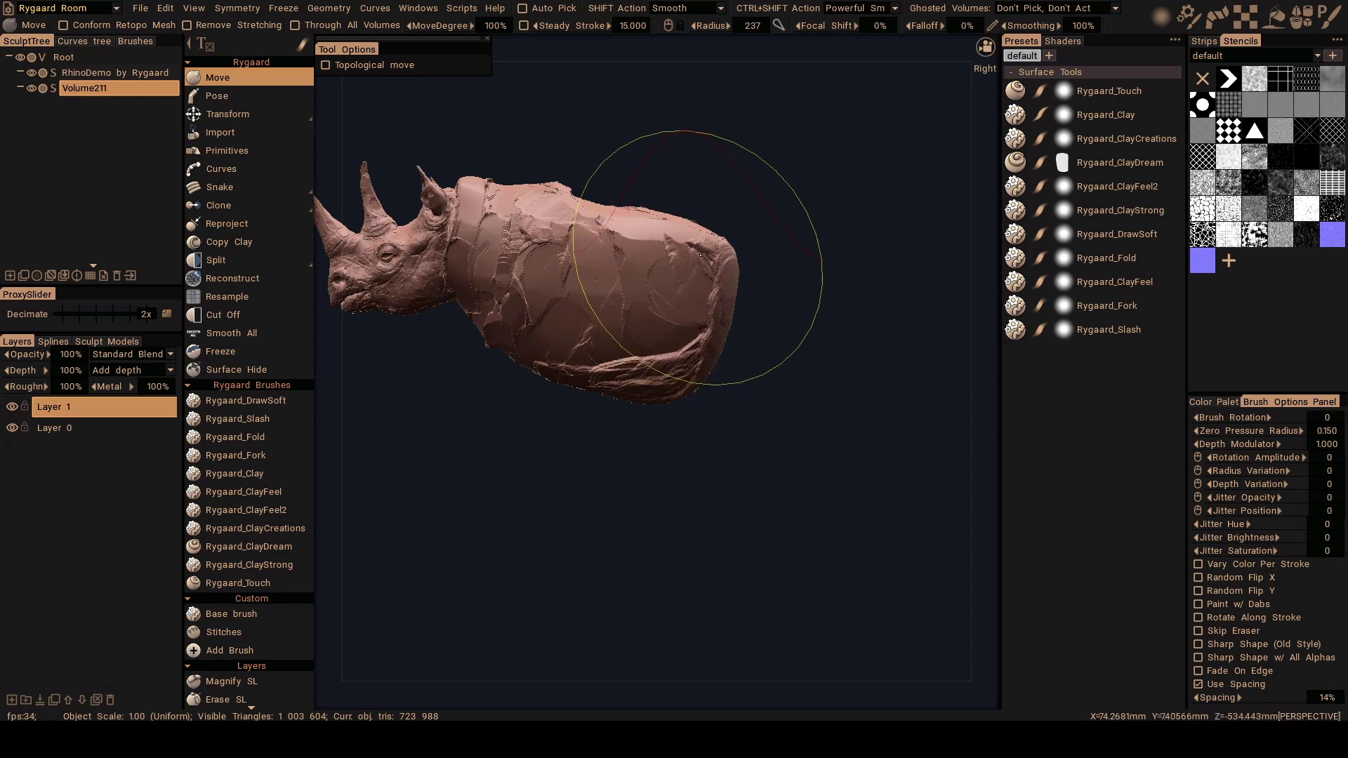
# Adjust the shoulder hump and back contour of the torso with the Move tool at radii of 158 and 131.
pyautogui.moveTo(654, 232); pyautogui.dragTo(637, 229, button='right')
pyautogui.moveTo(638, 229)
pyautogui.mouseDown()
pyautogui.moveTo(650, 224)
pyautogui.moveTo(586, 214)
pyautogui.mouseUp()
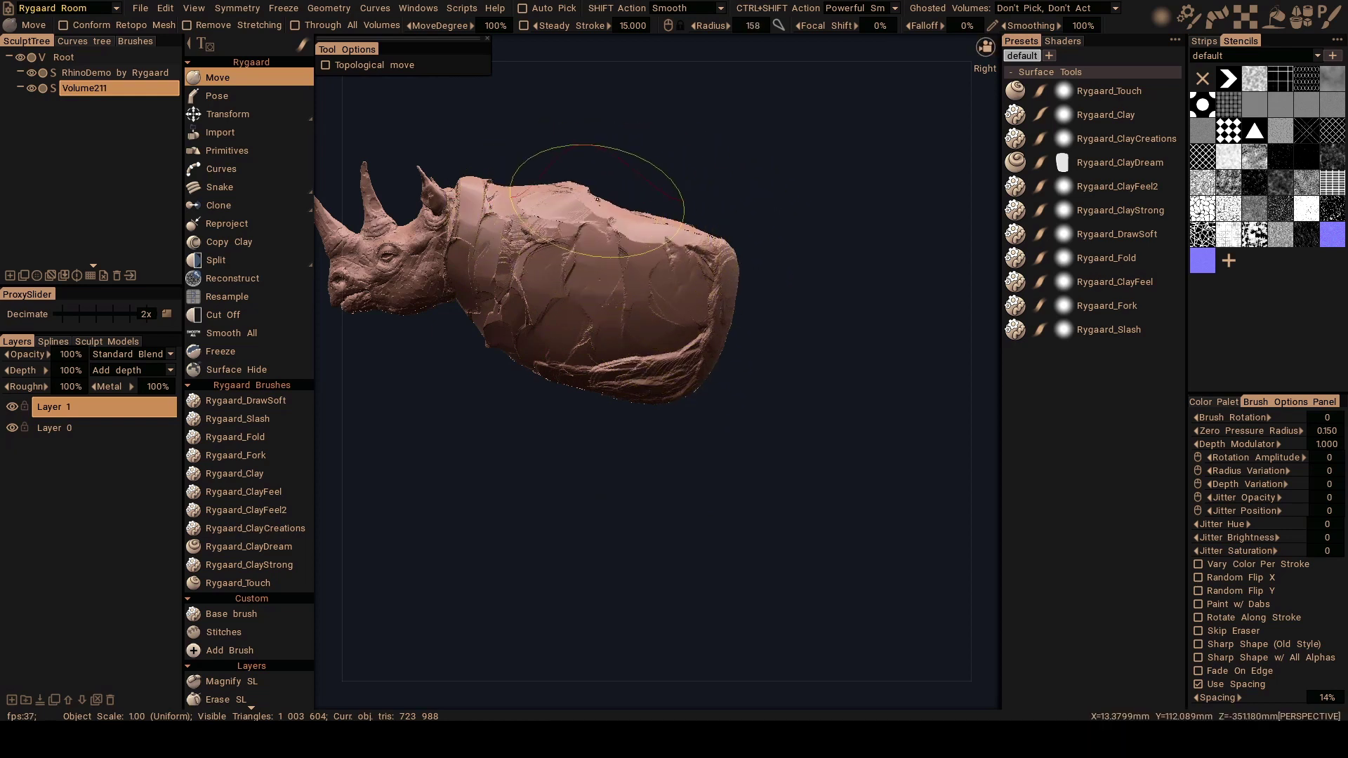
pyautogui.moveTo(612, 309)
pyautogui.keyDown('alt'); pyautogui.mouseDown()
pyautogui.moveTo(552, 341)
pyautogui.moveTo(469, 351)
pyautogui.moveTo(675, 318)
pyautogui.moveTo(636, 309)
pyautogui.moveTo(583, 420)
pyautogui.moveTo(571, 365)
pyautogui.moveTo(604, 403)
pyautogui.moveTo(625, 396)
pyautogui.mouseUp(); pyautogui.keyUp('alt')
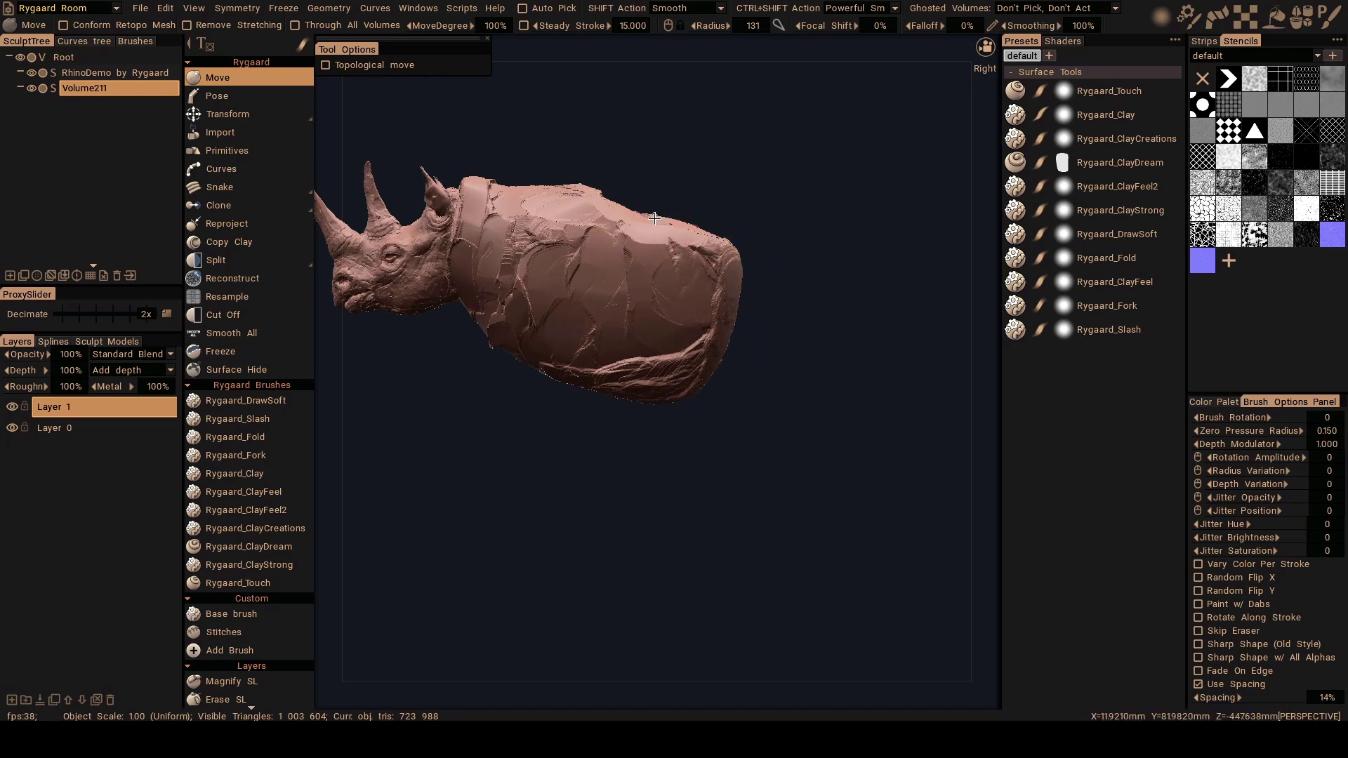
pyautogui.keyDown('alt'); pyautogui.moveTo(709, 258); pyautogui.dragTo(765, 253); pyautogui.keyUp('alt')
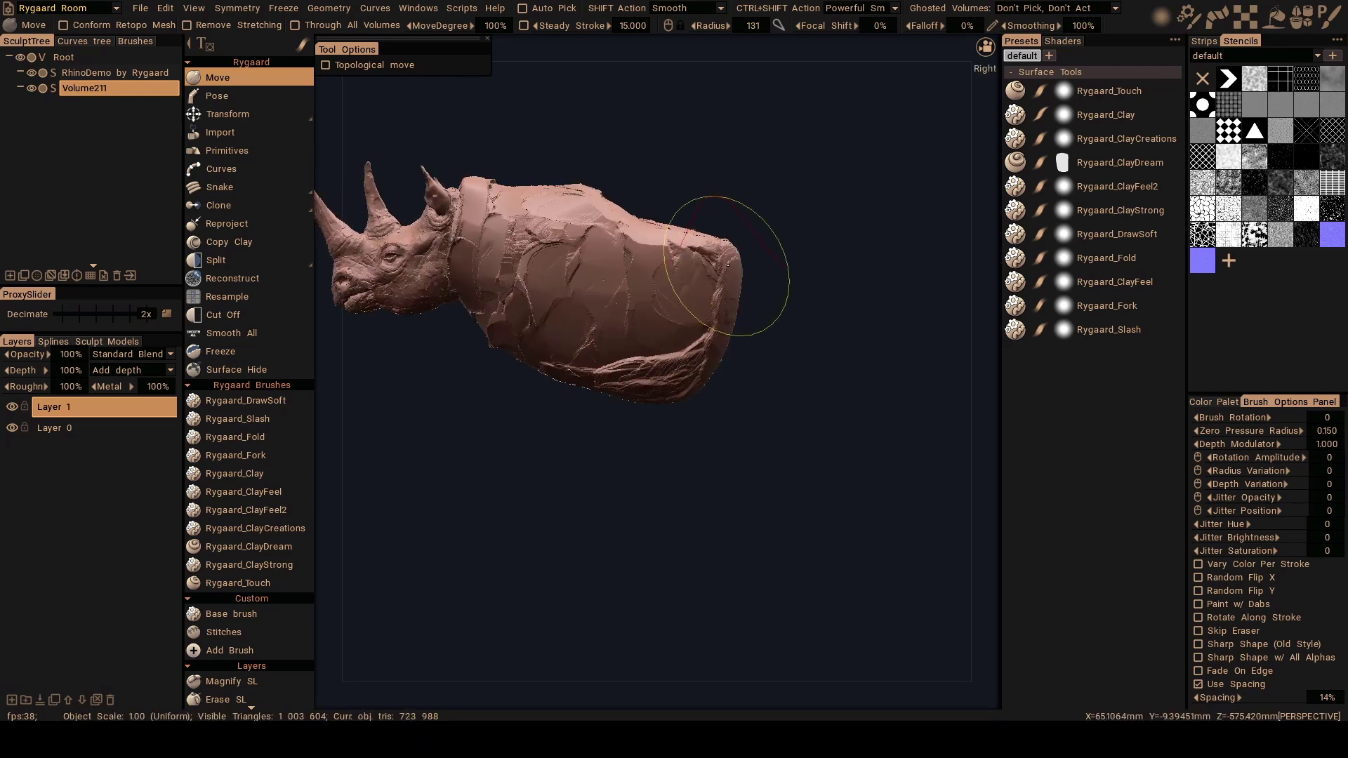
# Pull the torso's upper and lower rear edges backward and adjust the back contour with the Move tool at radius 168.
pyautogui.moveTo(735, 260); pyautogui.dragTo(751, 265)
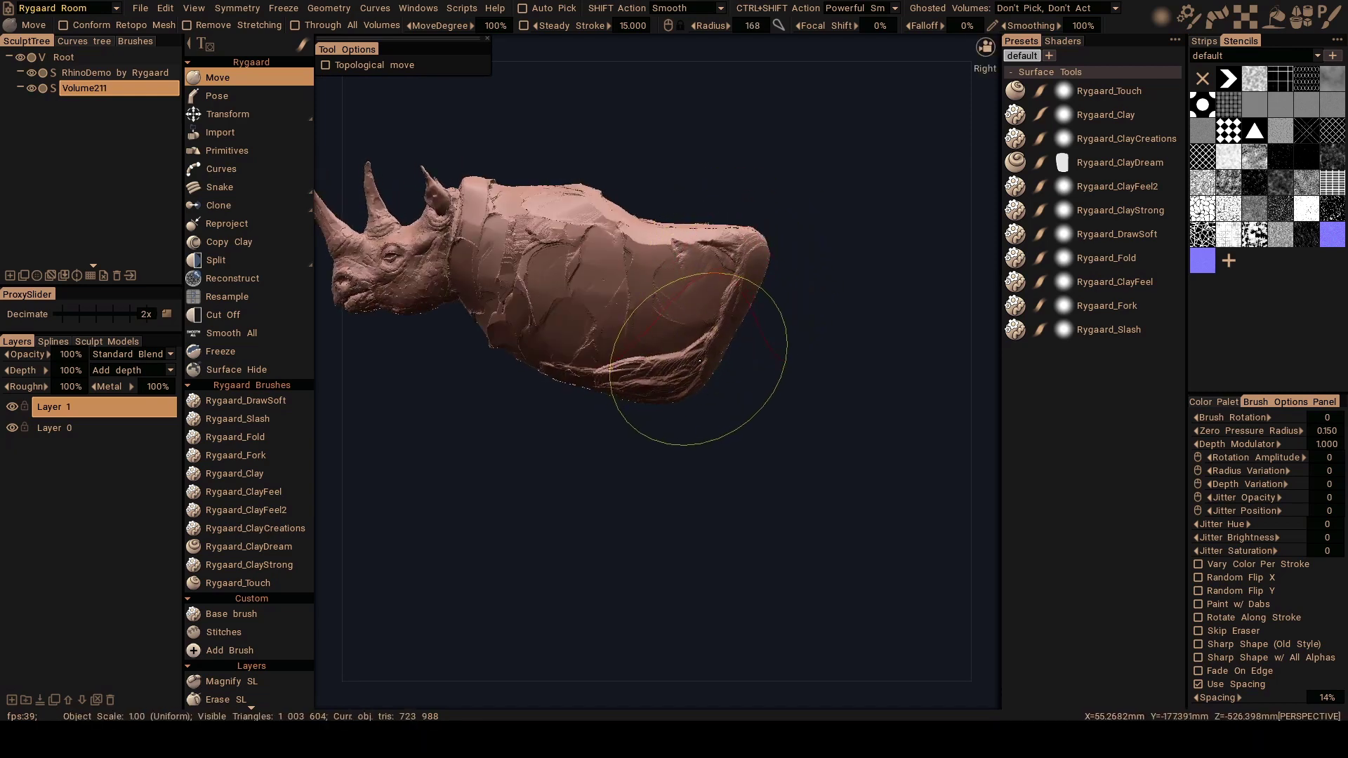
pyautogui.moveTo(700, 361)
pyautogui.mouseDown()
pyautogui.moveTo(677, 331)
pyautogui.moveTo(668, 355)
pyautogui.moveTo(698, 325)
pyautogui.moveTo(738, 330)
pyautogui.mouseUp()
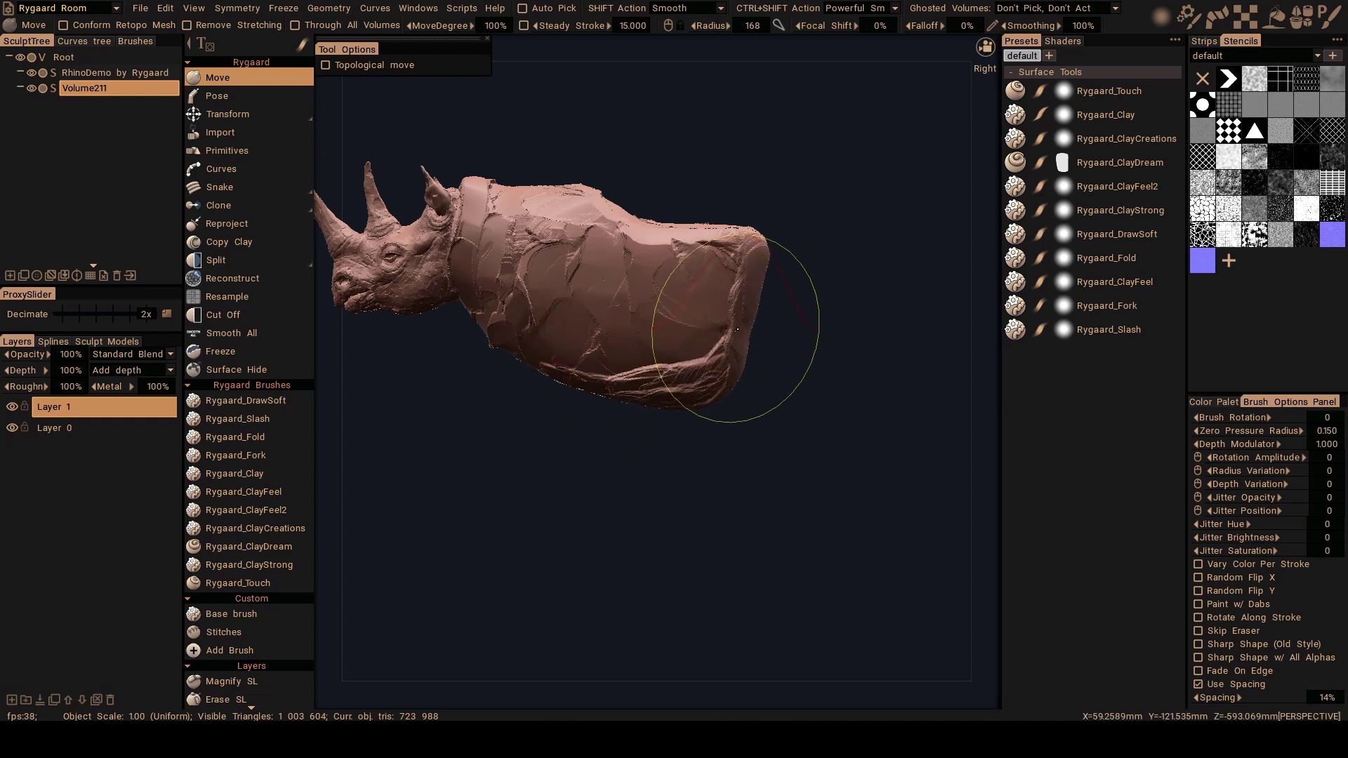
pyautogui.moveTo(757, 244); pyautogui.dragTo(752, 239)
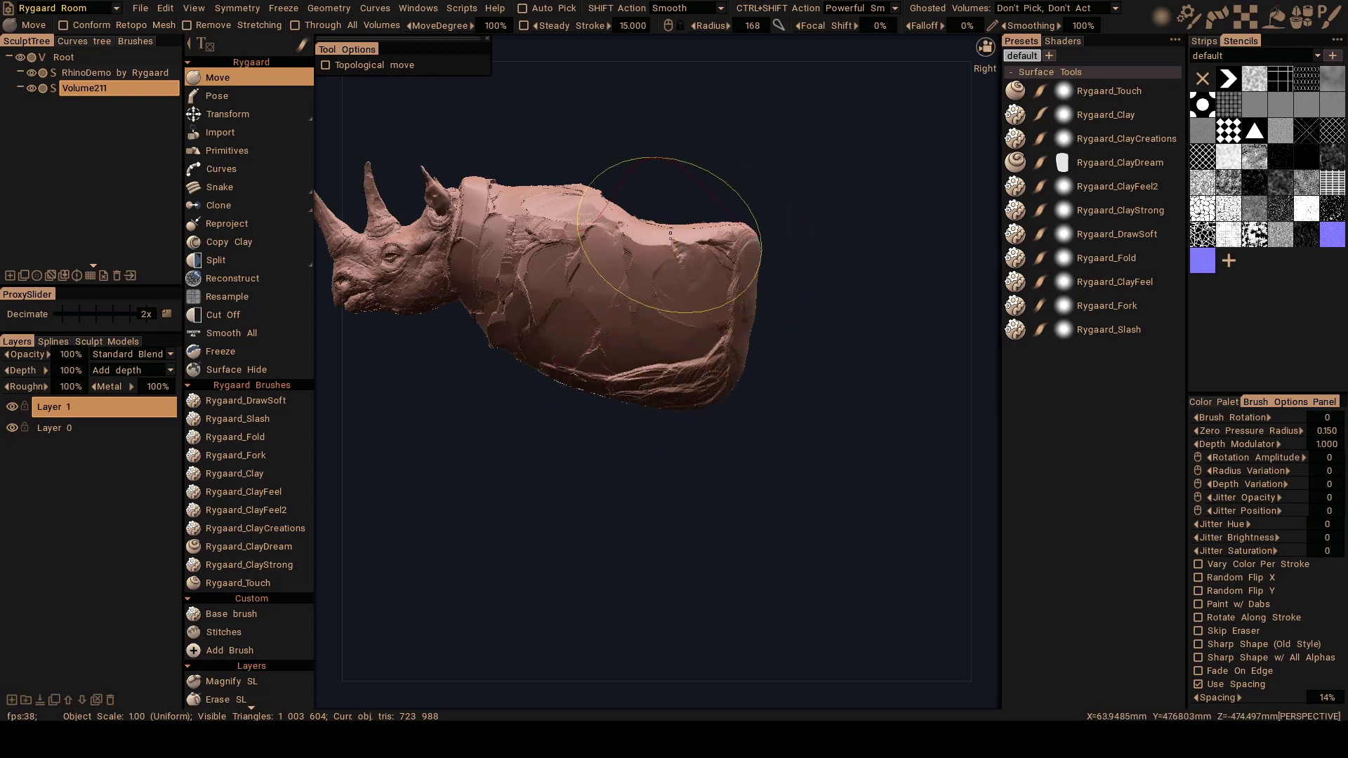
pyautogui.moveTo(585, 189)
pyautogui.mouseDown()
pyautogui.moveTo(571, 198)
pyautogui.moveTo(625, 248)
pyautogui.moveTo(581, 250)
pyautogui.moveTo(678, 215)
pyautogui.moveTo(798, 211)
pyautogui.moveTo(789, 235)
pyautogui.moveTo(719, 255)
pyautogui.mouseUp()
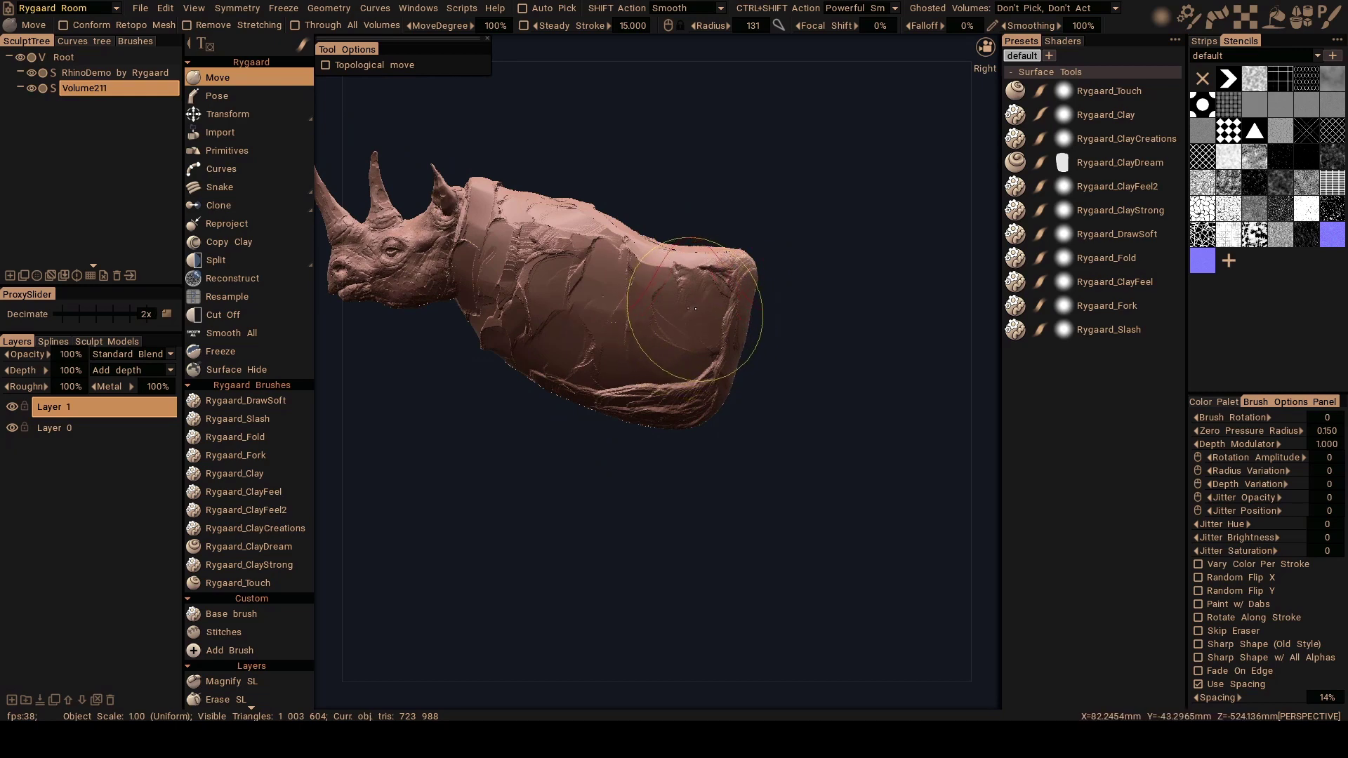
# Build up the rear flank of the torso with overlapping Rygaard_ClayDream strokes at radius 140.
pyautogui.press('4')
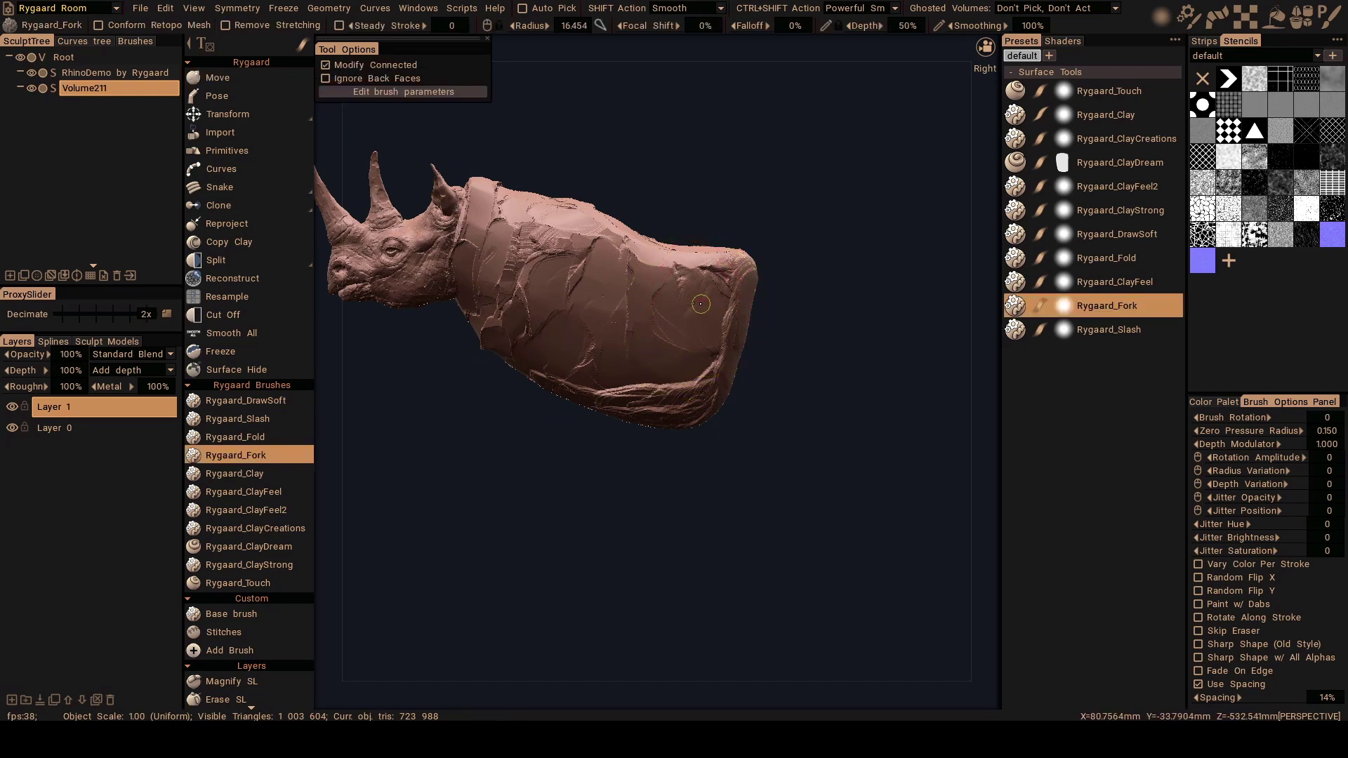
pyautogui.press('5')
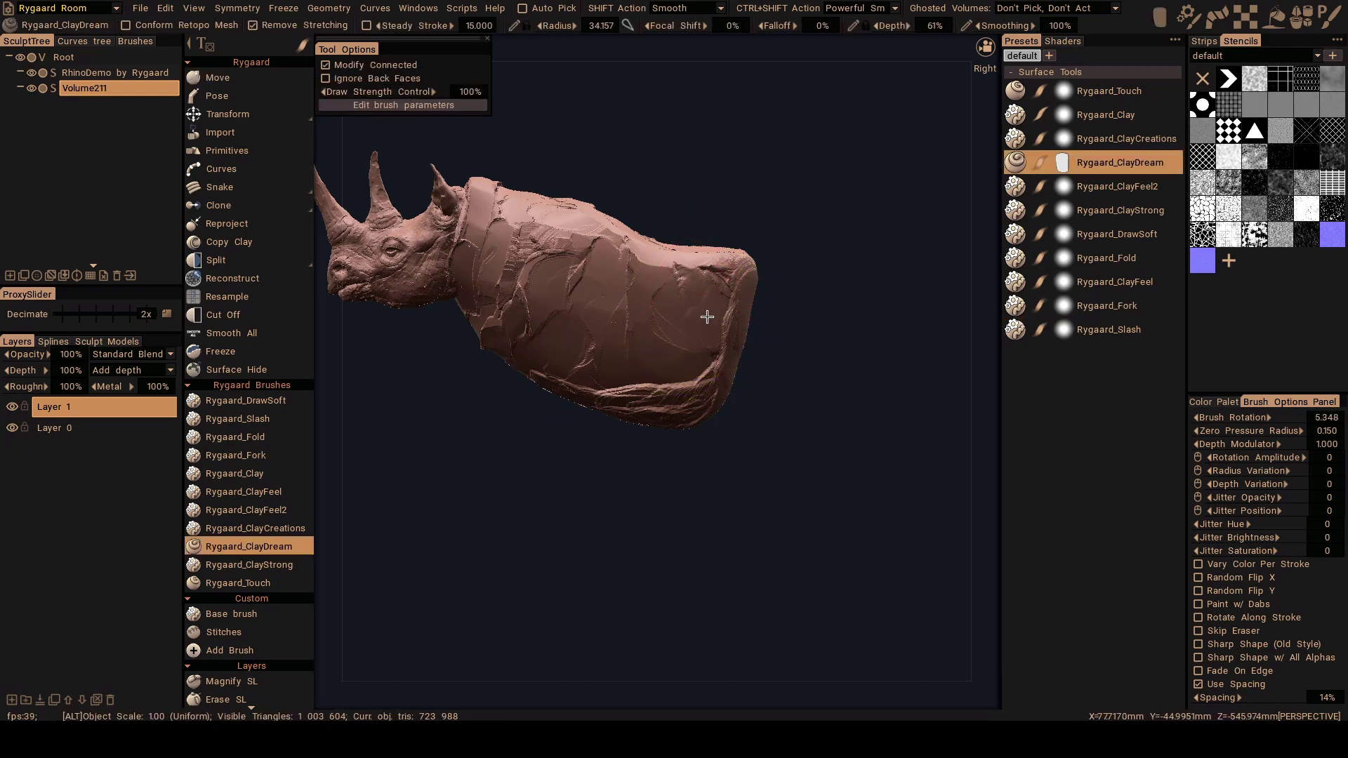
pyautogui.moveTo(707, 319)
pyautogui.keyDown('alt'); pyautogui.mouseDown()
pyautogui.moveTo(599, 375)
pyautogui.moveTo(649, 250)
pyautogui.mouseUp(); pyautogui.keyUp('alt')
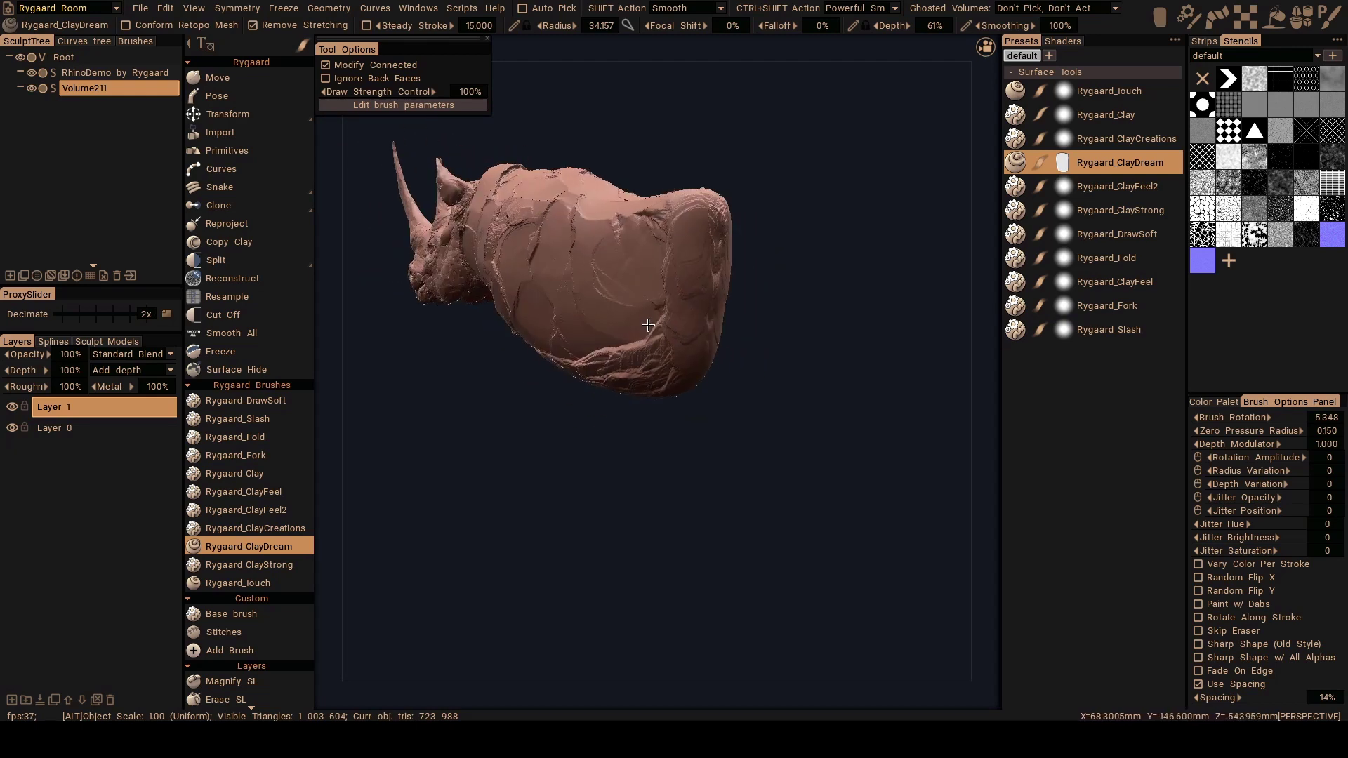
pyautogui.moveTo(645, 297)
pyautogui.keyDown('alt'); pyautogui.mouseDown()
pyautogui.moveTo(652, 244)
pyautogui.moveTo(615, 392)
pyautogui.moveTo(652, 373)
pyautogui.mouseUp(); pyautogui.keyUp('alt')
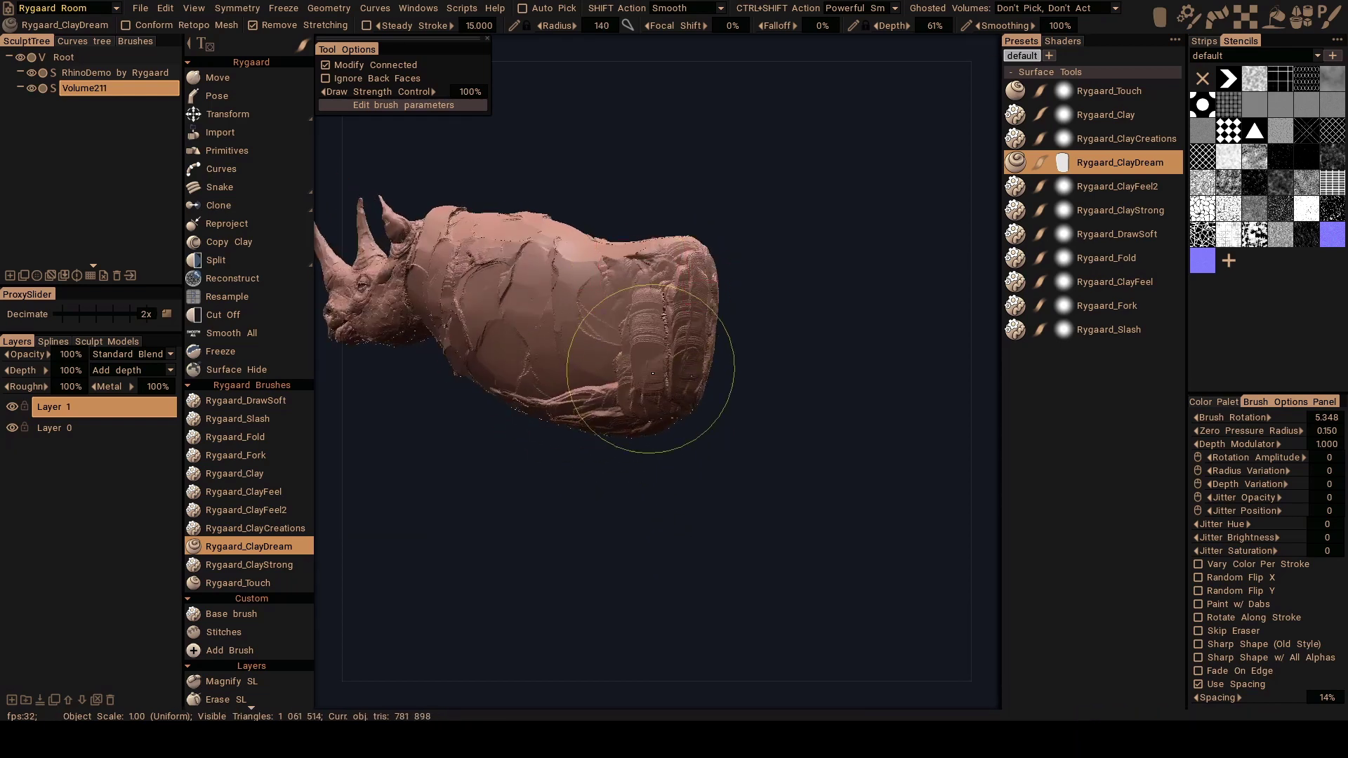
pyautogui.moveTo(624, 308); pyautogui.dragTo(638, 282)
pyautogui.moveTo(613, 376)
pyautogui.keyDown('alt'); pyautogui.mouseDown()
pyautogui.moveTo(653, 334)
pyautogui.moveTo(622, 347)
pyautogui.moveTo(643, 351)
pyautogui.mouseUp(); pyautogui.keyUp('alt')
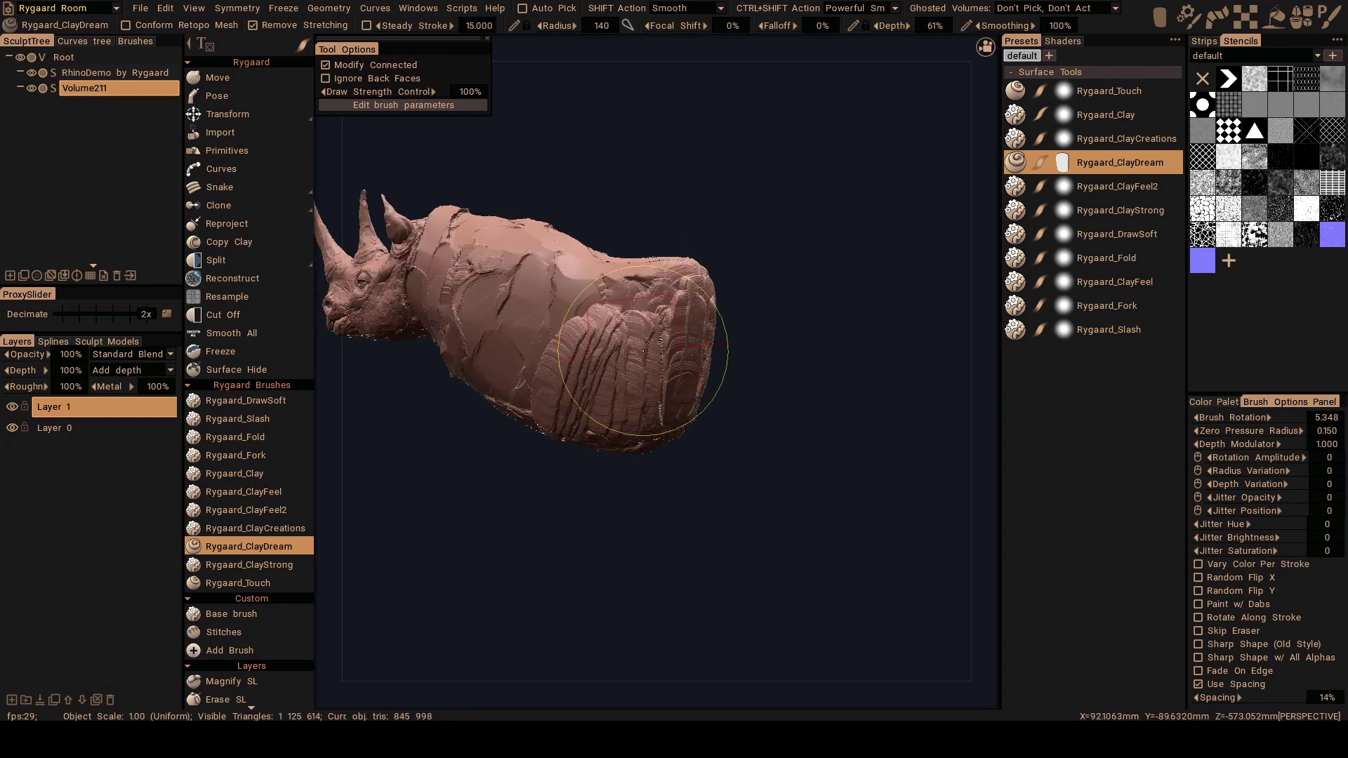
# Add clay over the torso's flat rear face to form a rounded rump with Rygaard_ClayDream.
pyautogui.keyDown('alt'); pyautogui.moveTo(665, 419); pyautogui.dragTo(583, 292); pyautogui.keyUp('alt')
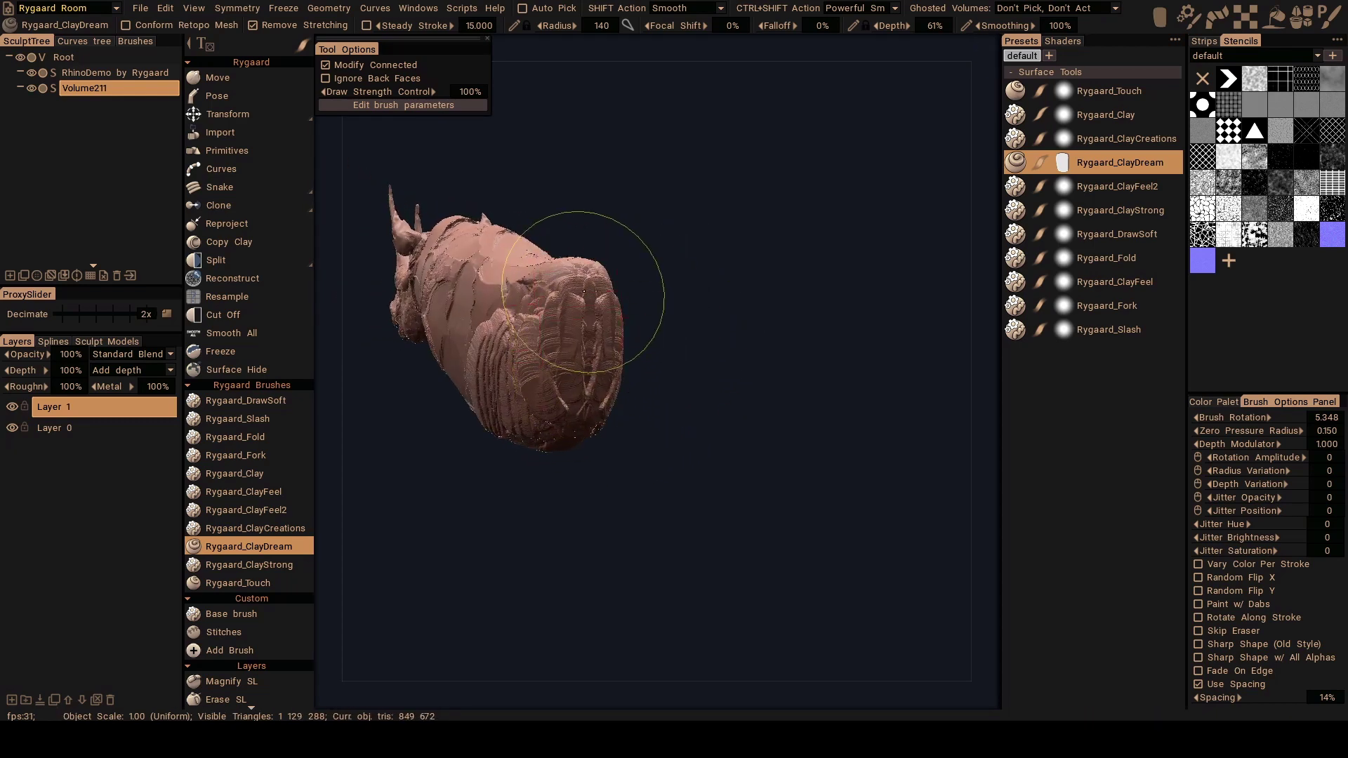
pyautogui.keyDown('alt'); pyautogui.moveTo(584, 372); pyautogui.dragTo(609, 297); pyautogui.keyUp('alt')
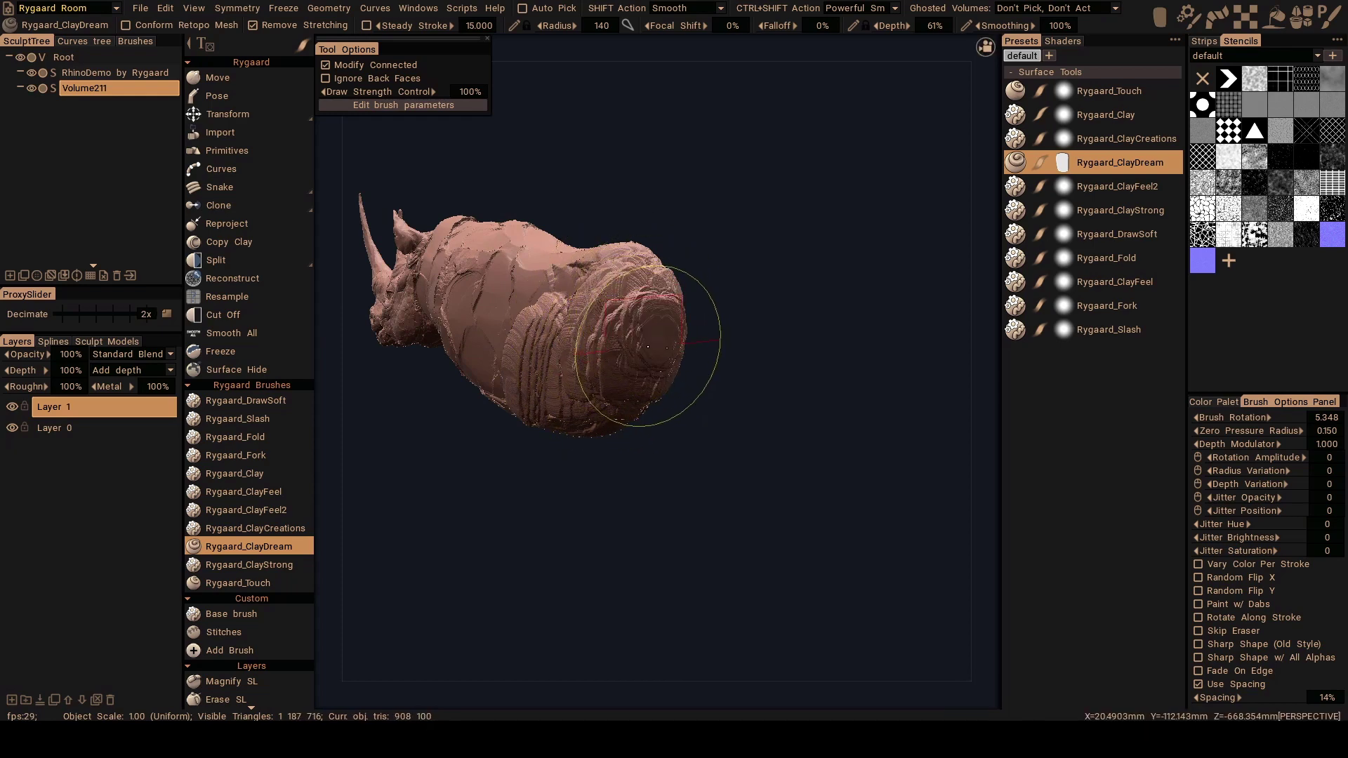
pyautogui.moveTo(647, 346)
pyautogui.keyDown('alt'); pyautogui.mouseDown()
pyautogui.moveTo(646, 367)
pyautogui.moveTo(608, 309)
pyautogui.moveTo(617, 267)
pyautogui.mouseUp(); pyautogui.keyUp('alt')
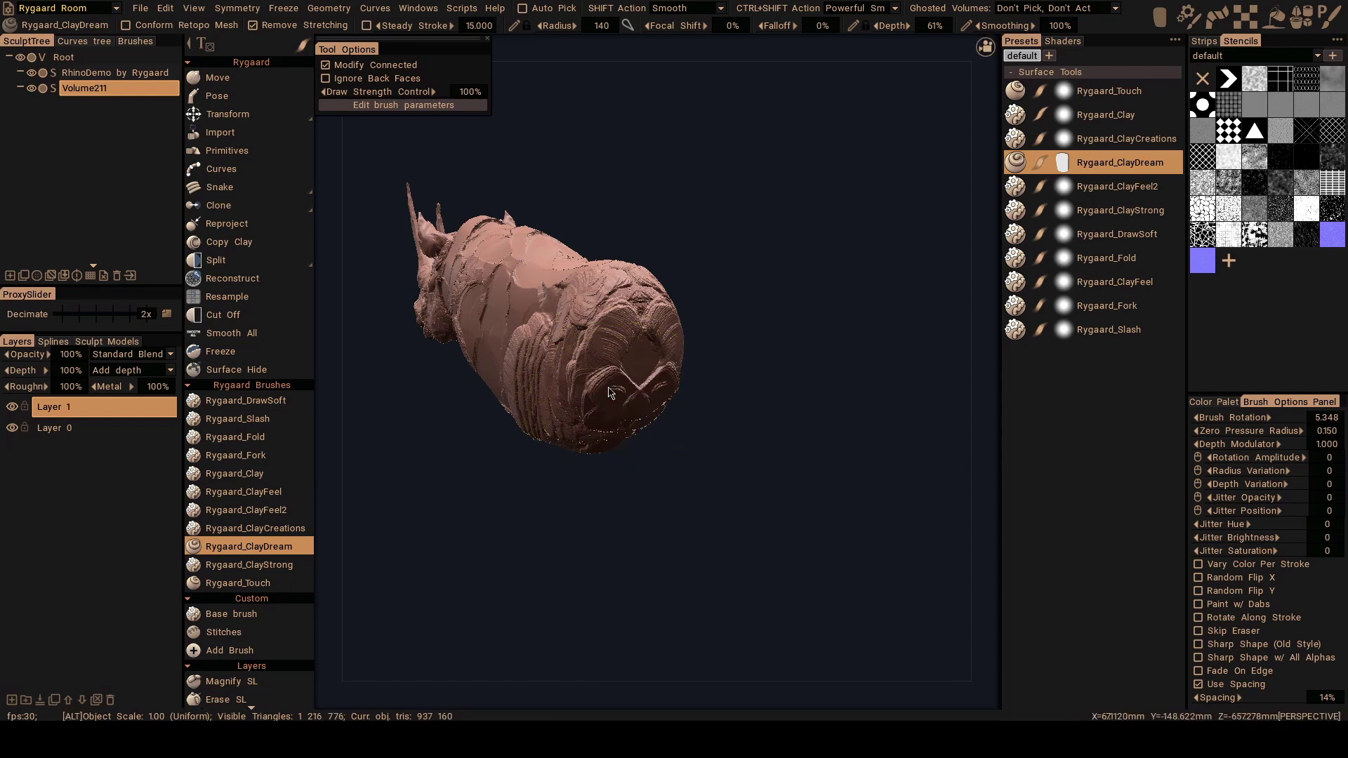
pyautogui.keyDown('alt'); pyautogui.moveTo(608, 388); pyautogui.dragTo(635, 368); pyautogui.keyUp('alt')
pyautogui.moveTo(635, 368)
pyautogui.mouseDown()
pyautogui.moveTo(661, 306)
pyautogui.moveTo(690, 289)
pyautogui.moveTo(659, 323)
pyautogui.mouseUp()
pyautogui.moveTo(659, 323)
pyautogui.mouseDown()
pyautogui.moveTo(657, 308)
pyautogui.moveTo(642, 375)
pyautogui.moveTo(615, 380)
pyautogui.moveTo(661, 291)
pyautogui.moveTo(676, 388)
pyautogui.moveTo(644, 386)
pyautogui.moveTo(700, 331)
pyautogui.moveTo(617, 390)
pyautogui.moveTo(693, 331)
pyautogui.moveTo(662, 331)
pyautogui.moveTo(683, 325)
pyautogui.mouseUp()
pyautogui.moveTo(683, 325)
pyautogui.keyDown('alt'); pyautogui.mouseDown()
pyautogui.moveTo(671, 372)
pyautogui.moveTo(687, 400)
pyautogui.moveTo(664, 437)
pyautogui.moveTo(704, 353)
pyautogui.moveTo(672, 368)
pyautogui.moveTo(653, 281)
pyautogui.moveTo(691, 309)
pyautogui.moveTo(707, 365)
pyautogui.moveTo(706, 347)
pyautogui.mouseUp(); pyautogui.keyUp('alt')
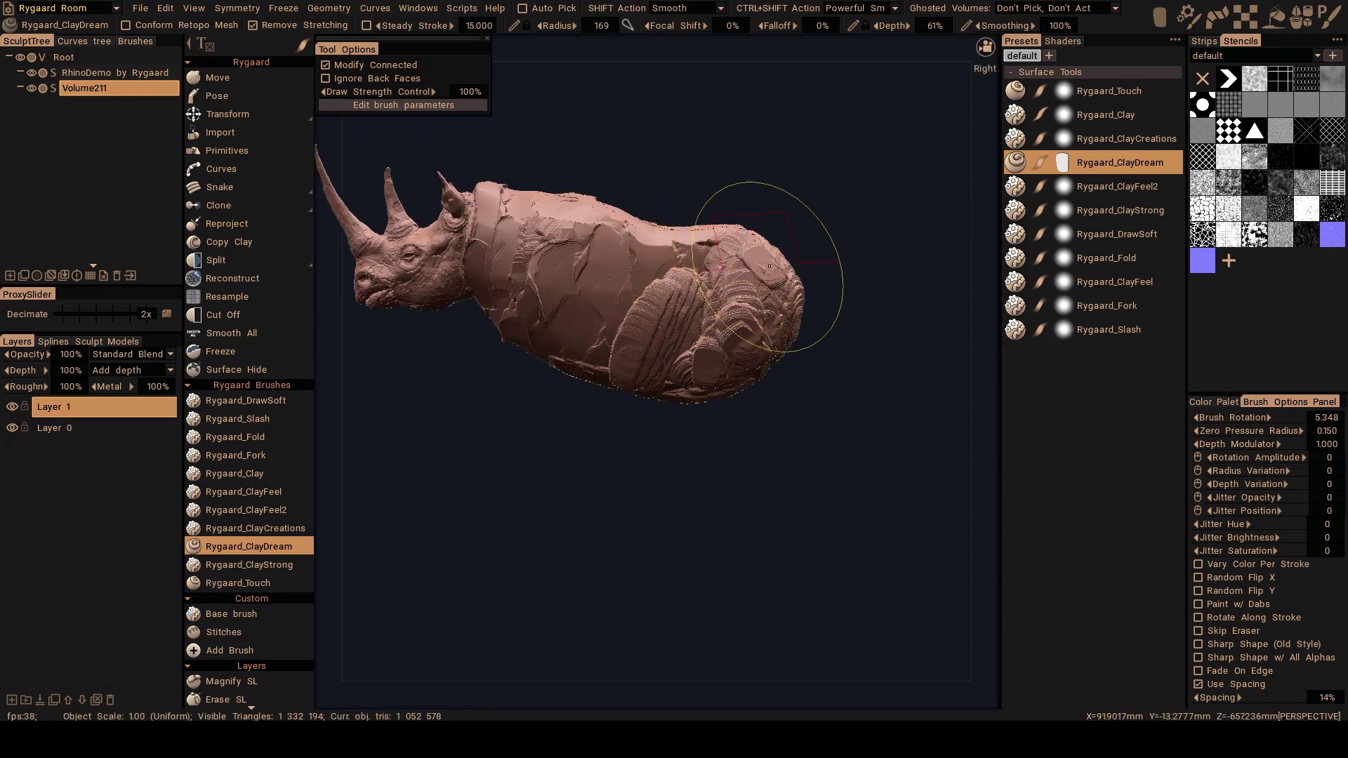
# Thicken the hip, rump and lower flank with Rygaard_ClayDream at radii of 169 and 123.
pyautogui.moveTo(773, 248); pyautogui.dragTo(759, 284)
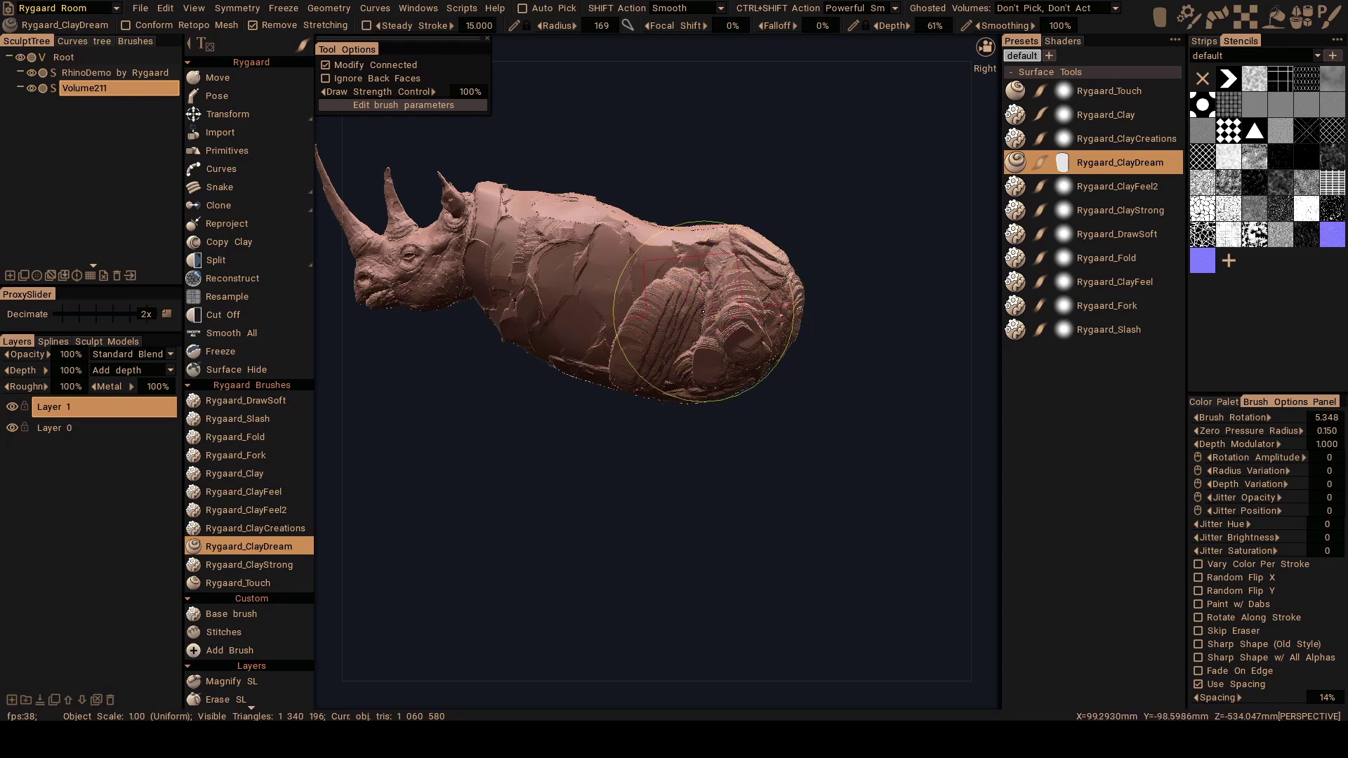
pyautogui.moveTo(688, 349)
pyautogui.keyDown('ctrl'); pyautogui.mouseDown()
pyautogui.moveTo(652, 300)
pyautogui.moveTo(719, 352)
pyautogui.moveTo(762, 321)
pyautogui.moveTo(656, 318)
pyautogui.moveTo(700, 265)
pyautogui.moveTo(644, 371)
pyautogui.moveTo(672, 361)
pyautogui.moveTo(627, 364)
pyautogui.moveTo(662, 325)
pyautogui.moveTo(693, 367)
pyautogui.moveTo(696, 397)
pyautogui.moveTo(664, 425)
pyautogui.mouseUp(); pyautogui.keyUp('ctrl')
pyautogui.moveTo(660, 415)
pyautogui.mouseDown()
pyautogui.moveTo(643, 383)
pyautogui.moveTo(666, 403)
pyautogui.moveTo(650, 418)
pyautogui.mouseUp()
pyautogui.moveTo(642, 436)
pyautogui.keyDown('alt'); pyautogui.mouseDown(button='middle')
pyautogui.moveTo(681, 279)
pyautogui.moveTo(656, 355)
pyautogui.mouseUp(button='middle'); pyautogui.keyUp('alt')
pyautogui.keyDown('alt'); pyautogui.moveTo(656, 356); pyautogui.dragTo(650, 324); pyautogui.keyUp('alt')
pyautogui.moveTo(651, 314)
pyautogui.mouseDown()
pyautogui.moveTo(659, 278)
pyautogui.moveTo(693, 353)
pyautogui.moveTo(702, 335)
pyautogui.moveTo(685, 329)
pyautogui.moveTo(691, 365)
pyautogui.moveTo(716, 295)
pyautogui.moveTo(654, 337)
pyautogui.moveTo(725, 301)
pyautogui.mouseUp()
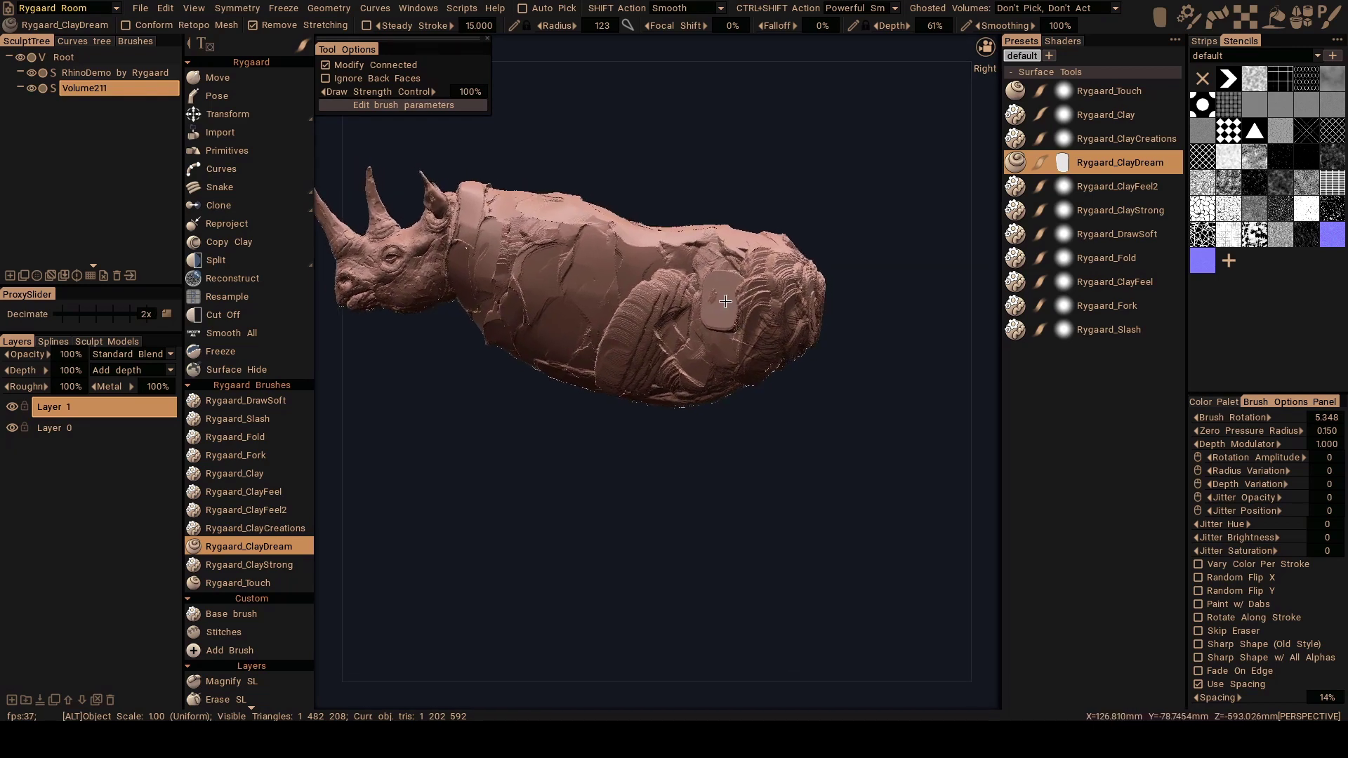
# Raise the top of the rump and reshape its lower rear with the Move tool at radius 222.
pyautogui.press('m')
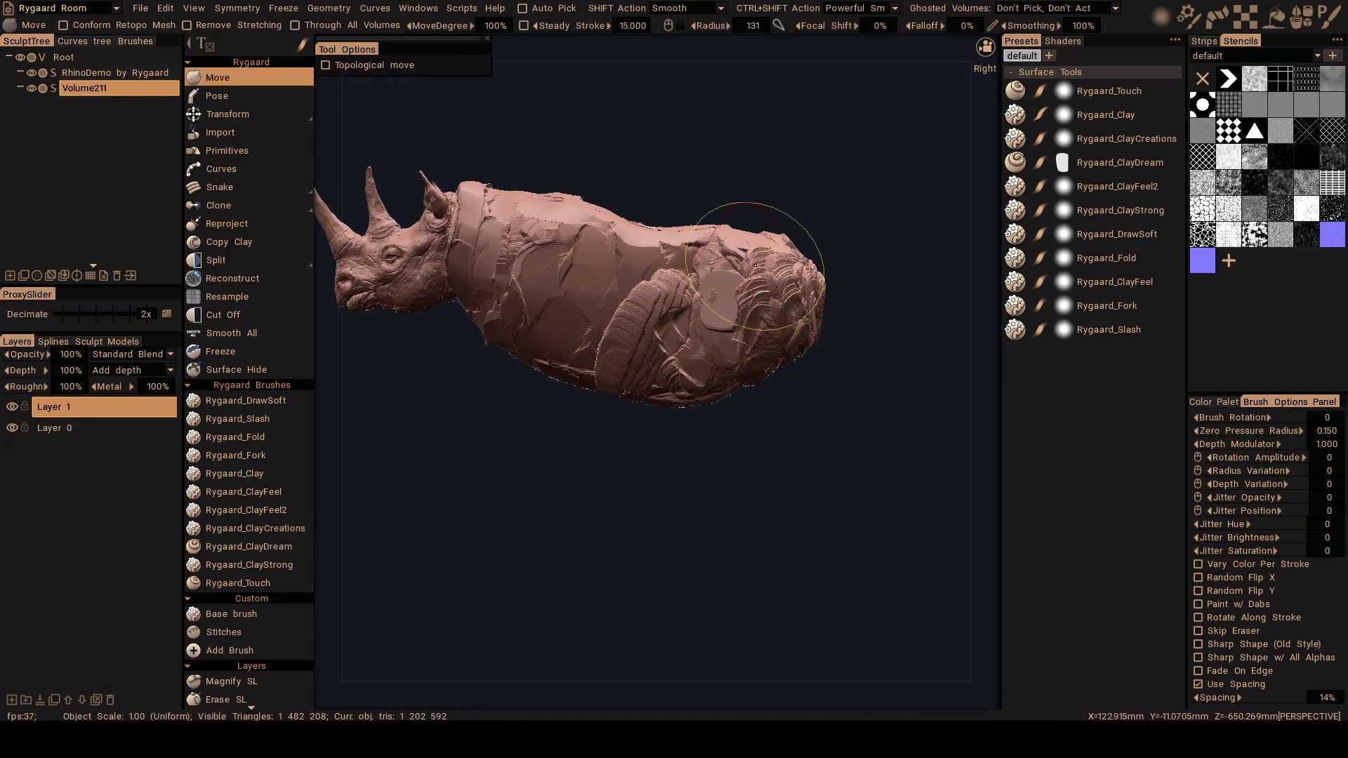
pyautogui.moveTo(777, 255); pyautogui.dragTo(808, 254, button='right')
pyautogui.moveTo(775, 254); pyautogui.dragTo(797, 239)
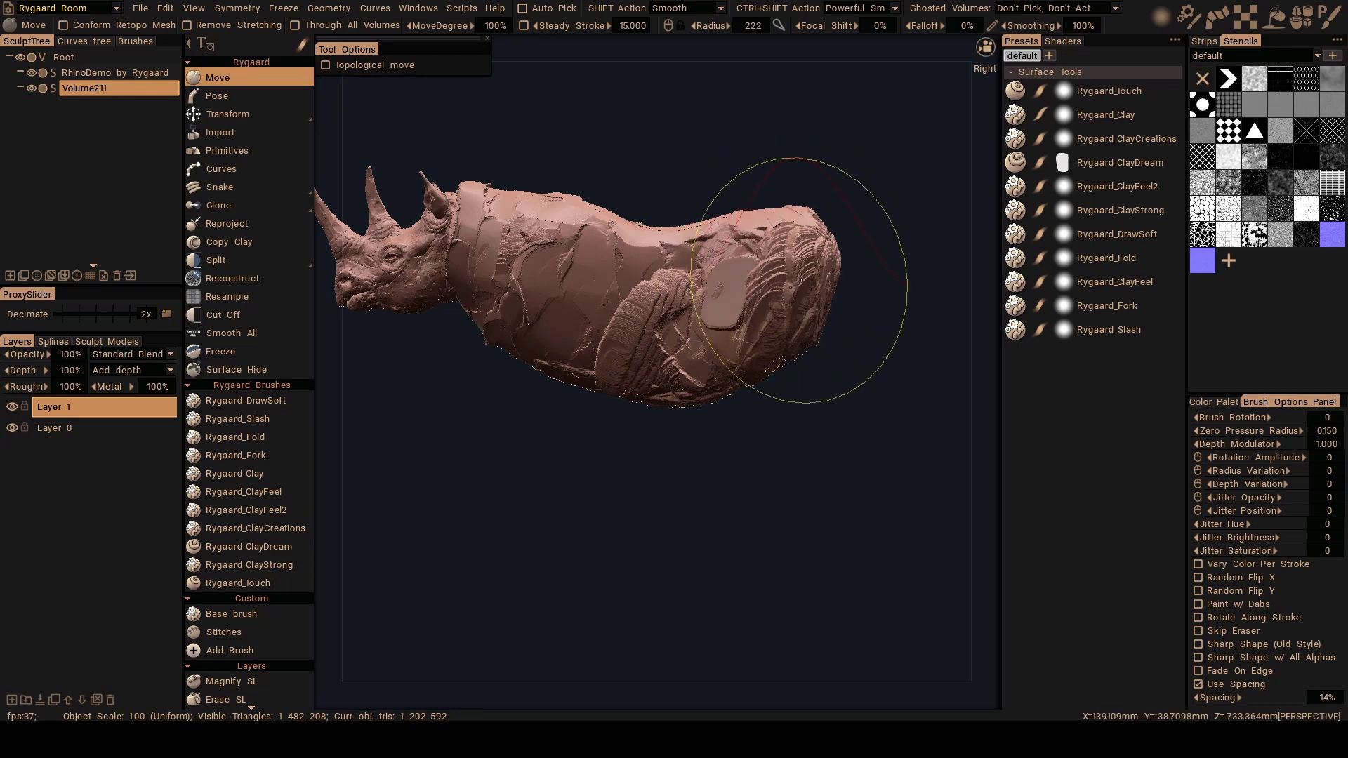
pyautogui.moveTo(799, 316); pyautogui.dragTo(753, 373)
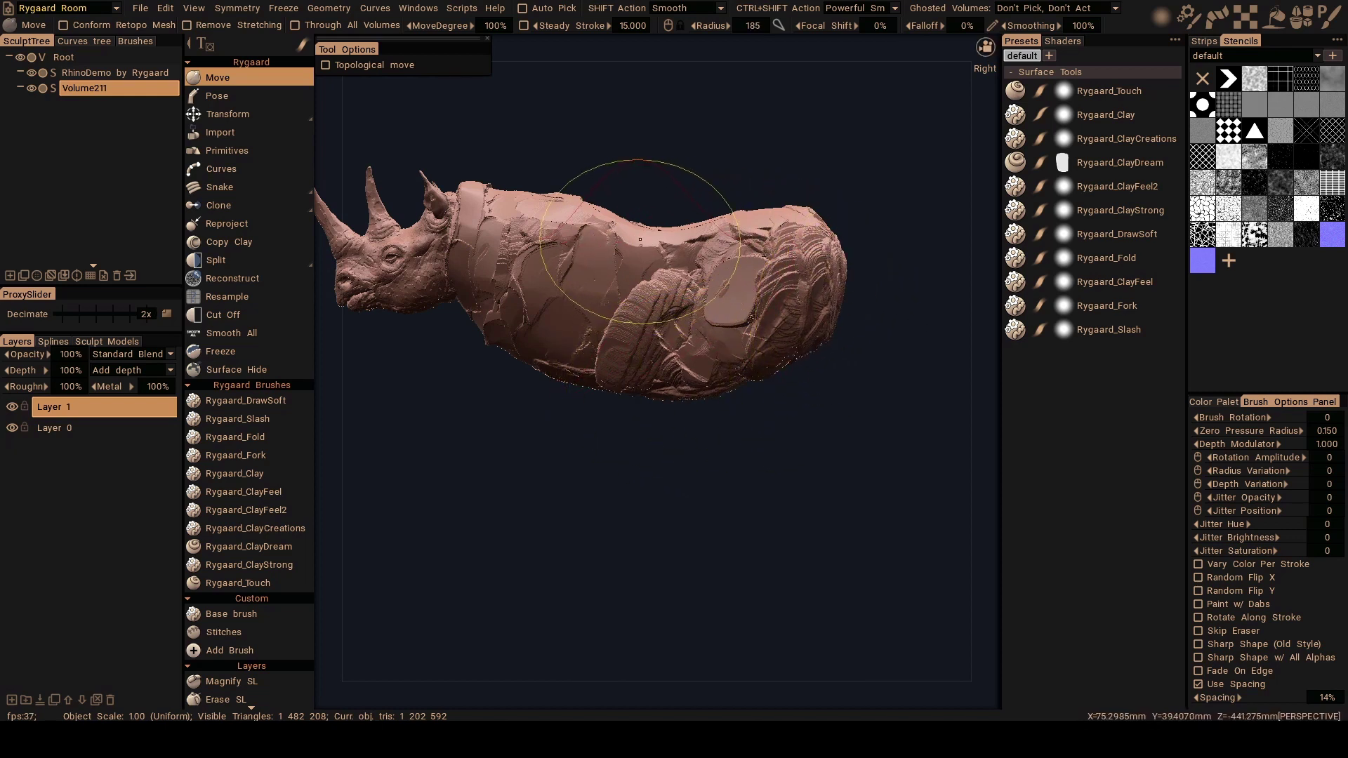
# Refine the dip of the back and pull the rump farther backward with the Move tool at radius 185.
pyautogui.moveTo(640, 239); pyautogui.dragTo(612, 216)
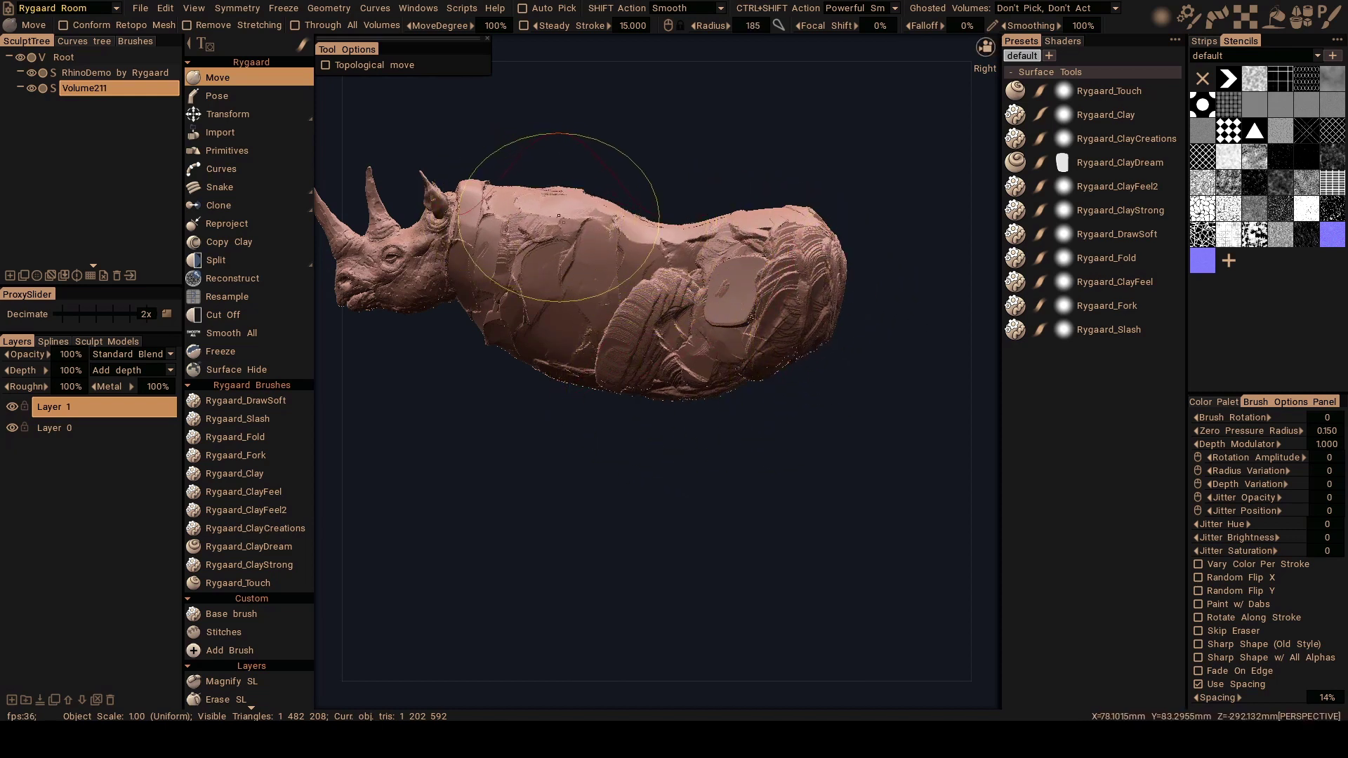
pyautogui.moveTo(788, 244); pyautogui.dragTo(832, 245)
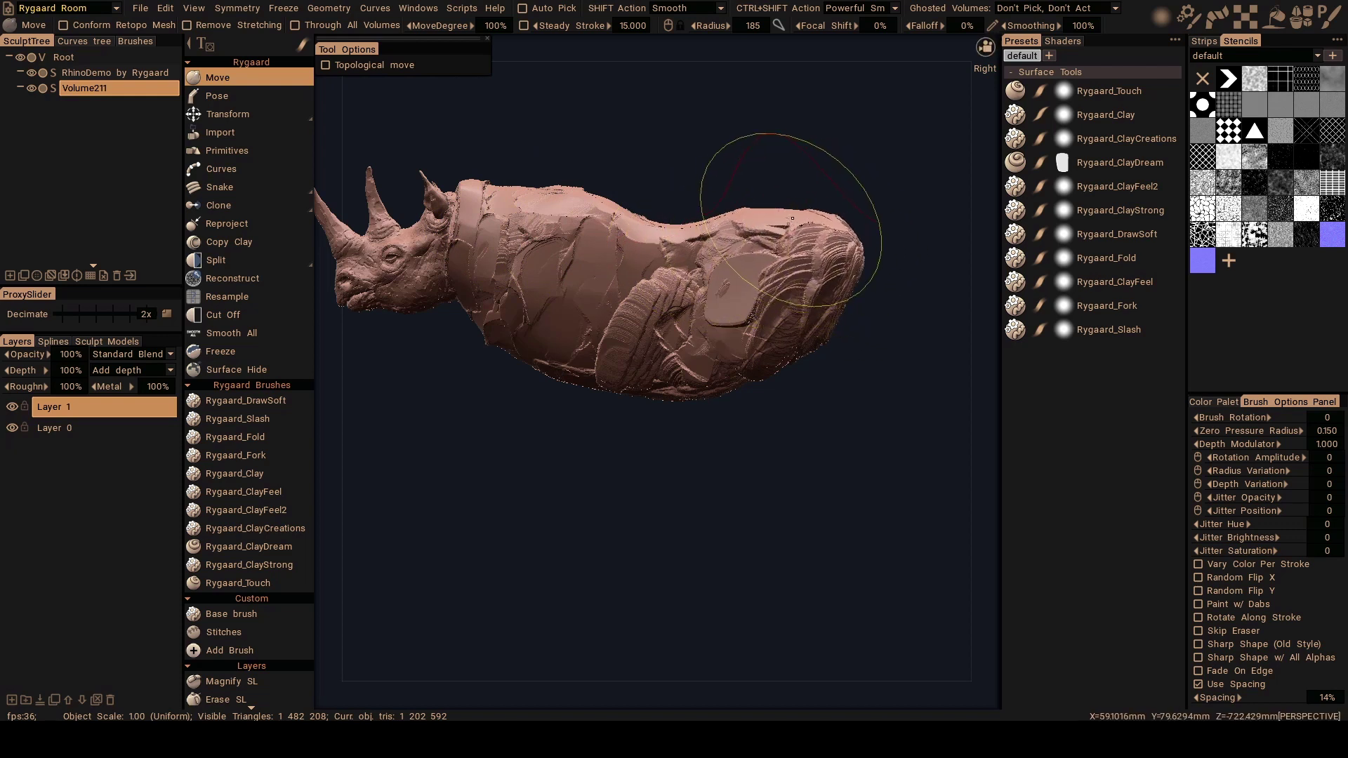
pyautogui.moveTo(827, 289)
pyautogui.mouseDown()
pyautogui.moveTo(849, 325)
pyautogui.moveTo(852, 273)
pyautogui.moveTo(818, 290)
pyautogui.moveTo(849, 245)
pyautogui.moveTo(878, 311)
pyautogui.moveTo(847, 230)
pyautogui.moveTo(776, 210)
pyautogui.mouseUp()
# Taper the rump's rear end and shift the flank mass forward with the Move tool at radii of 210 and 168.
pyautogui.press('[')
pyautogui.press('[')
pyautogui.press(']')
pyautogui.press(']')
pyautogui.press(']')
pyautogui.press(']')
pyautogui.moveTo(841, 274); pyautogui.dragTo(849, 281)
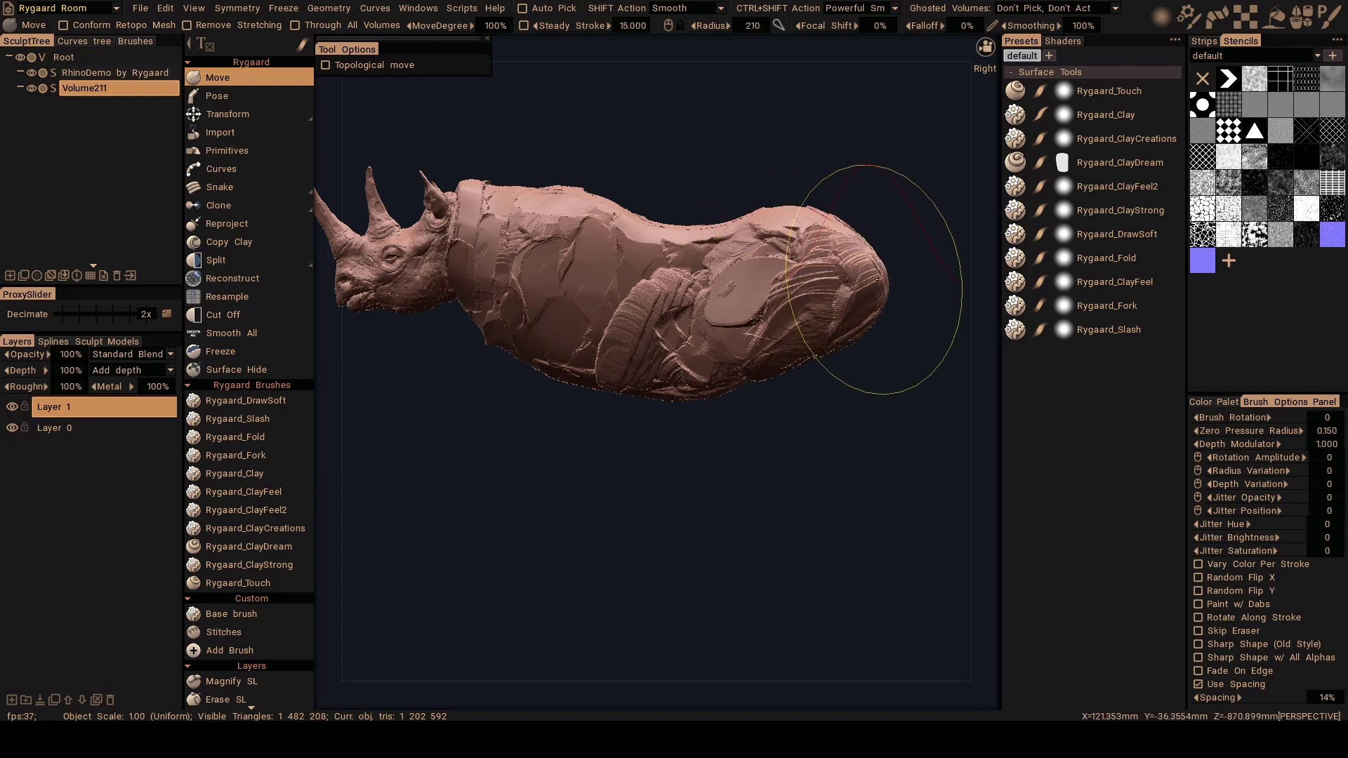
pyautogui.moveTo(841, 328); pyautogui.dragTo(846, 333)
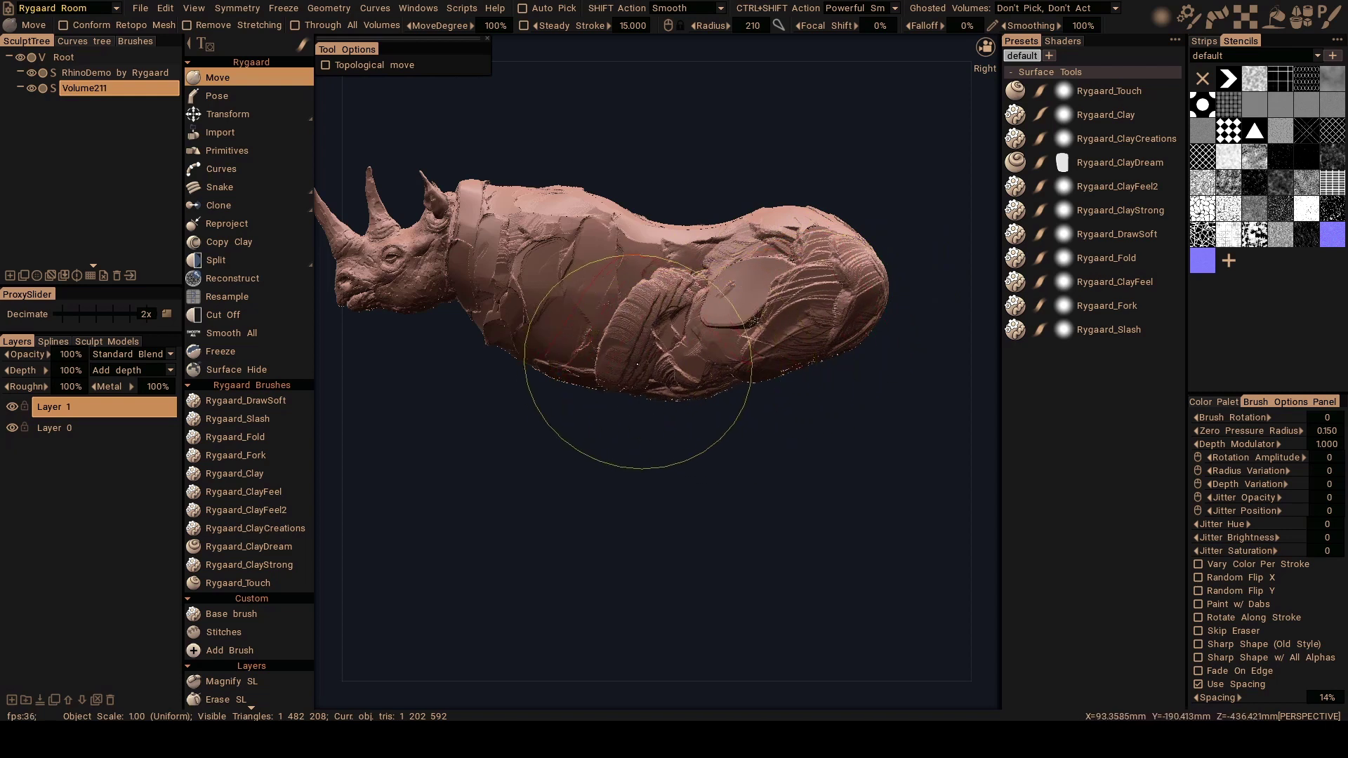
pyautogui.press('[')
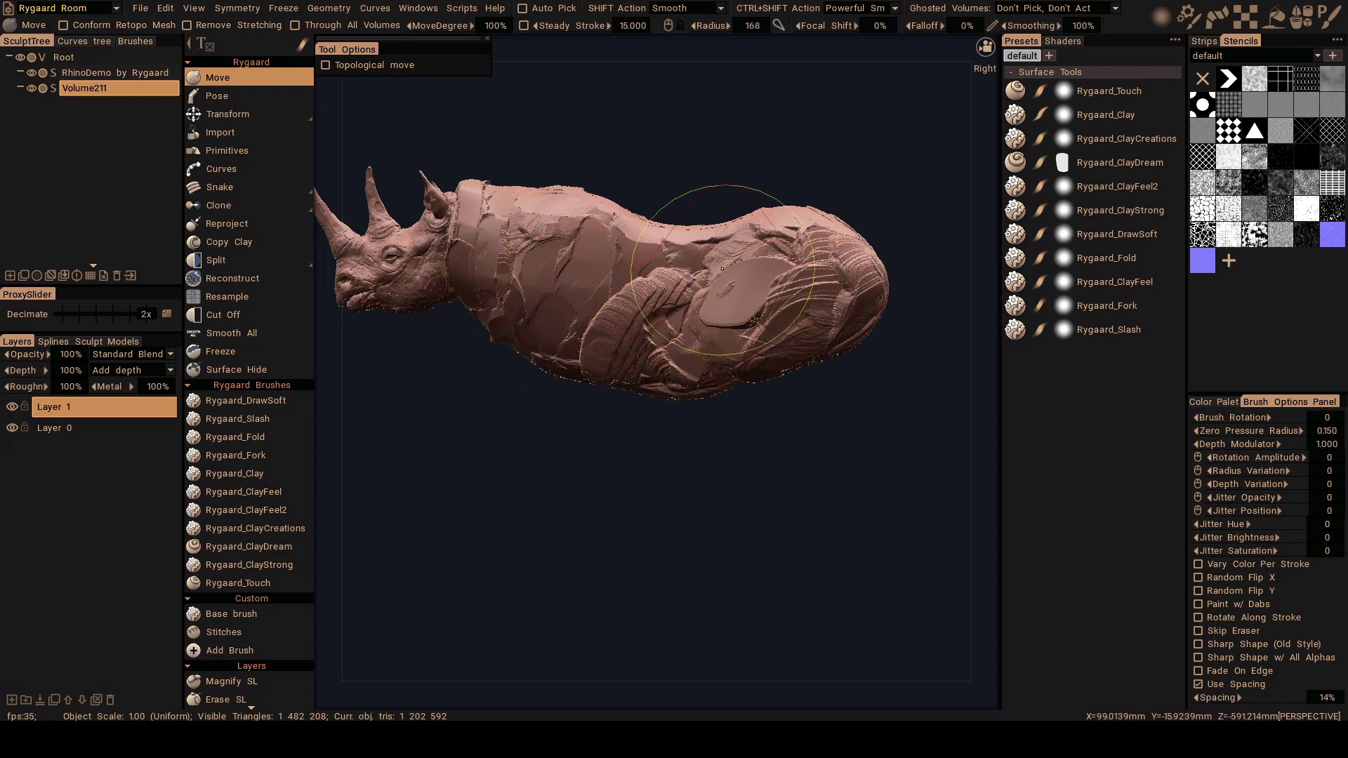
# Sculpt raised clay planes on top of the rump with Rygaard_ClayDream at radius 87.092.
pyautogui.moveTo(781, 284)
pyautogui.keyDown('alt'); pyautogui.mouseDown()
pyautogui.moveTo(621, 320)
pyautogui.moveTo(686, 276)
pyautogui.moveTo(765, 289)
pyautogui.moveTo(748, 272)
pyautogui.moveTo(718, 356)
pyautogui.moveTo(718, 306)
pyautogui.mouseUp(); pyautogui.keyUp('alt')
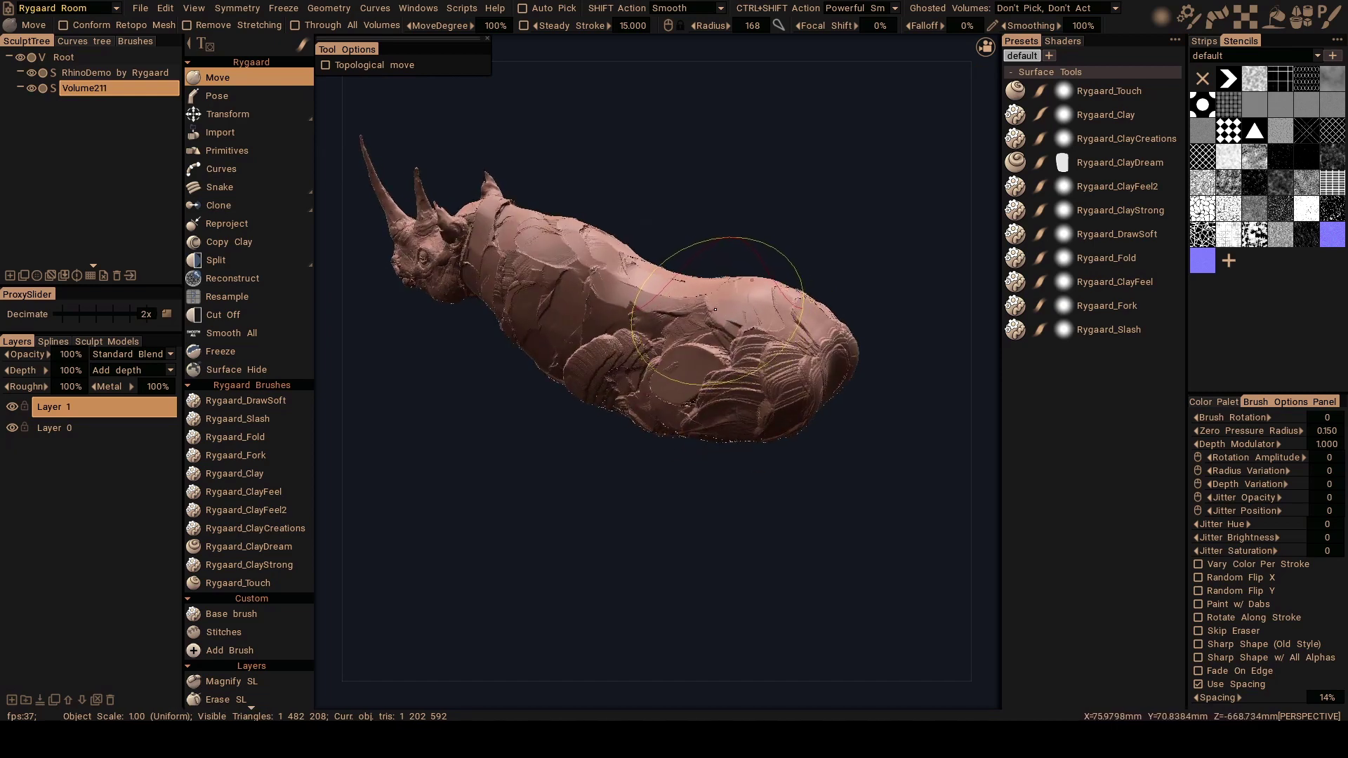
pyautogui.press('4')
pyautogui.press('5')
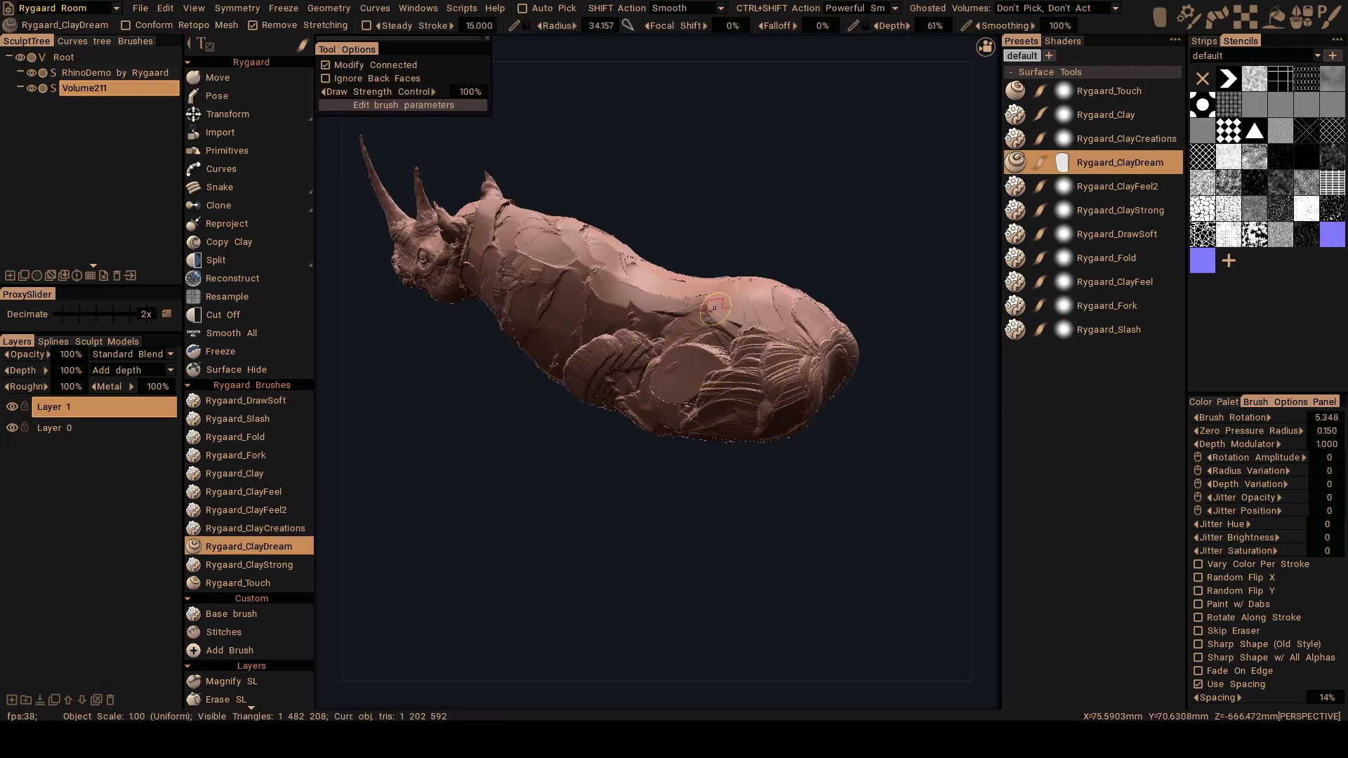
pyautogui.moveTo(734, 286)
pyautogui.mouseDown(button='middle')
pyautogui.moveTo(657, 293)
pyautogui.moveTo(710, 274)
pyautogui.moveTo(680, 258)
pyautogui.mouseUp(button='middle')
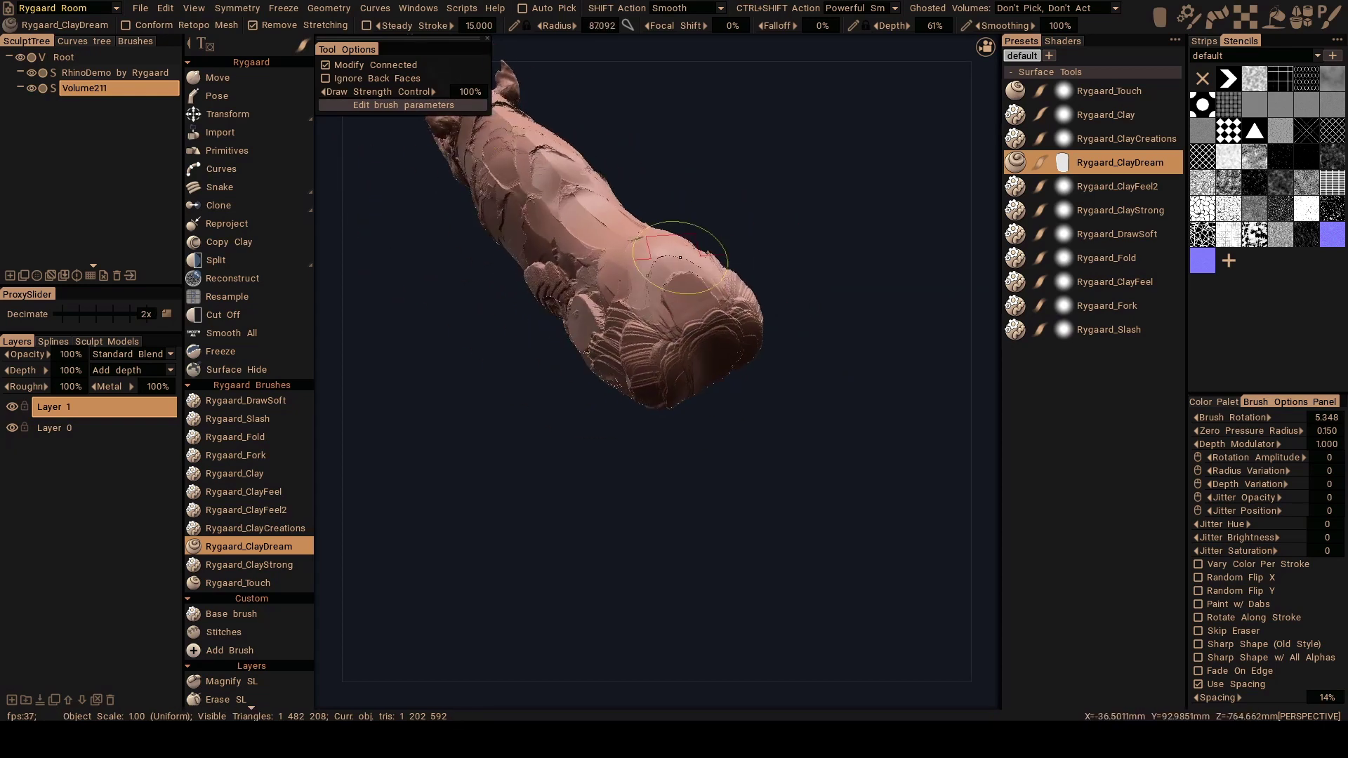
pyautogui.moveTo(675, 320)
pyautogui.mouseDown(button='middle')
pyautogui.moveTo(682, 344)
pyautogui.moveTo(695, 337)
pyautogui.moveTo(716, 285)
pyautogui.moveTo(711, 330)
pyautogui.mouseUp(button='middle')
pyautogui.moveTo(709, 333)
pyautogui.keyDown('ctrl'); pyautogui.mouseDown()
pyautogui.moveTo(692, 316)
pyautogui.moveTo(708, 323)
pyautogui.mouseUp(); pyautogui.keyUp('ctrl')
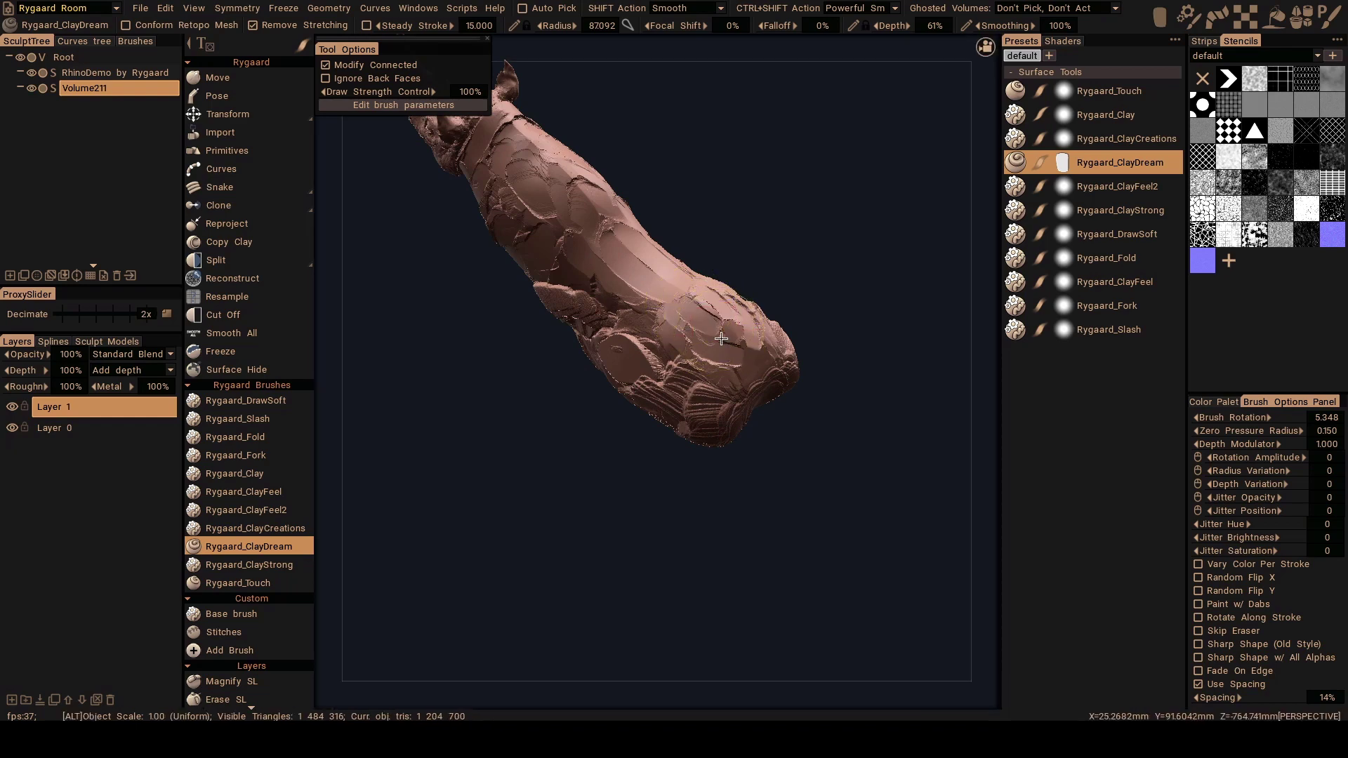
pyautogui.moveTo(710, 328); pyautogui.dragTo(719, 320, button='middle')
pyautogui.moveTo(739, 329)
pyautogui.mouseDown()
pyautogui.moveTo(720, 298)
pyautogui.moveTo(703, 302)
pyautogui.mouseUp()
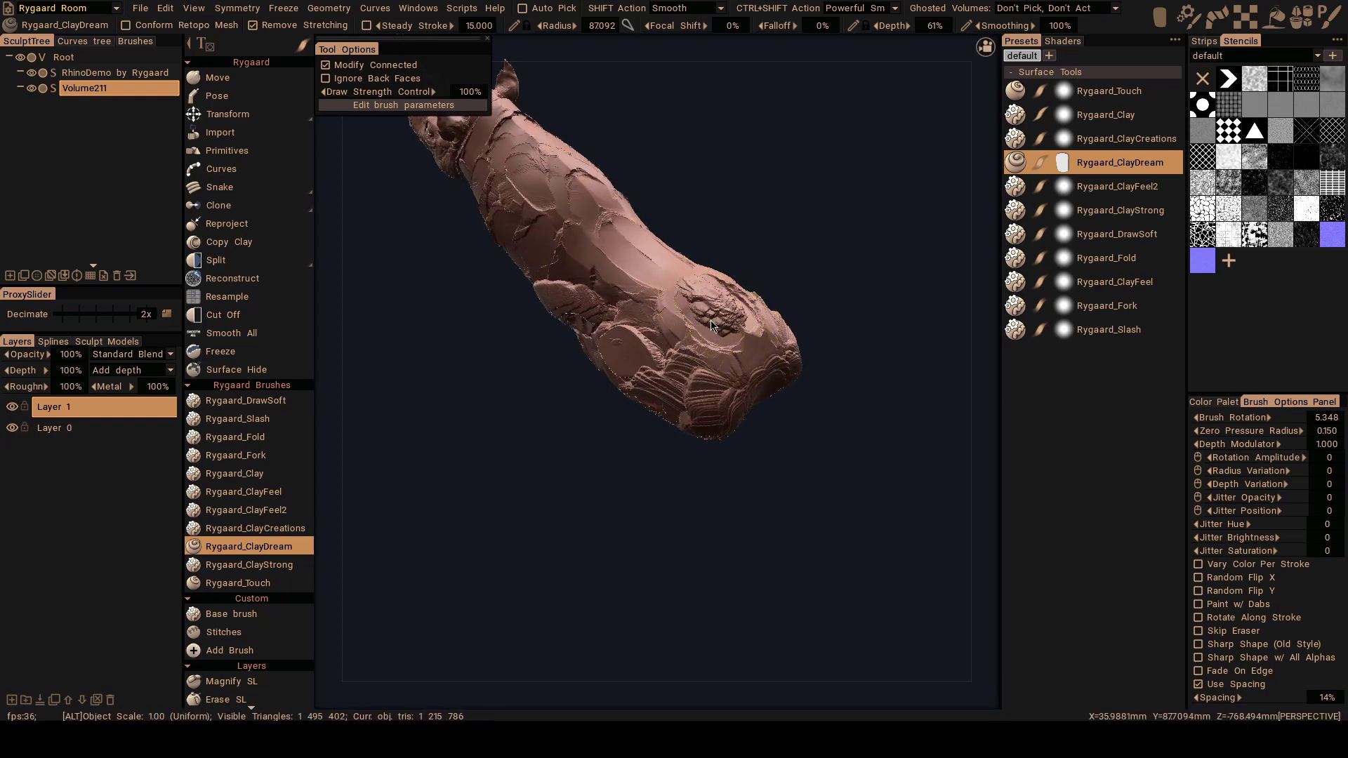
# Shape the rump's upper rear edge and side planes with Rygaard_ClayDream at radius 70.033.
pyautogui.moveTo(711, 317); pyautogui.dragTo(705, 306, button='middle')
pyautogui.keyDown('ctrl'); pyautogui.moveTo(712, 327); pyautogui.dragTo(748, 351); pyautogui.keyUp('ctrl')
pyautogui.moveTo(749, 351); pyautogui.dragTo(735, 339, button='middle')
pyautogui.moveTo(715, 364)
pyautogui.mouseDown()
pyautogui.moveTo(731, 368)
pyautogui.moveTo(702, 347)
pyautogui.moveTo(719, 349)
pyautogui.moveTo(687, 346)
pyautogui.moveTo(727, 339)
pyautogui.mouseUp()
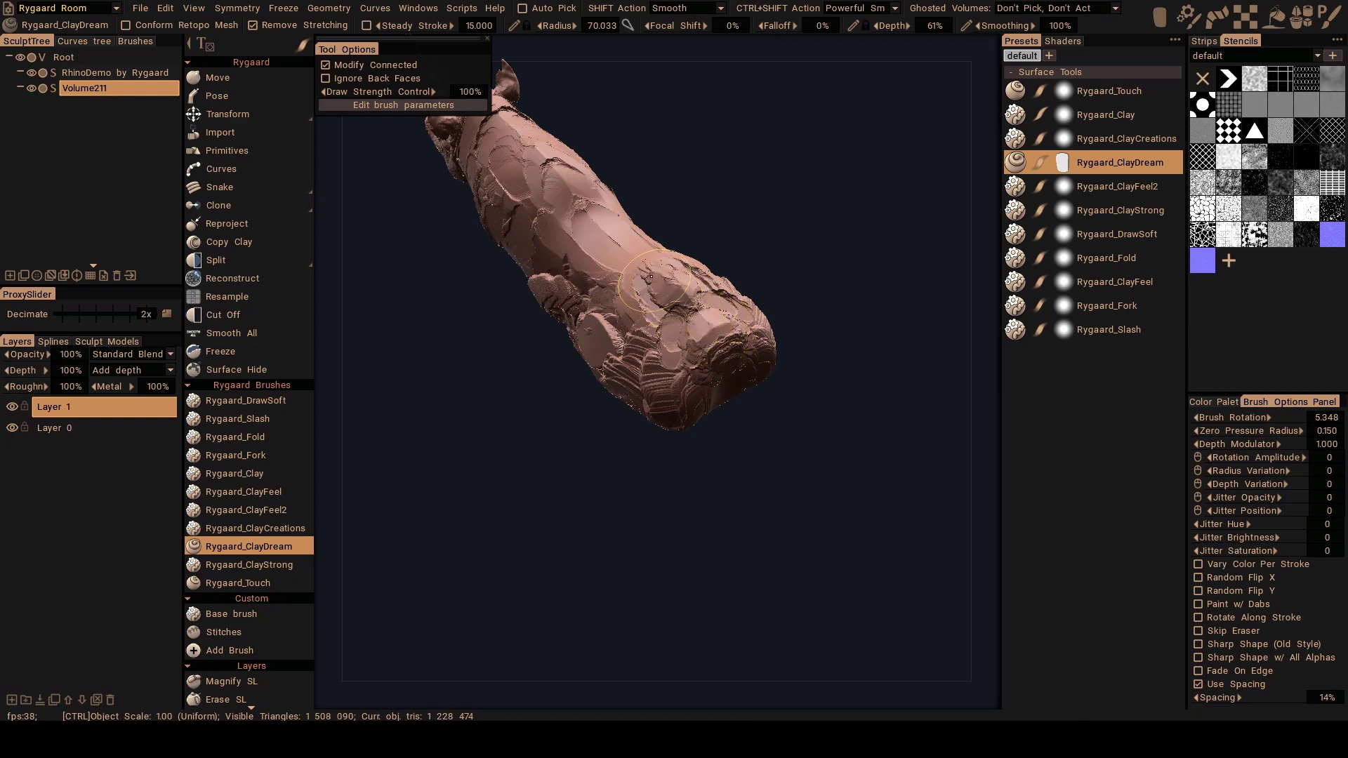
pyautogui.keyDown('alt'); pyautogui.moveTo(679, 347); pyautogui.dragTo(693, 319); pyautogui.keyUp('alt')
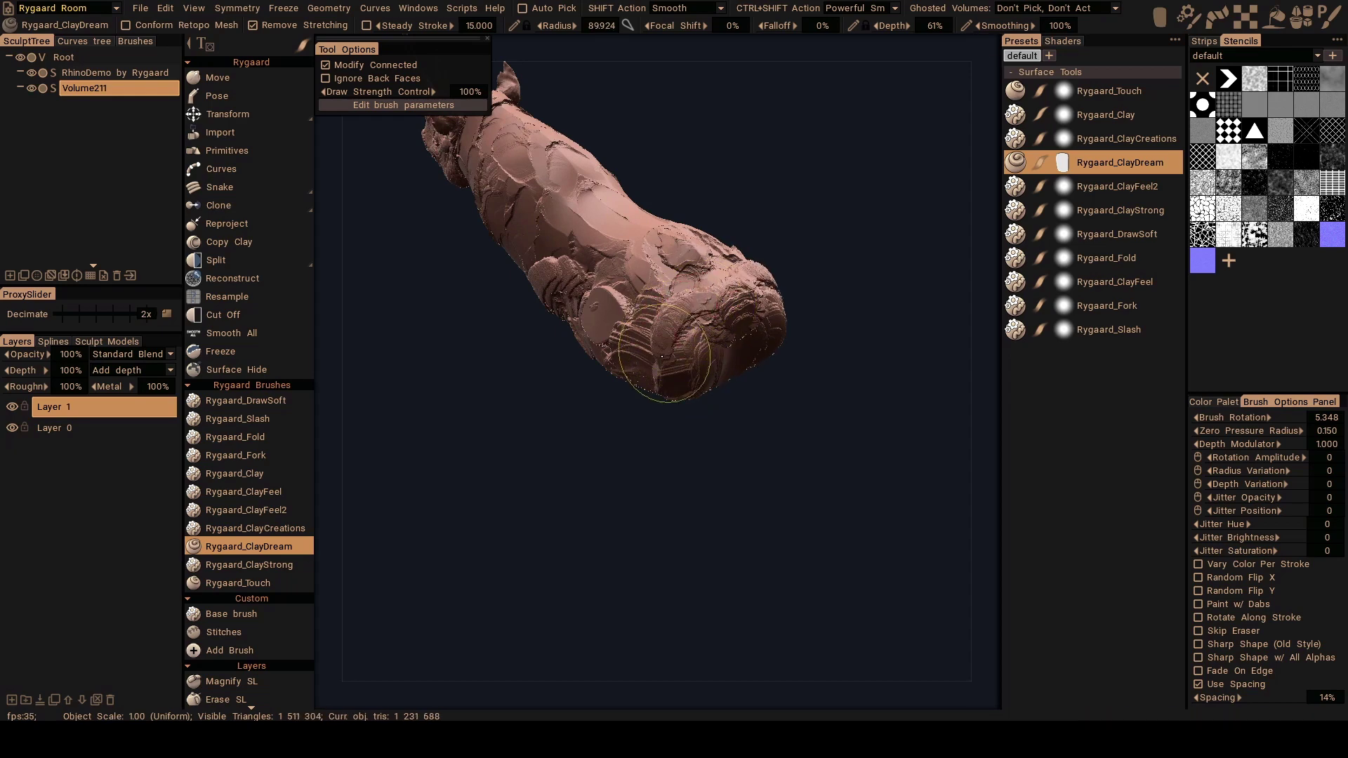
# Build up the knob at the rump's upper rear and plane the hip with Rygaard_ClayDream, ending at radius 123.
pyautogui.moveTo(719, 309)
pyautogui.keyDown('ctrl'); pyautogui.mouseDown()
pyautogui.moveTo(679, 299)
pyautogui.moveTo(708, 330)
pyautogui.moveTo(742, 314)
pyautogui.moveTo(676, 324)
pyautogui.mouseUp(); pyautogui.keyUp('ctrl')
pyautogui.moveTo(678, 328); pyautogui.dragTo(708, 333, button='right')
pyautogui.moveTo(708, 340)
pyautogui.keyDown('alt'); pyautogui.mouseDown()
pyautogui.moveTo(712, 317)
pyautogui.moveTo(706, 338)
pyautogui.moveTo(729, 330)
pyautogui.moveTo(718, 298)
pyautogui.moveTo(742, 269)
pyautogui.moveTo(727, 338)
pyautogui.moveTo(716, 322)
pyautogui.moveTo(731, 327)
pyautogui.moveTo(715, 339)
pyautogui.moveTo(727, 351)
pyautogui.moveTo(711, 333)
pyautogui.moveTo(664, 340)
pyautogui.moveTo(689, 298)
pyautogui.moveTo(727, 274)
pyautogui.moveTo(717, 258)
pyautogui.moveTo(734, 261)
pyautogui.mouseUp(); pyautogui.keyUp('alt')
pyautogui.moveTo(734, 263)
pyautogui.keyDown('alt'); pyautogui.mouseDown()
pyautogui.moveTo(692, 276)
pyautogui.moveTo(706, 310)
pyautogui.mouseUp(); pyautogui.keyUp('alt')
pyautogui.keyDown('alt'); pyautogui.moveTo(707, 309); pyautogui.dragTo(722, 319); pyautogui.keyUp('alt')
pyautogui.moveTo(702, 327); pyautogui.dragTo(724, 327, button='right')
pyautogui.moveTo(708, 320)
pyautogui.mouseDown()
pyautogui.moveTo(756, 333)
pyautogui.moveTo(753, 345)
pyautogui.moveTo(768, 324)
pyautogui.moveTo(730, 295)
pyautogui.moveTo(752, 291)
pyautogui.moveTo(712, 312)
pyautogui.moveTo(746, 351)
pyautogui.moveTo(748, 321)
pyautogui.mouseUp()
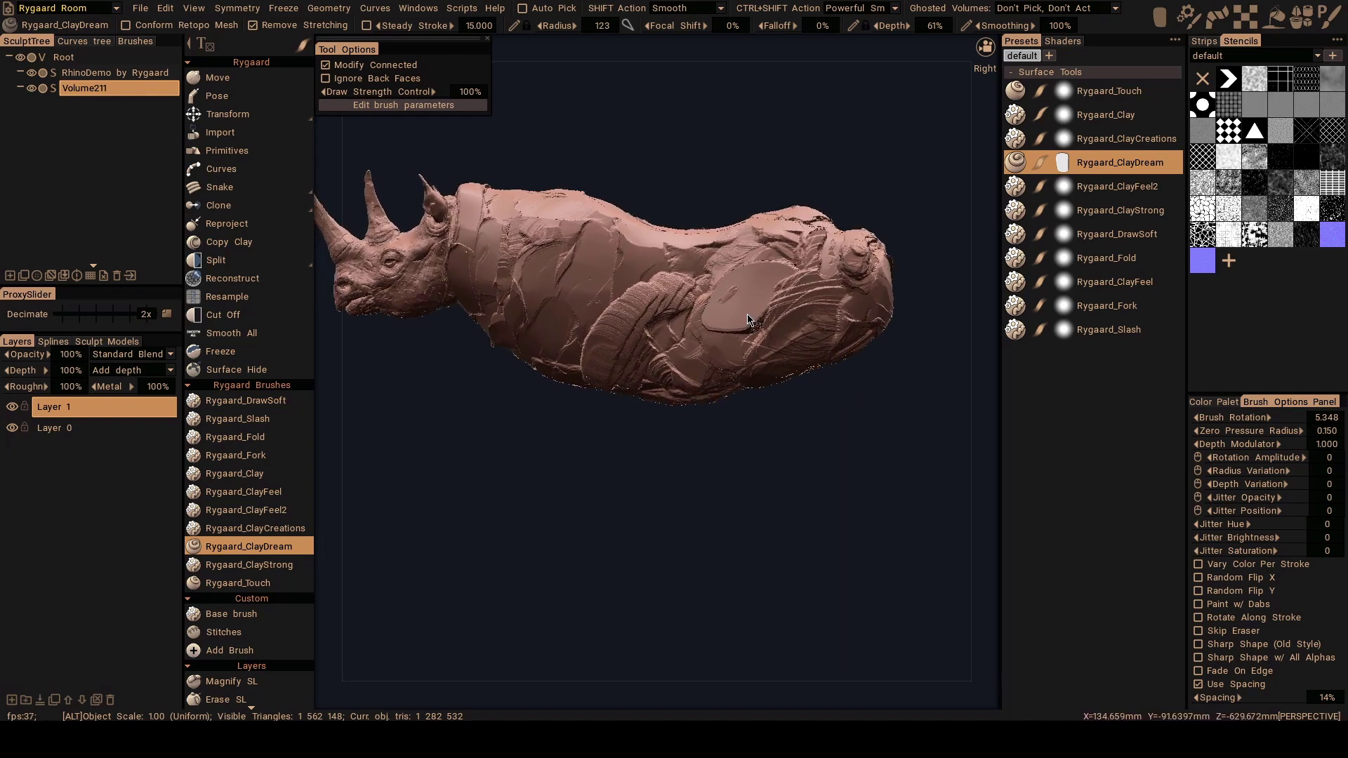
# Pull in the rump's upper rear and adjust the lower back contour with the Move tool at radii of 180 and 140.
pyautogui.press('m')
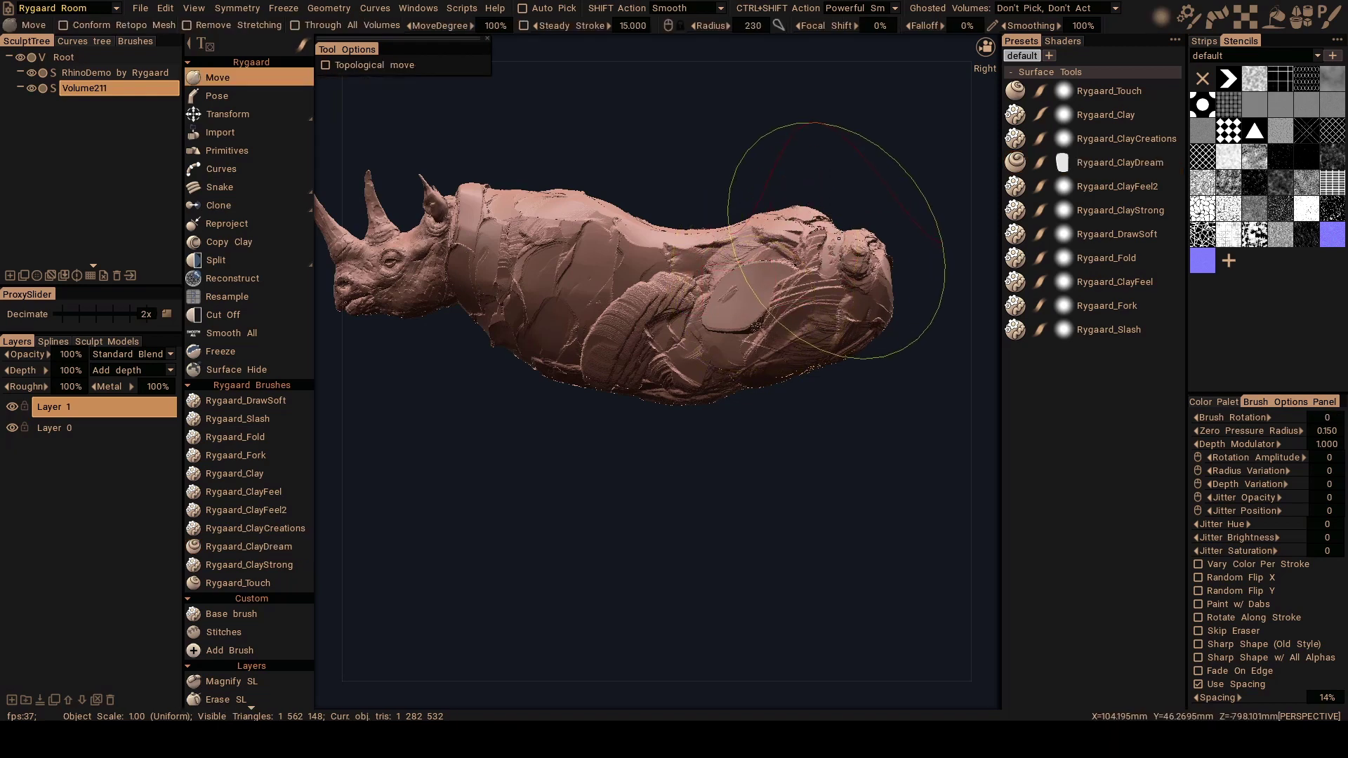
pyautogui.moveTo(840, 239); pyautogui.dragTo(830, 232, button='right')
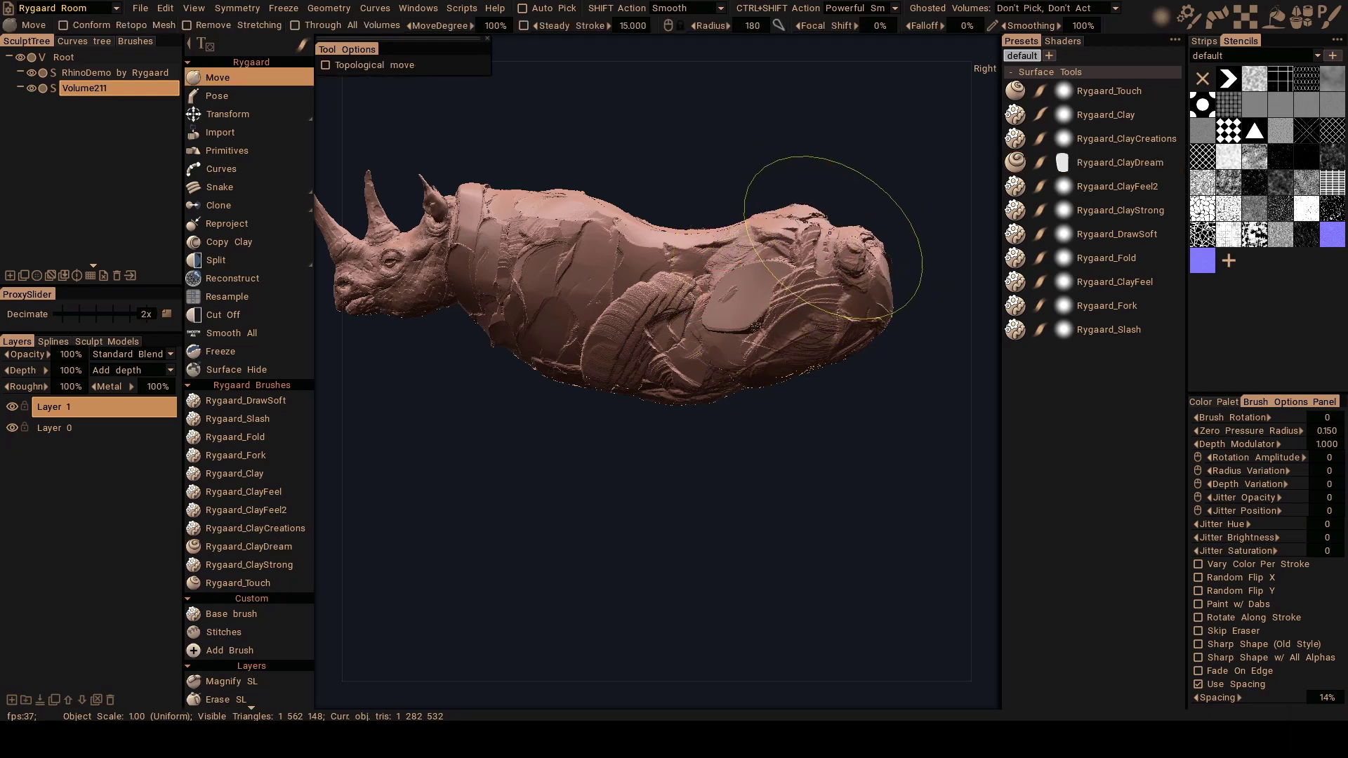
pyautogui.moveTo(870, 251); pyautogui.dragTo(859, 244)
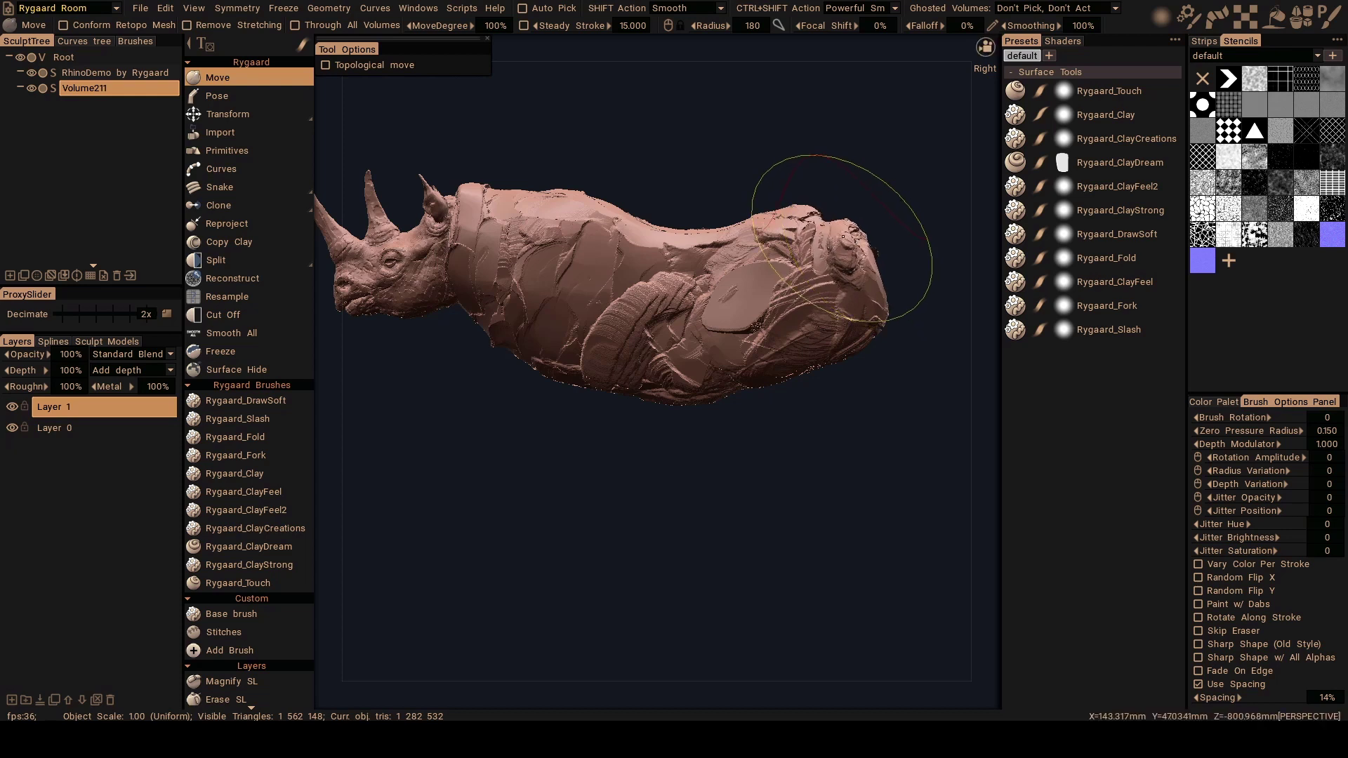
pyautogui.moveTo(736, 247); pyautogui.dragTo(672, 246)
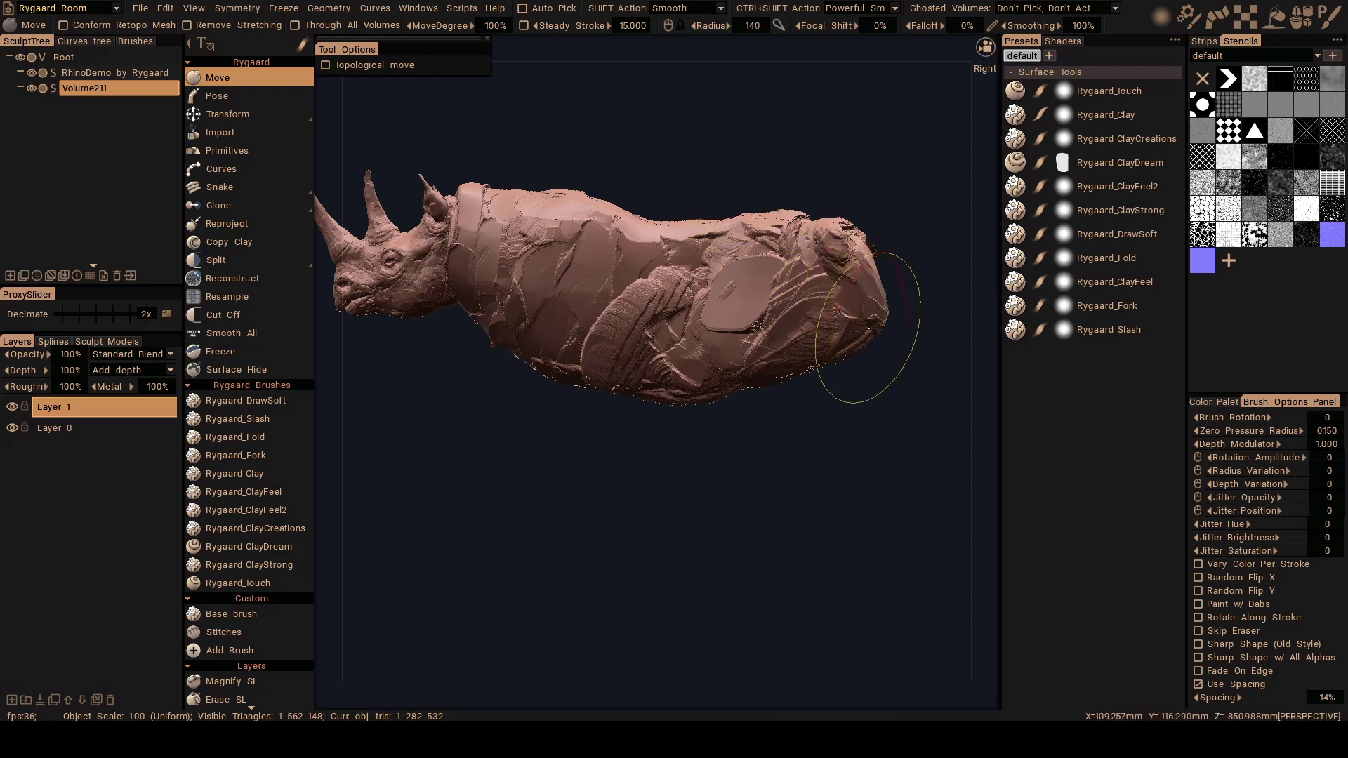
# Push in the rump's lower rear contour with the Move tool at radius 140.
pyautogui.moveTo(876, 319); pyautogui.dragTo(877, 320)
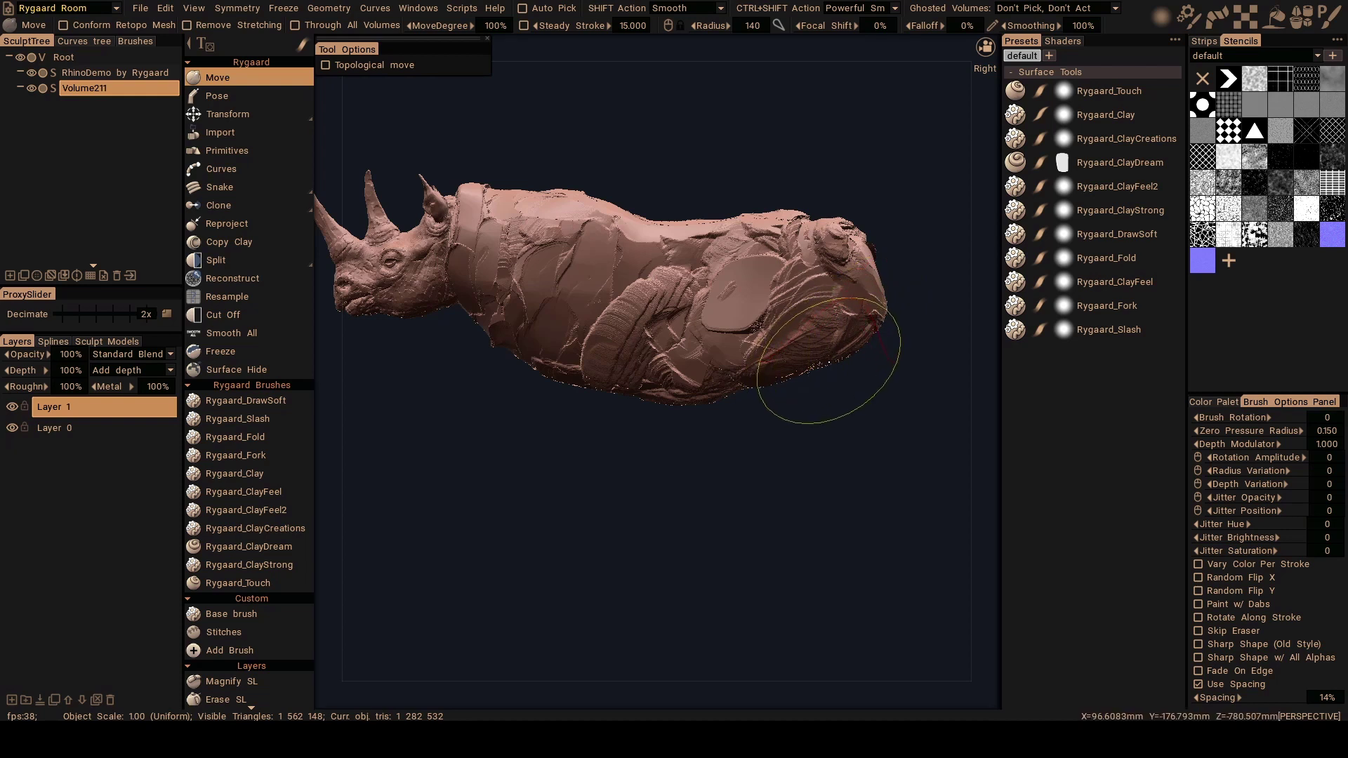
pyautogui.moveTo(829, 363)
pyautogui.mouseDown()
pyautogui.moveTo(854, 335)
pyautogui.moveTo(805, 367)
pyautogui.mouseUp()
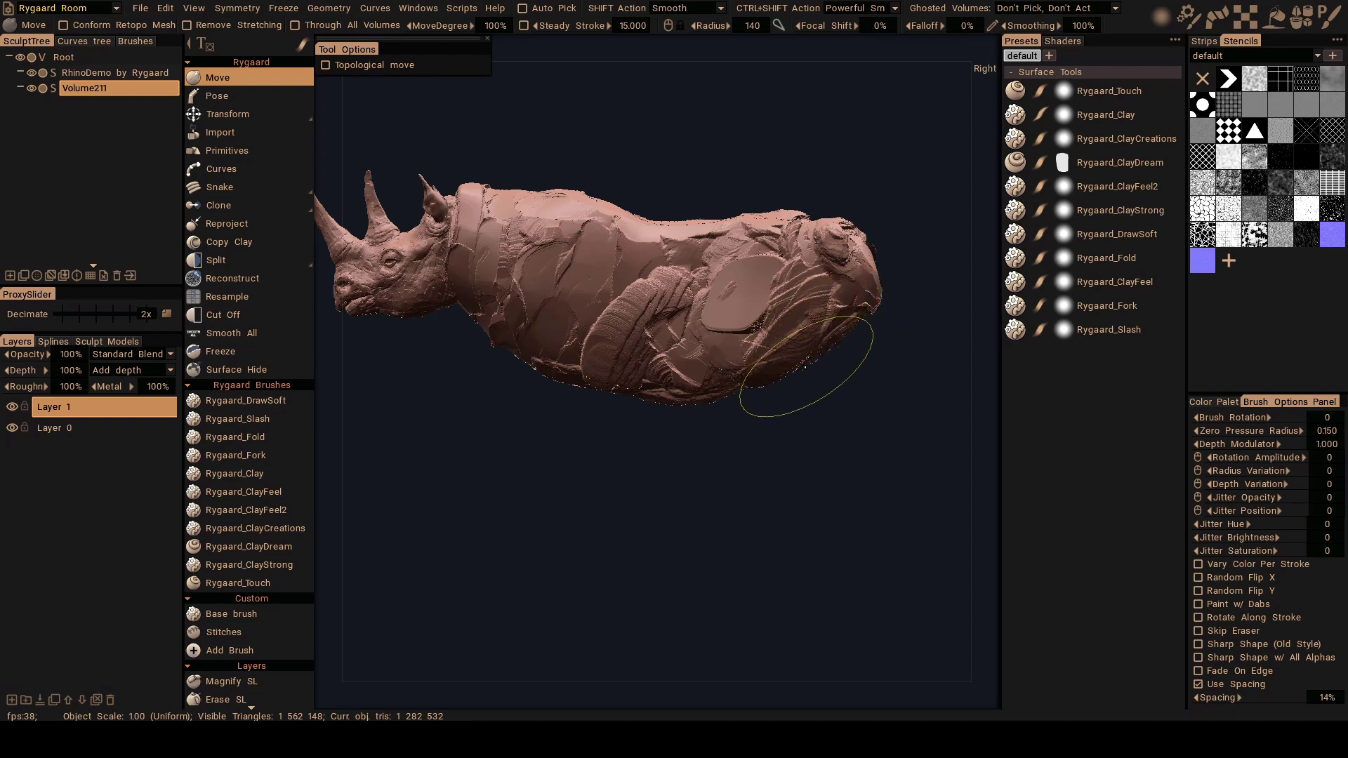
pyautogui.moveTo(845, 261); pyautogui.dragTo(817, 262, button='right')
# Adjust the shape of the hip and upper rump with the Move tool at radii of 123 and 109.
pyautogui.keyDown('alt'); pyautogui.moveTo(842, 263); pyautogui.dragTo(817, 347); pyautogui.keyUp('alt')
pyautogui.moveTo(806, 413)
pyautogui.keyDown('alt'); pyautogui.mouseDown()
pyautogui.moveTo(793, 330)
pyautogui.moveTo(681, 349)
pyautogui.mouseUp(); pyautogui.keyUp('alt')
pyautogui.moveTo(568, 405); pyautogui.dragTo(591, 406, button='right')
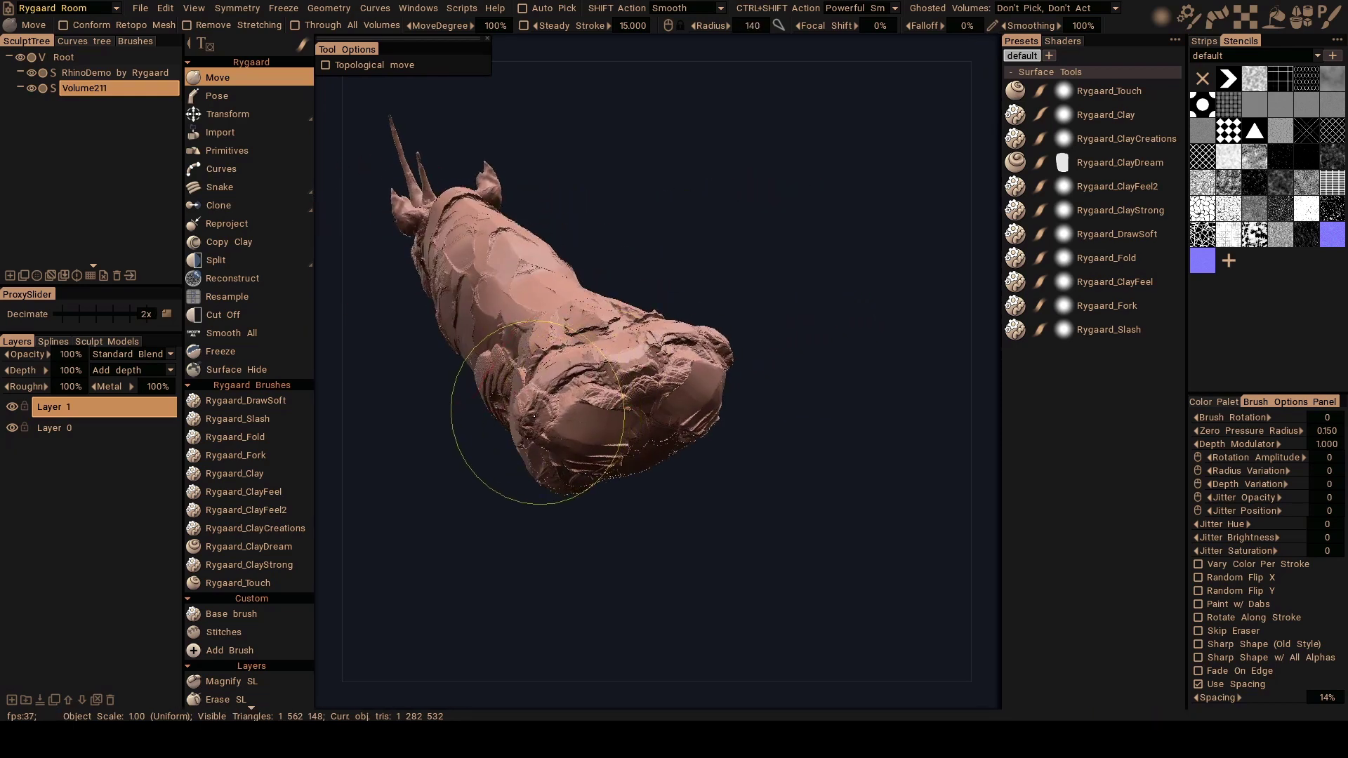
pyautogui.moveTo(592, 405)
pyautogui.keyDown('alt'); pyautogui.mouseDown()
pyautogui.moveTo(691, 313)
pyautogui.moveTo(640, 385)
pyautogui.mouseUp(); pyautogui.keyUp('alt')
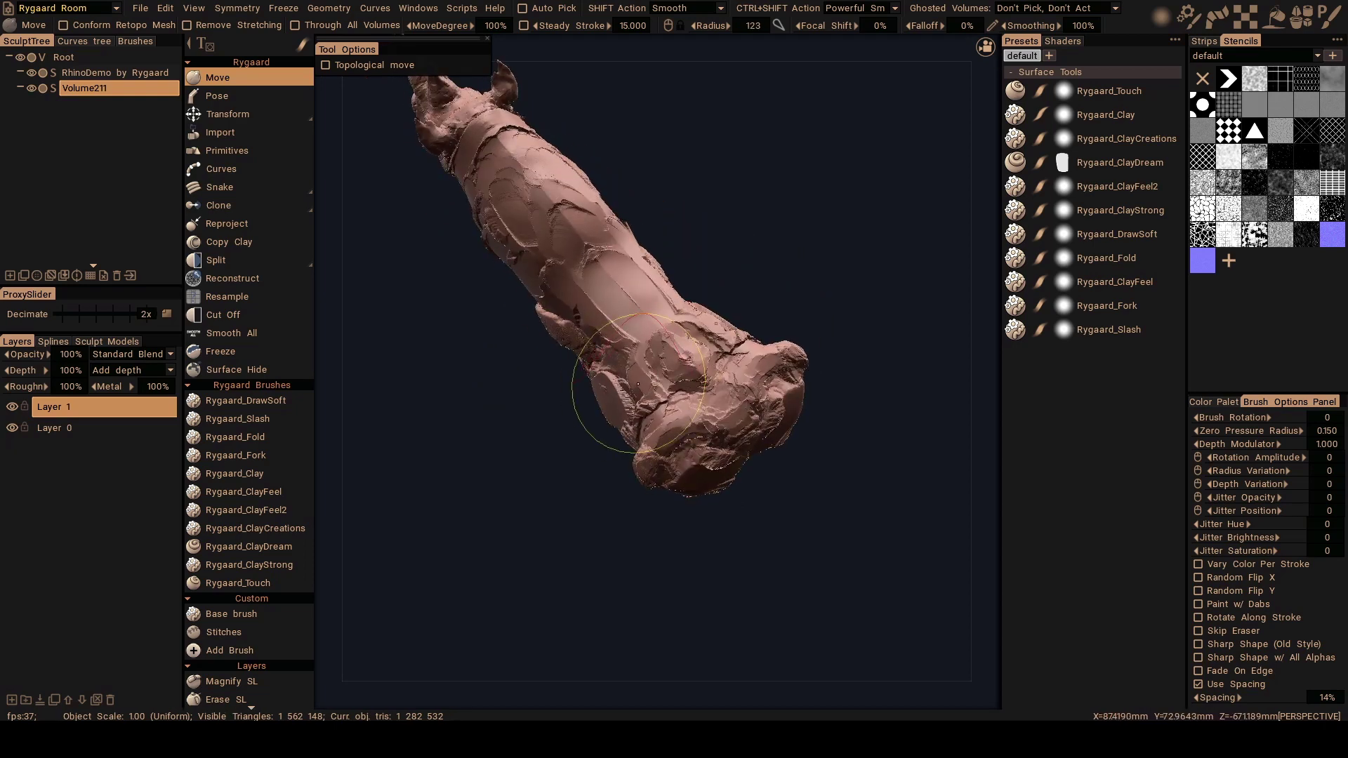
pyautogui.moveTo(641, 384); pyautogui.dragTo(618, 385, button='right')
pyautogui.moveTo(646, 380); pyautogui.dragTo(654, 379)
pyautogui.moveTo(655, 383); pyautogui.dragTo(642, 383, button='right')
pyautogui.moveTo(664, 371)
pyautogui.mouseDown()
pyautogui.moveTo(592, 289)
pyautogui.moveTo(591, 267)
pyautogui.moveTo(566, 254)
pyautogui.moveTo(728, 331)
pyautogui.moveTo(693, 280)
pyautogui.moveTo(689, 306)
pyautogui.moveTo(697, 293)
pyautogui.mouseUp()
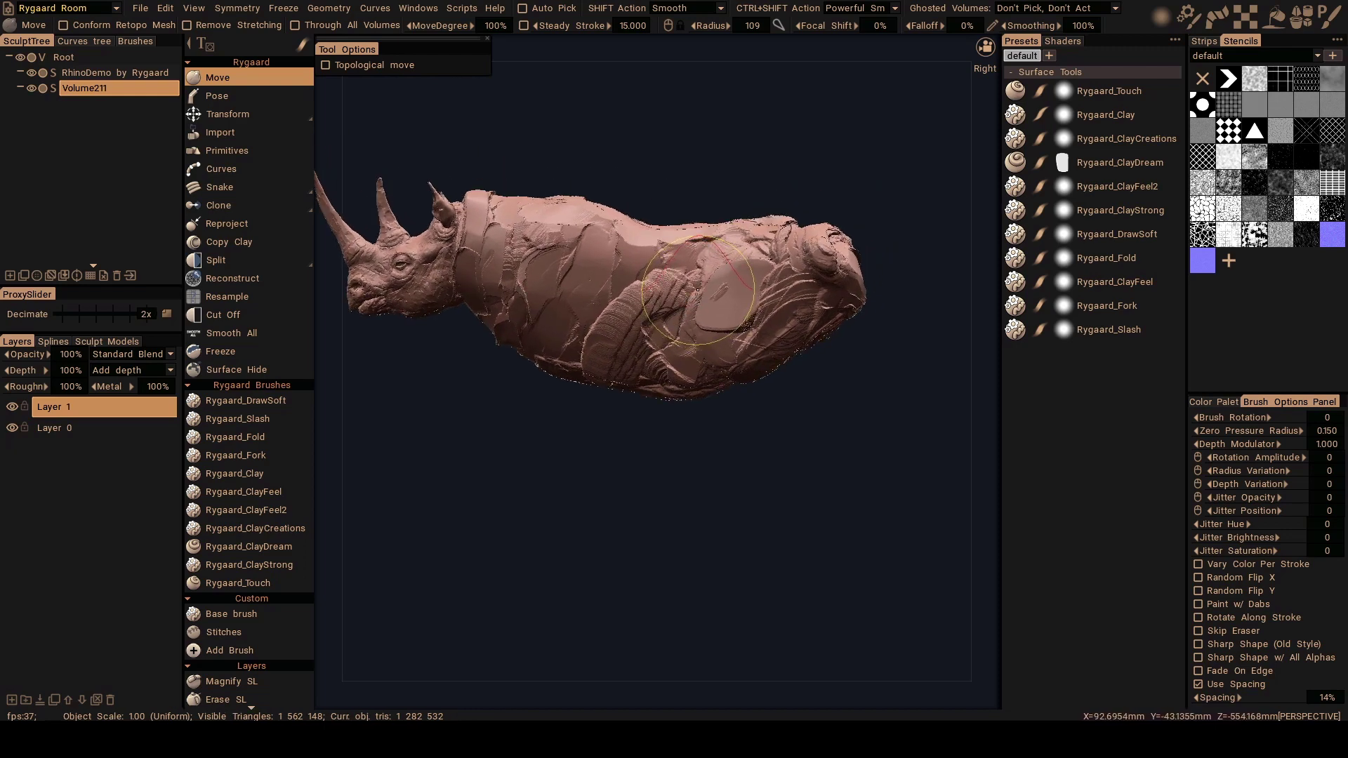
# Resample Volume211 to a lower poly count with Auto close holes enabled and no subdivision before voxelization.
pyautogui.press('Return')
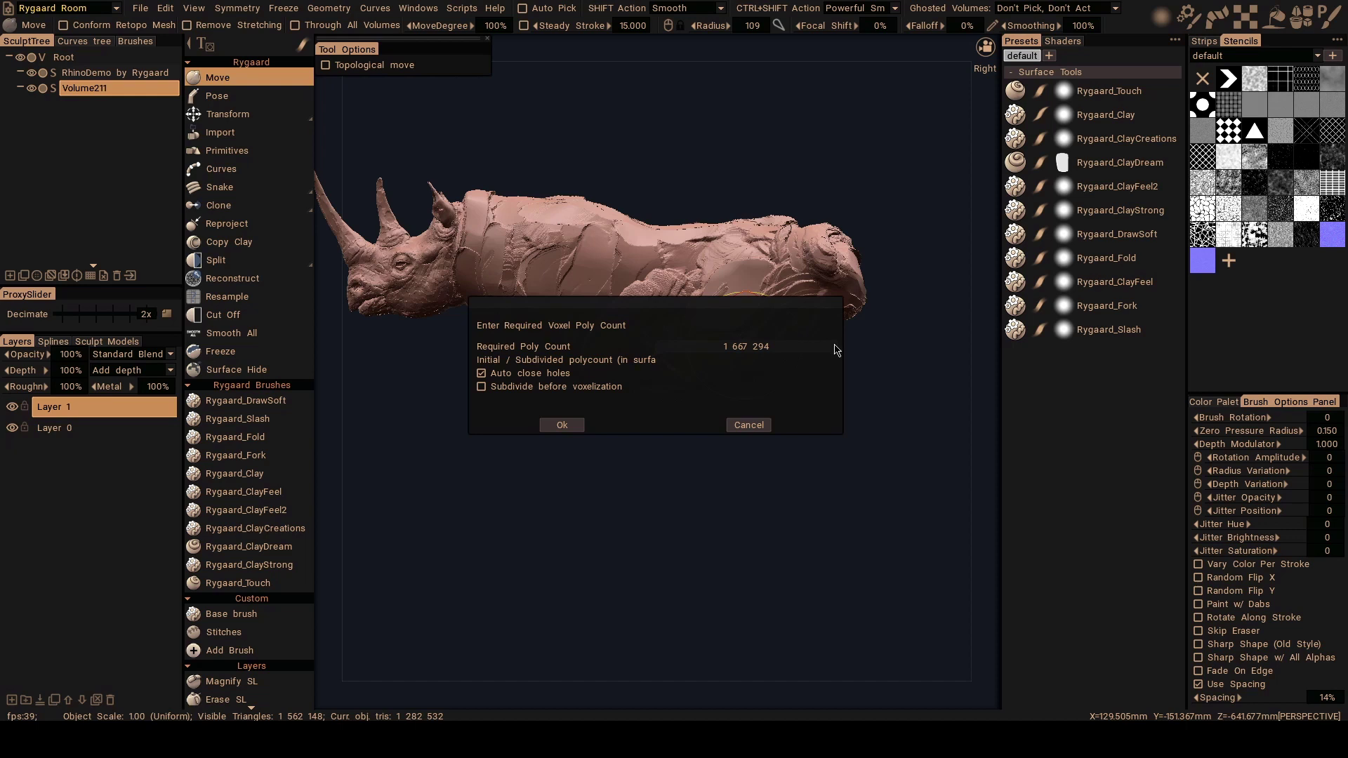
pyautogui.click(564, 426)
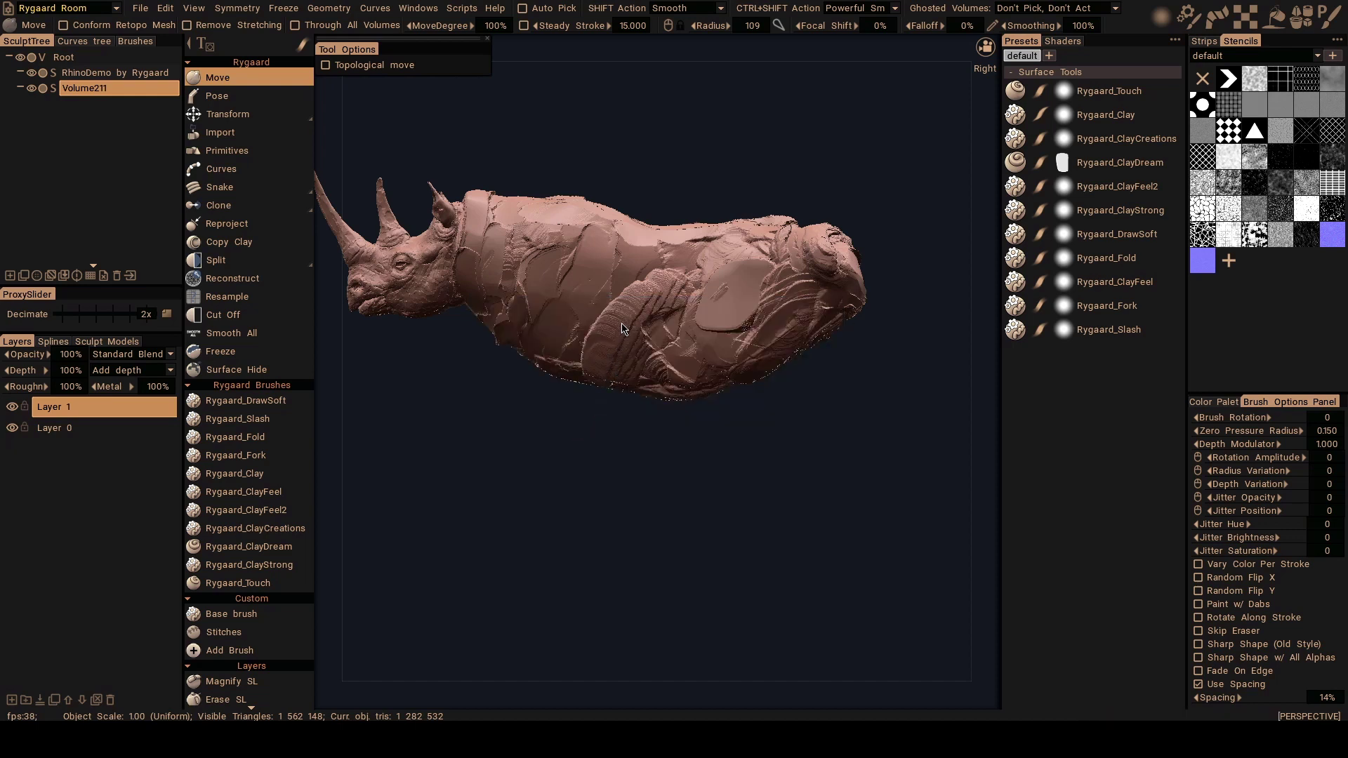
pyautogui.moveTo(625, 322)
pyautogui.keyDown('alt'); pyautogui.mouseDown()
pyautogui.moveTo(633, 347)
pyautogui.moveTo(697, 320)
pyautogui.moveTo(647, 393)
pyautogui.moveTo(692, 343)
pyautogui.mouseUp(); pyautogui.keyUp('alt')
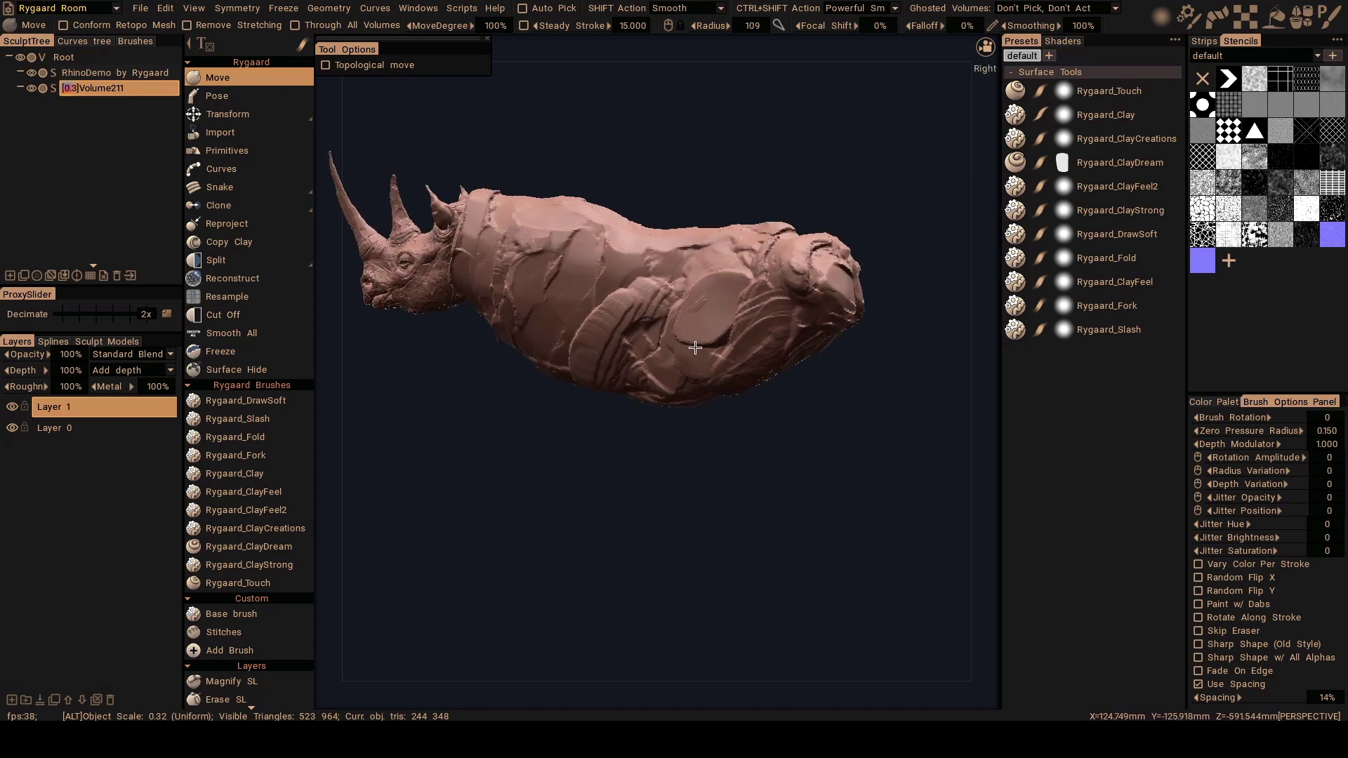
# Nudge the form of the resampled rump with the Move tool at radius 123.
pyautogui.moveTo(753, 259)
pyautogui.keyDown('alt'); pyautogui.mouseDown()
pyautogui.moveTo(750, 300)
pyautogui.moveTo(767, 324)
pyautogui.mouseUp(); pyautogui.keyUp('alt')
pyautogui.moveTo(770, 321); pyautogui.dragTo(781, 324, button='right')
pyautogui.moveTo(781, 333)
pyautogui.mouseDown()
pyautogui.moveTo(765, 364)
pyautogui.moveTo(776, 336)
pyautogui.mouseUp()
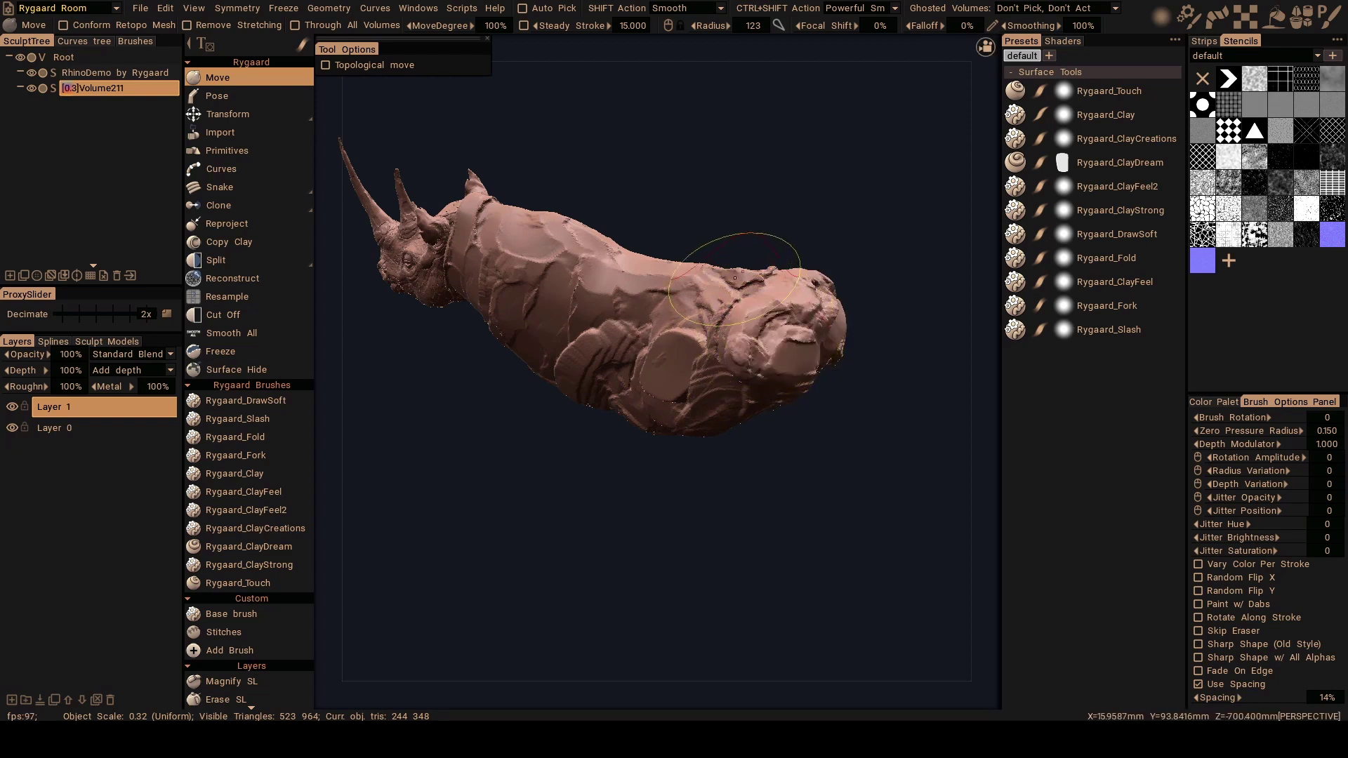
# Rework the top and rear planes of the rump with Rygaard_ClayDream at radius 70.173.
pyautogui.press('2')
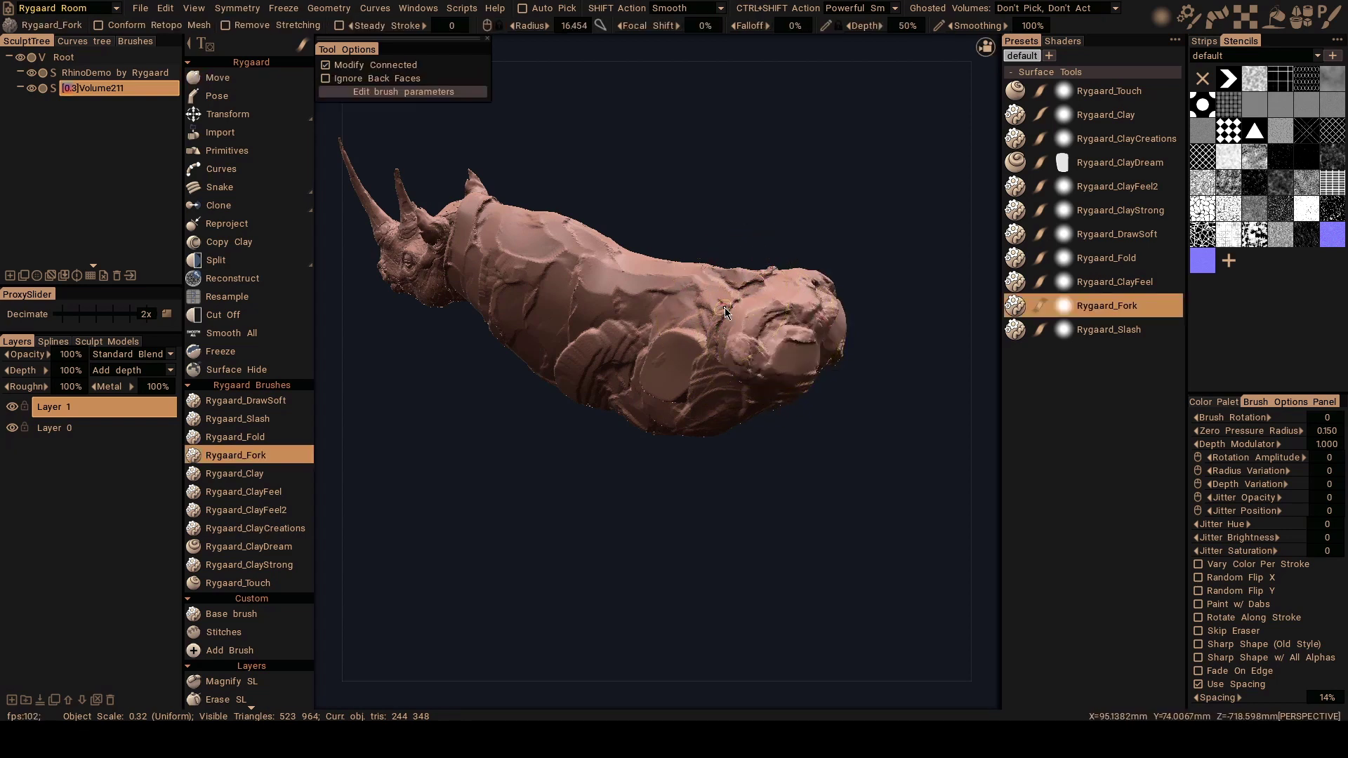
pyautogui.press('1')
pyautogui.moveTo(727, 292)
pyautogui.keyDown('alt'); pyautogui.mouseDown()
pyautogui.moveTo(745, 296)
pyautogui.moveTo(709, 365)
pyautogui.moveTo(700, 356)
pyautogui.moveTo(778, 316)
pyautogui.moveTo(773, 345)
pyautogui.mouseUp(); pyautogui.keyUp('alt')
pyautogui.press(']')
pyautogui.moveTo(754, 333)
pyautogui.keyDown('alt'); pyautogui.mouseDown()
pyautogui.moveTo(769, 279)
pyautogui.moveTo(720, 305)
pyautogui.moveTo(739, 330)
pyautogui.moveTo(676, 349)
pyautogui.moveTo(697, 322)
pyautogui.moveTo(671, 325)
pyautogui.moveTo(672, 349)
pyautogui.moveTo(700, 324)
pyautogui.moveTo(667, 318)
pyautogui.moveTo(707, 363)
pyautogui.moveTo(703, 395)
pyautogui.mouseUp(); pyautogui.keyUp('alt')
pyautogui.press('[')
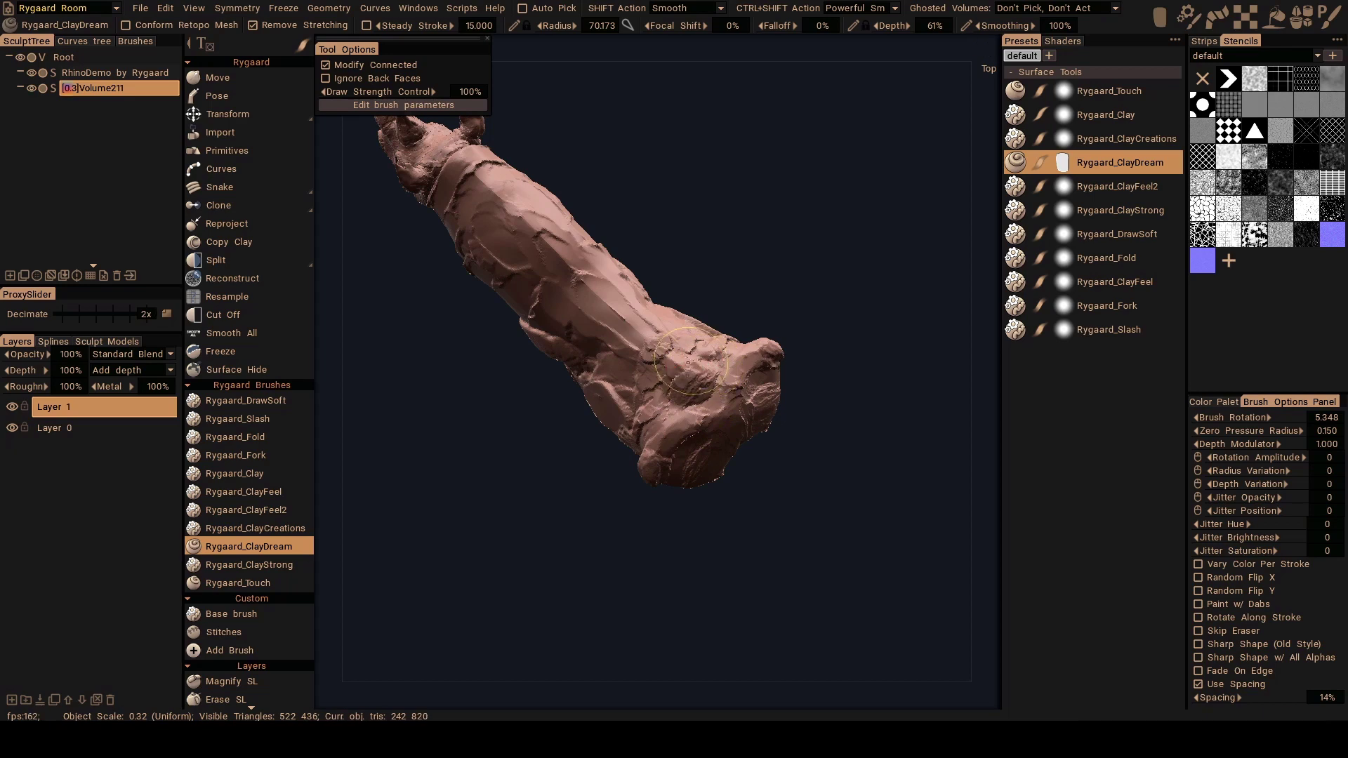
pyautogui.moveTo(670, 344)
pyautogui.keyDown('alt'); pyautogui.mouseDown()
pyautogui.moveTo(698, 263)
pyautogui.moveTo(726, 279)
pyautogui.moveTo(705, 318)
pyautogui.moveTo(675, 315)
pyautogui.moveTo(690, 333)
pyautogui.moveTo(663, 331)
pyautogui.moveTo(676, 383)
pyautogui.moveTo(716, 295)
pyautogui.moveTo(720, 330)
pyautogui.moveTo(696, 324)
pyautogui.moveTo(717, 357)
pyautogui.moveTo(699, 320)
pyautogui.moveTo(731, 334)
pyautogui.moveTo(692, 335)
pyautogui.mouseUp(); pyautogui.keyUp('alt')
pyautogui.moveTo(692, 336)
pyautogui.keyDown('alt'); pyautogui.mouseDown()
pyautogui.moveTo(727, 326)
pyautogui.moveTo(702, 344)
pyautogui.mouseUp(); pyautogui.keyUp('alt')
pyautogui.moveTo(702, 344)
pyautogui.keyDown('alt'); pyautogui.mouseDown()
pyautogui.moveTo(727, 302)
pyautogui.moveTo(678, 309)
pyautogui.mouseUp(); pyautogui.keyUp('alt')
pyautogui.moveTo(677, 309)
pyautogui.keyDown('alt'); pyautogui.mouseDown()
pyautogui.moveTo(655, 280)
pyautogui.moveTo(719, 322)
pyautogui.moveTo(696, 361)
pyautogui.moveTo(777, 371)
pyautogui.moveTo(728, 315)
pyautogui.moveTo(781, 308)
pyautogui.moveTo(685, 366)
pyautogui.moveTo(715, 321)
pyautogui.moveTo(731, 410)
pyautogui.moveTo(785, 321)
pyautogui.moveTo(689, 360)
pyautogui.moveTo(712, 379)
pyautogui.moveTo(691, 377)
pyautogui.mouseUp(); pyautogui.keyUp('alt')
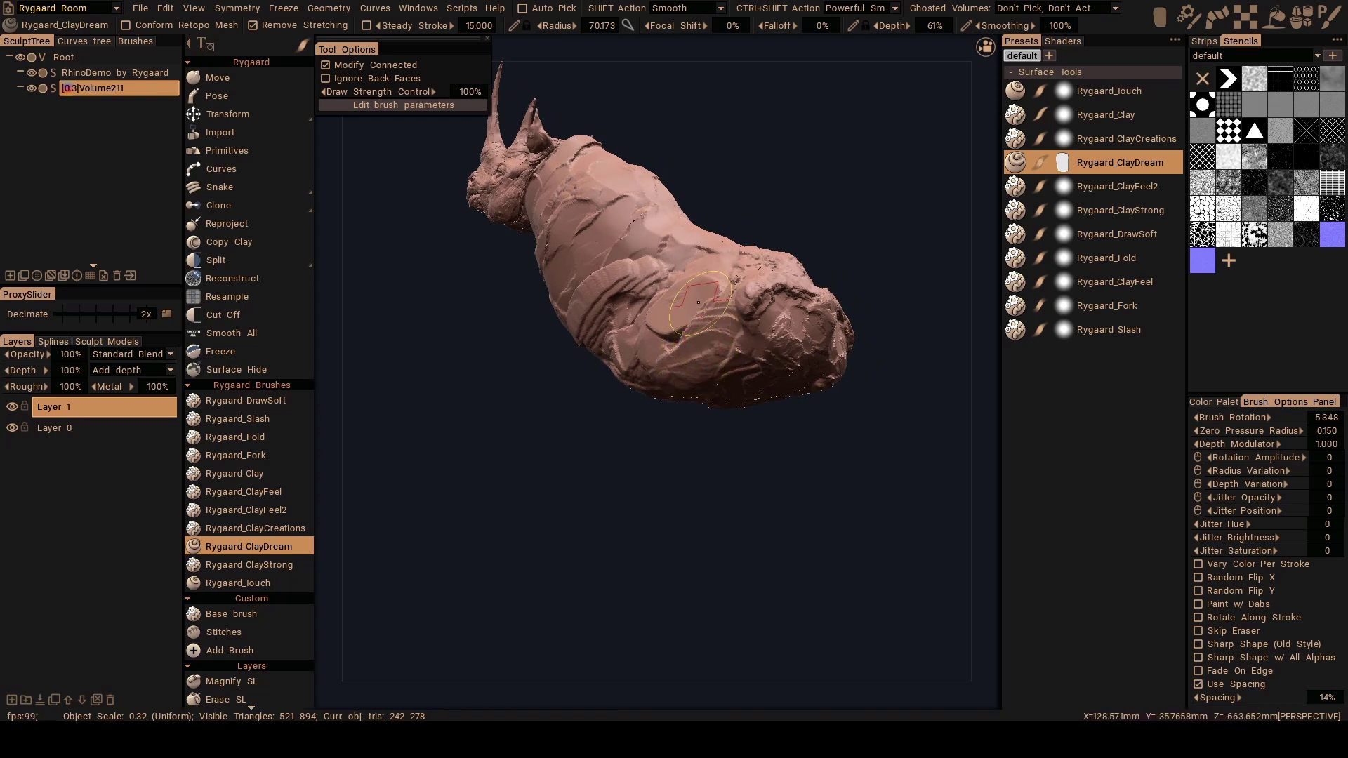
# Sculpt over the flat oval plane on the hip and the flank below it with Rygaard_ClayDream at radius 70.173.
pyautogui.moveTo(692, 297)
pyautogui.mouseDown()
pyautogui.moveTo(695, 369)
pyautogui.moveTo(747, 351)
pyautogui.mouseUp()
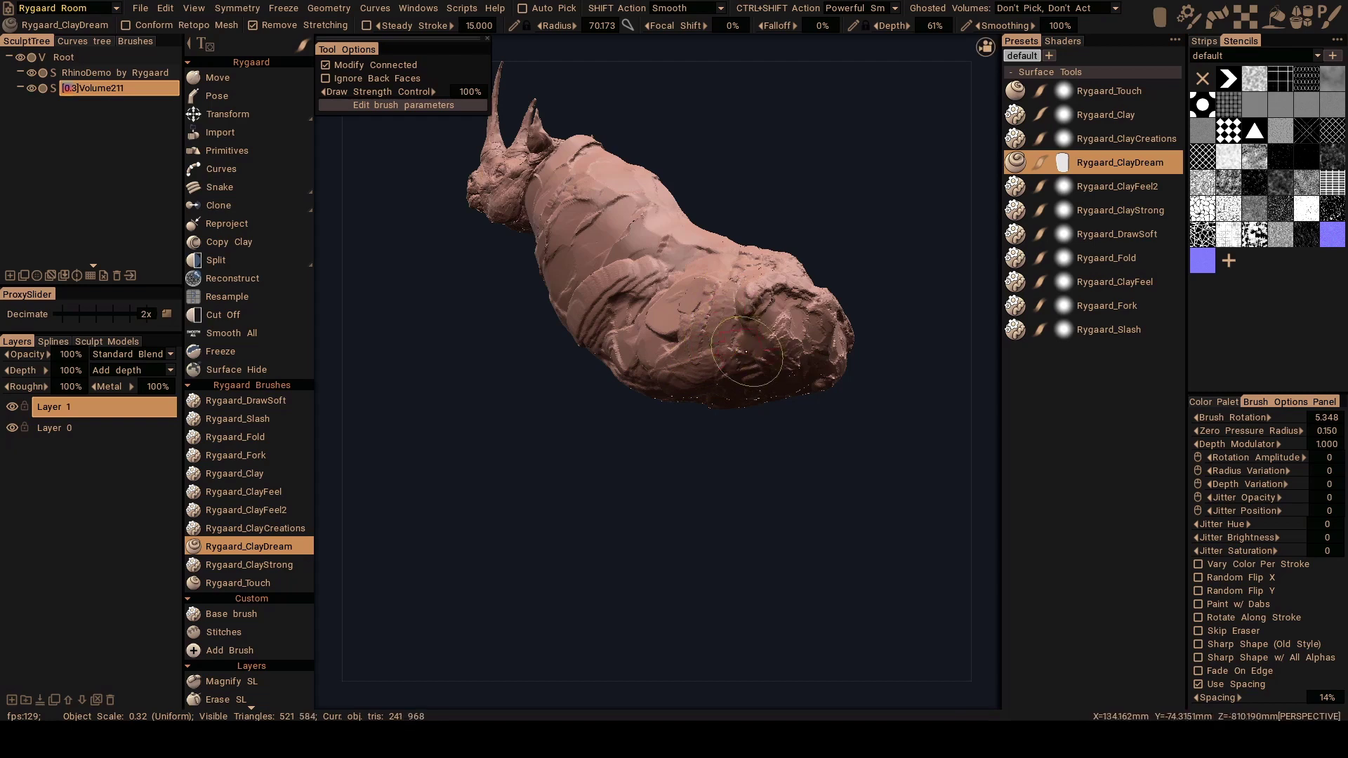
pyautogui.moveTo(690, 307); pyautogui.dragTo(658, 369)
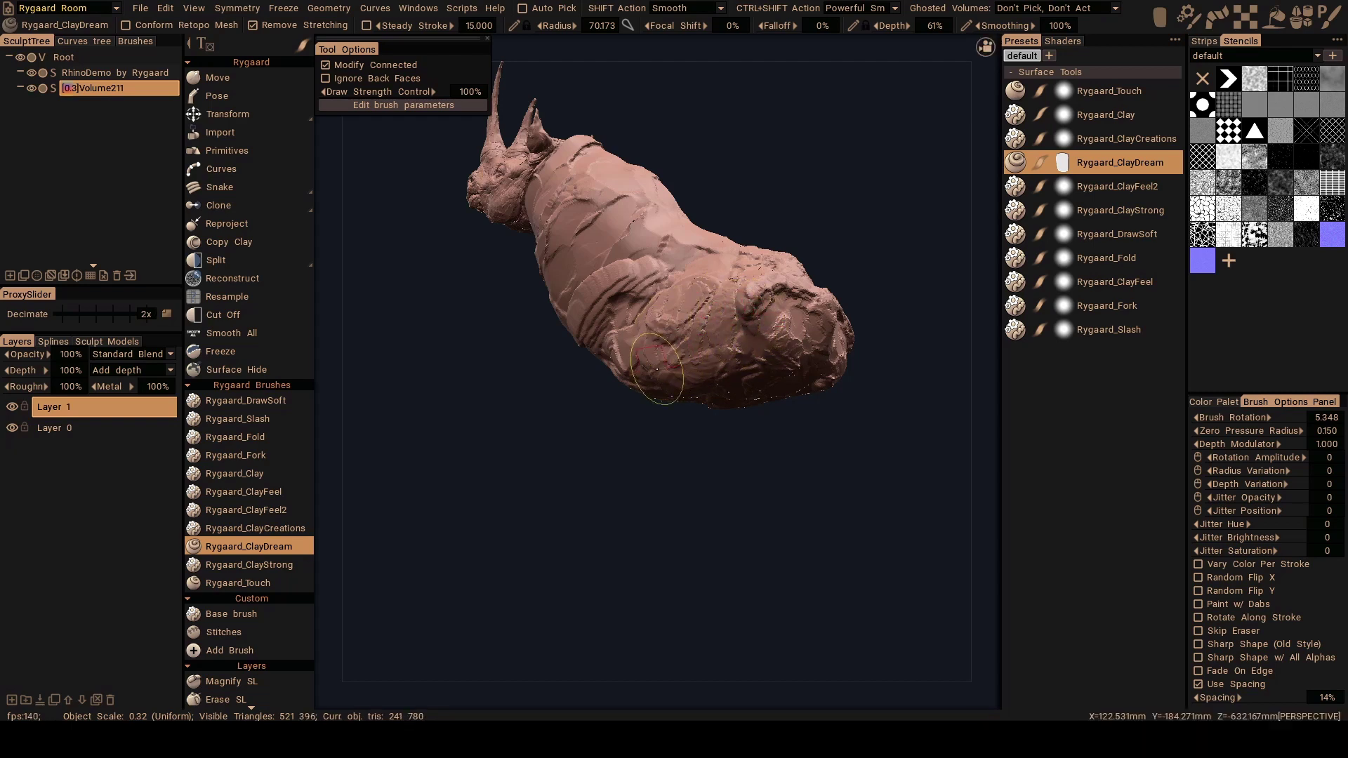
pyautogui.press('alt')
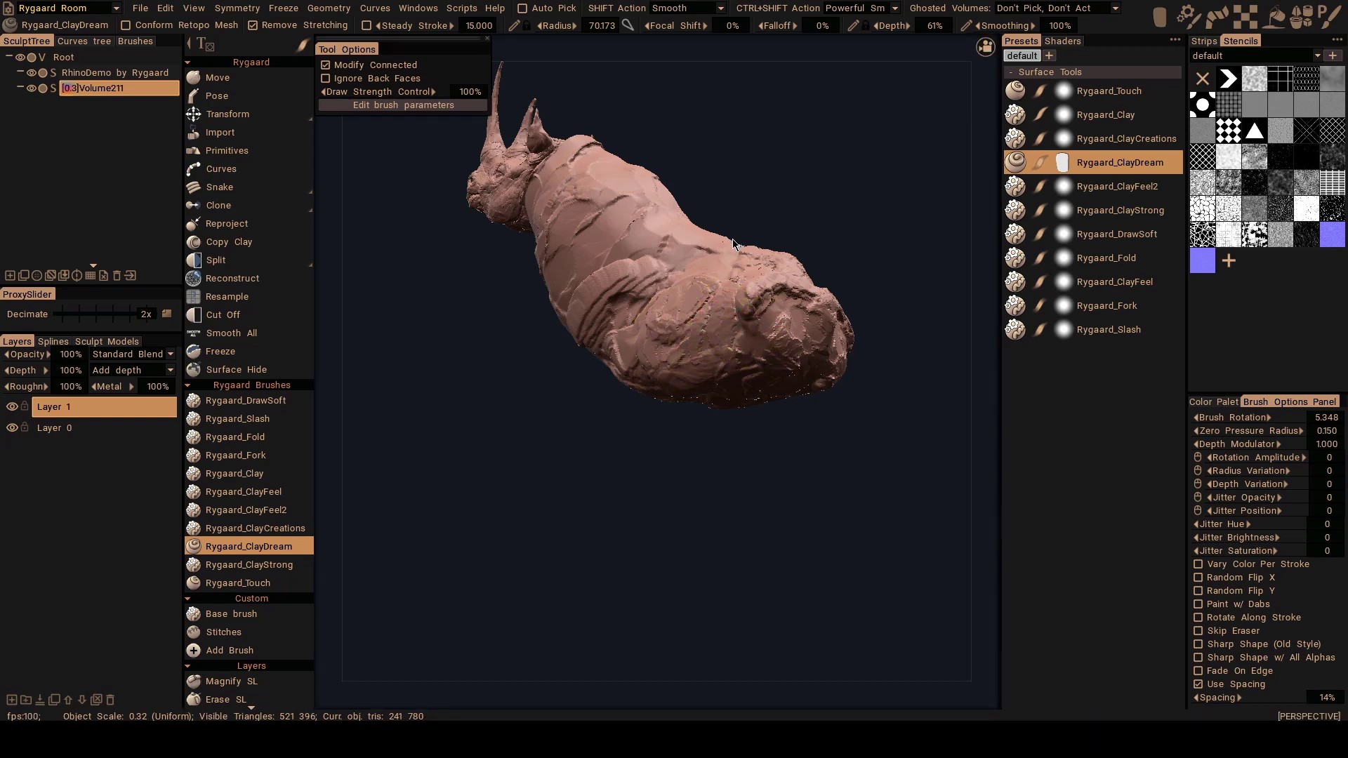
# Build up the flank over the ridged folds with Rygaard_ClayDream, ending at radius 79.755.
pyautogui.moveTo(696, 307)
pyautogui.keyDown('alt'); pyautogui.mouseDown()
pyautogui.moveTo(631, 302)
pyautogui.moveTo(712, 285)
pyautogui.moveTo(708, 312)
pyautogui.moveTo(672, 342)
pyautogui.moveTo(684, 289)
pyautogui.mouseUp(); pyautogui.keyUp('alt')
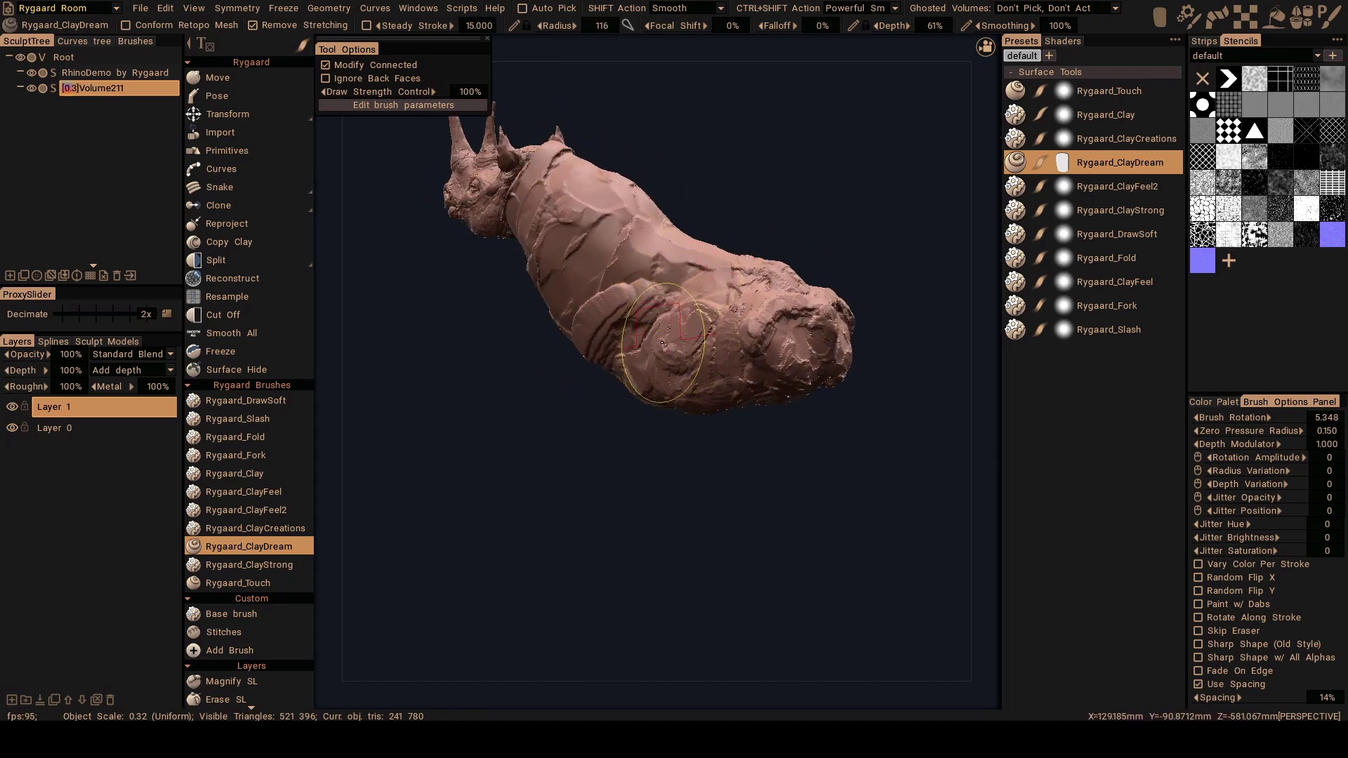
pyautogui.keyDown('alt'); pyautogui.moveTo(663, 343); pyautogui.dragTo(710, 288); pyautogui.keyUp('alt')
pyautogui.keyDown('alt'); pyautogui.moveTo(710, 284); pyautogui.dragTo(654, 322, button='middle'); pyautogui.keyUp('alt')
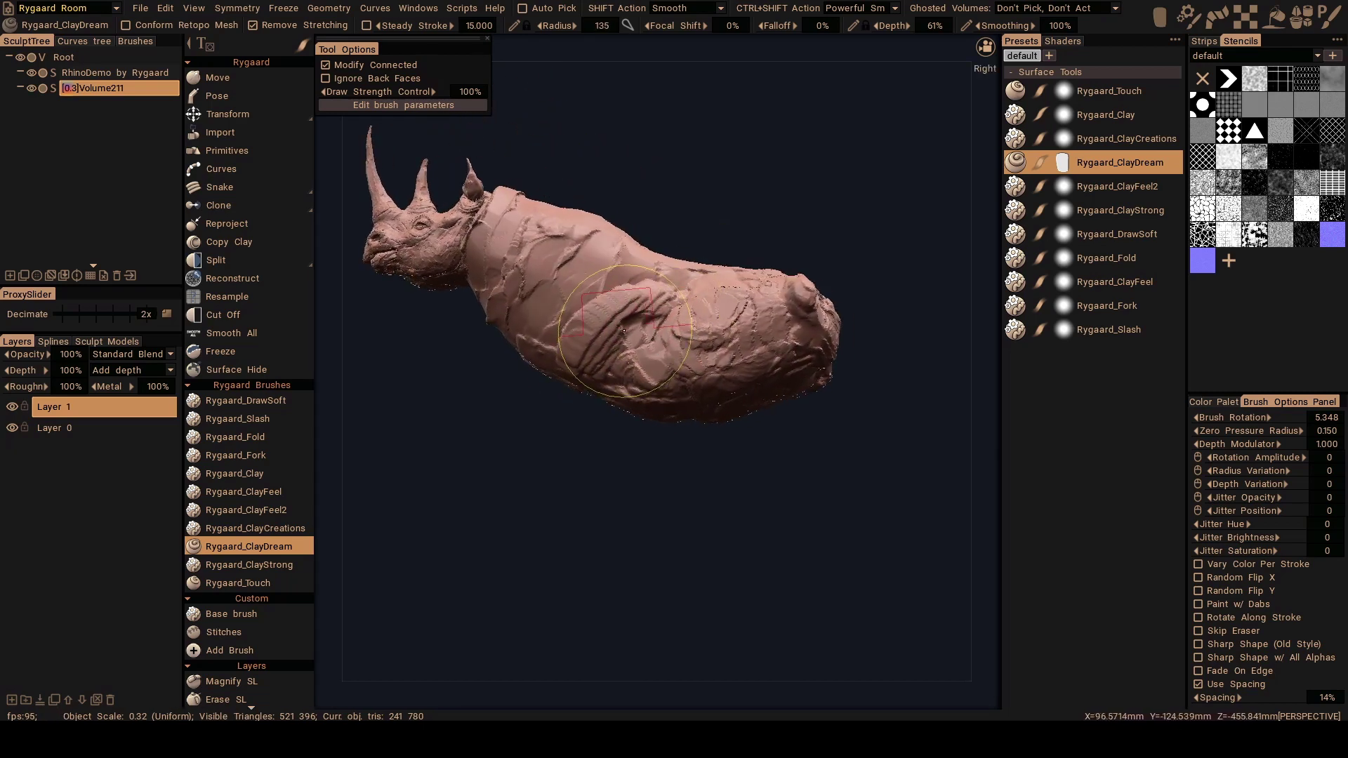
pyautogui.moveTo(625, 331); pyautogui.dragTo(644, 331, button='right')
pyautogui.moveTo(658, 316)
pyautogui.mouseDown()
pyautogui.moveTo(642, 310)
pyautogui.moveTo(659, 362)
pyautogui.moveTo(581, 327)
pyautogui.mouseUp()
pyautogui.moveTo(576, 321); pyautogui.dragTo(564, 321, button='right')
pyautogui.moveTo(590, 327)
pyautogui.keyDown('alt'); pyautogui.mouseDown()
pyautogui.moveTo(527, 376)
pyautogui.moveTo(581, 329)
pyautogui.moveTo(617, 446)
pyautogui.moveTo(557, 431)
pyautogui.moveTo(598, 306)
pyautogui.moveTo(609, 415)
pyautogui.moveTo(604, 395)
pyautogui.mouseUp(); pyautogui.keyUp('alt')
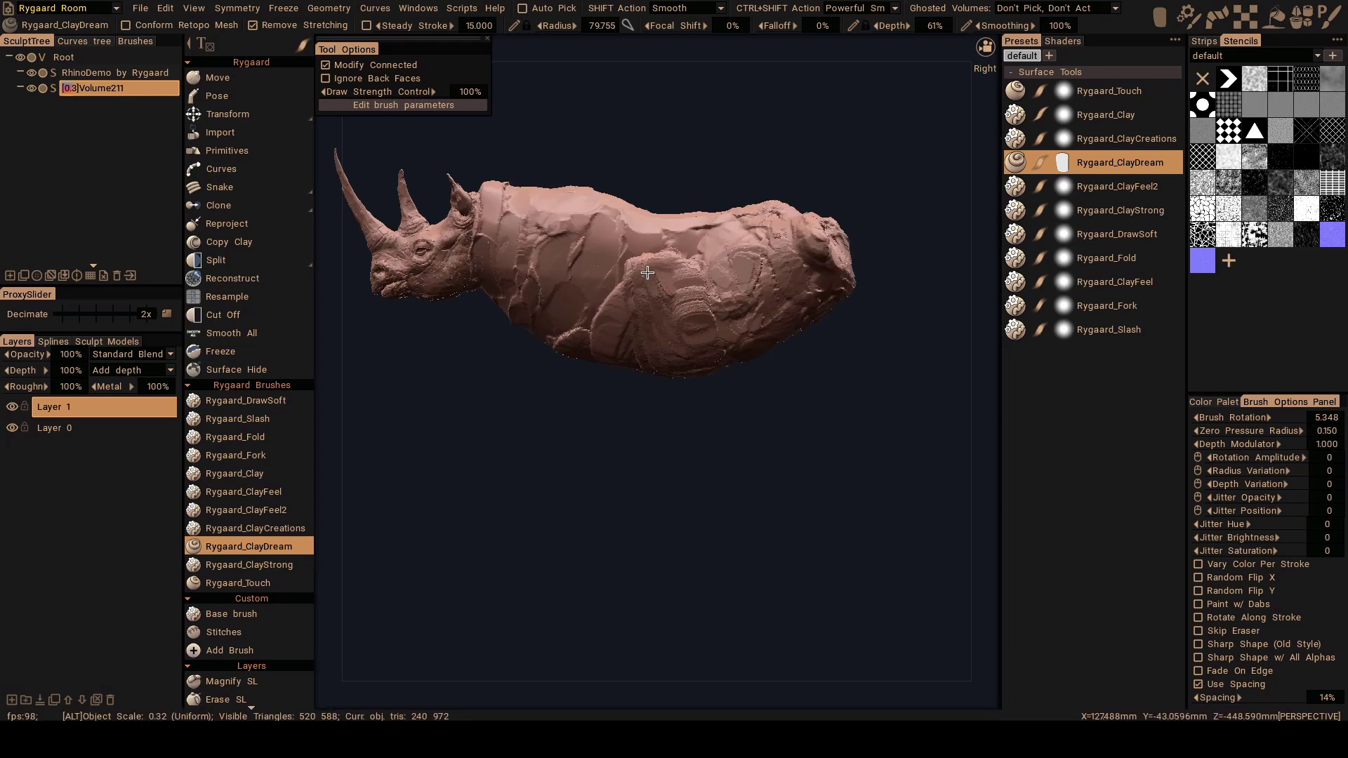
pyautogui.moveTo(643, 278)
pyautogui.keyDown('alt'); pyautogui.mouseDown()
pyautogui.moveTo(660, 285)
pyautogui.moveTo(676, 270)
pyautogui.moveTo(665, 260)
pyautogui.moveTo(678, 258)
pyautogui.mouseUp(); pyautogui.keyUp('alt')
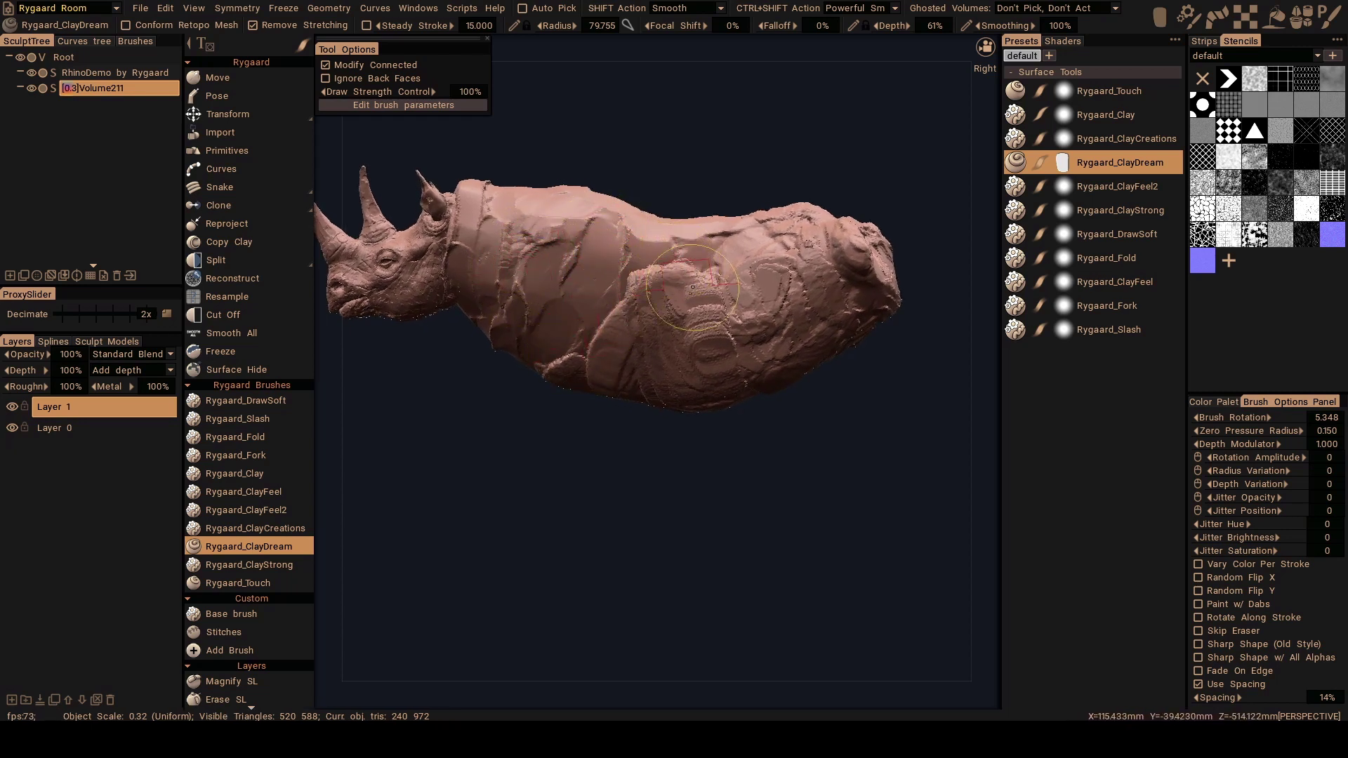
# Carve grooves and planes across the neck and shoulder with inverted Rygaard_ClayDream strokes at radius 79.755.
pyautogui.keyDown('ctrl'); pyautogui.moveTo(544, 270); pyautogui.dragTo(520, 247); pyautogui.keyUp('ctrl')
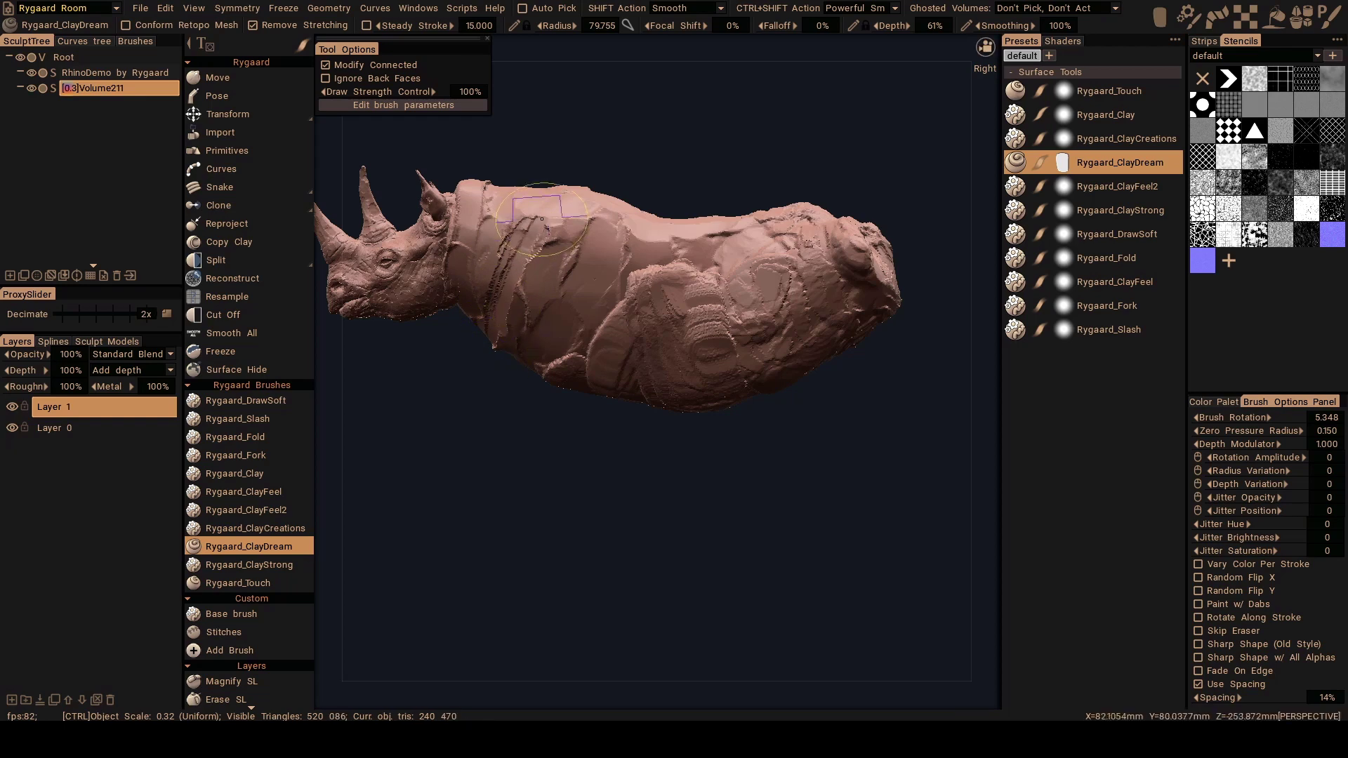
pyautogui.moveTo(566, 230)
pyautogui.keyDown('ctrl'); pyautogui.mouseDown()
pyautogui.moveTo(615, 367)
pyautogui.moveTo(614, 355)
pyautogui.moveTo(610, 345)
pyautogui.moveTo(603, 367)
pyautogui.mouseUp(); pyautogui.keyUp('ctrl')
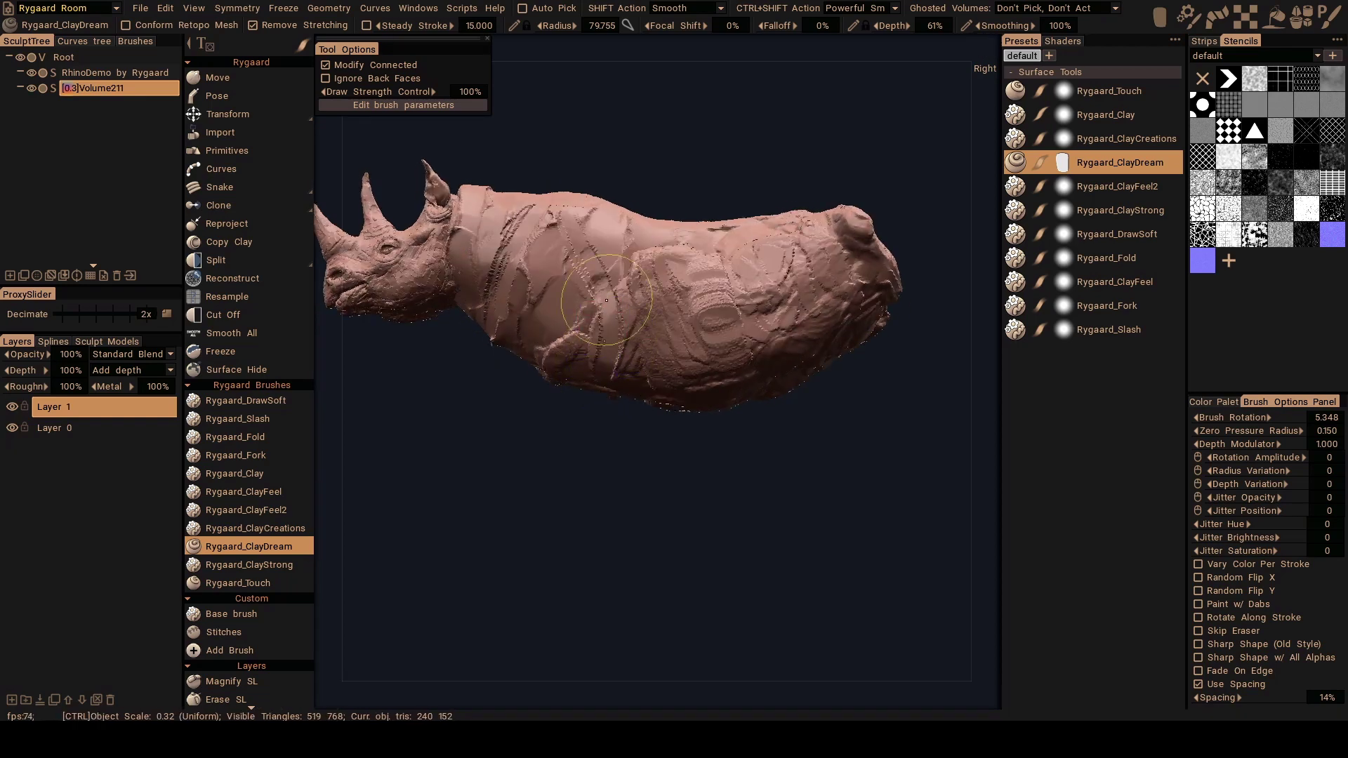
pyautogui.moveTo(606, 287)
pyautogui.keyDown('alt'); pyautogui.mouseDown()
pyautogui.moveTo(566, 292)
pyautogui.moveTo(602, 287)
pyautogui.moveTo(568, 279)
pyautogui.moveTo(584, 302)
pyautogui.mouseUp(); pyautogui.keyUp('alt')
pyautogui.moveTo(555, 225)
pyautogui.keyDown('ctrl'); pyautogui.mouseDown()
pyautogui.moveTo(572, 273)
pyautogui.moveTo(520, 254)
pyautogui.moveTo(552, 230)
pyautogui.moveTo(538, 249)
pyautogui.moveTo(553, 232)
pyautogui.moveTo(554, 294)
pyautogui.moveTo(551, 275)
pyautogui.mouseUp(); pyautogui.keyUp('ctrl')
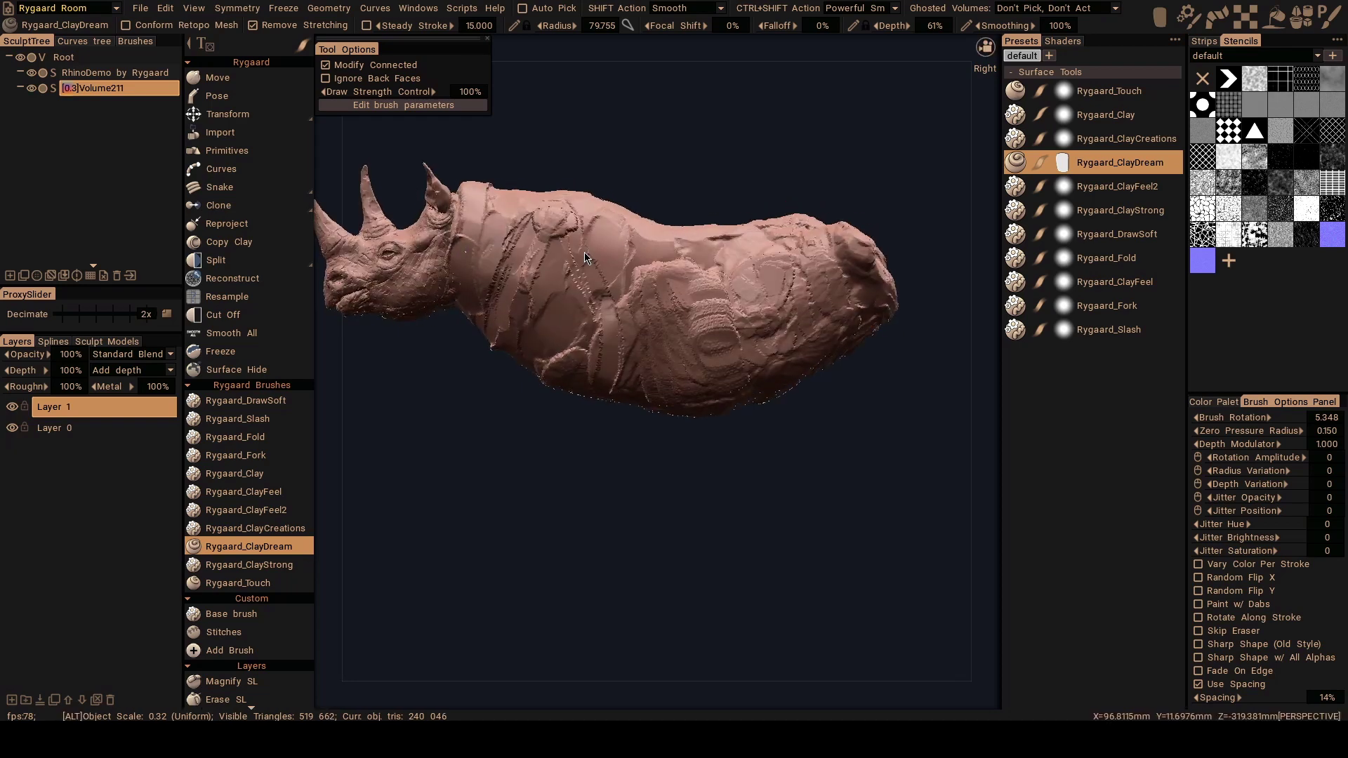
# Shape the lower chest and front flank with Rygaard_ClayDream at radii of 113 and 82.184.
pyautogui.moveTo(521, 333)
pyautogui.mouseDown()
pyautogui.moveTo(535, 348)
pyautogui.moveTo(548, 292)
pyautogui.moveTo(536, 294)
pyautogui.moveTo(537, 342)
pyautogui.moveTo(549, 364)
pyautogui.mouseUp()
pyautogui.moveTo(543, 409)
pyautogui.keyDown('alt'); pyautogui.mouseDown()
pyautogui.moveTo(566, 360)
pyautogui.moveTo(548, 310)
pyautogui.moveTo(541, 325)
pyautogui.moveTo(569, 360)
pyautogui.mouseUp(); pyautogui.keyUp('alt')
pyautogui.moveTo(572, 380)
pyautogui.keyDown('alt'); pyautogui.mouseDown()
pyautogui.moveTo(614, 416)
pyautogui.moveTo(615, 441)
pyautogui.moveTo(592, 396)
pyautogui.mouseUp(); pyautogui.keyUp('alt')
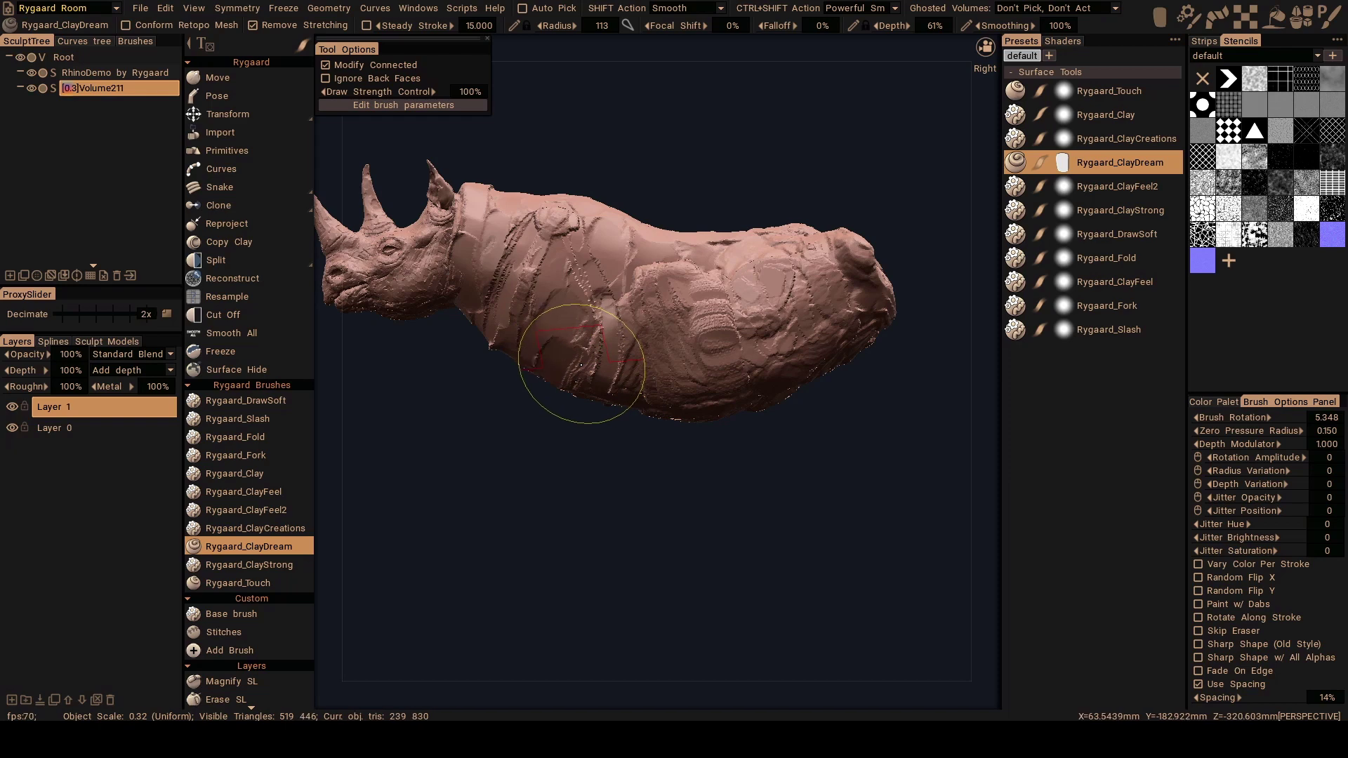
pyautogui.moveTo(577, 370)
pyautogui.keyDown('alt'); pyautogui.mouseDown()
pyautogui.moveTo(566, 376)
pyautogui.moveTo(580, 396)
pyautogui.moveTo(588, 358)
pyautogui.moveTo(629, 322)
pyautogui.moveTo(598, 346)
pyautogui.moveTo(612, 323)
pyautogui.moveTo(611, 369)
pyautogui.moveTo(634, 335)
pyautogui.moveTo(608, 375)
pyautogui.moveTo(624, 339)
pyautogui.moveTo(624, 406)
pyautogui.moveTo(636, 302)
pyautogui.moveTo(650, 313)
pyautogui.mouseUp(); pyautogui.keyUp('alt')
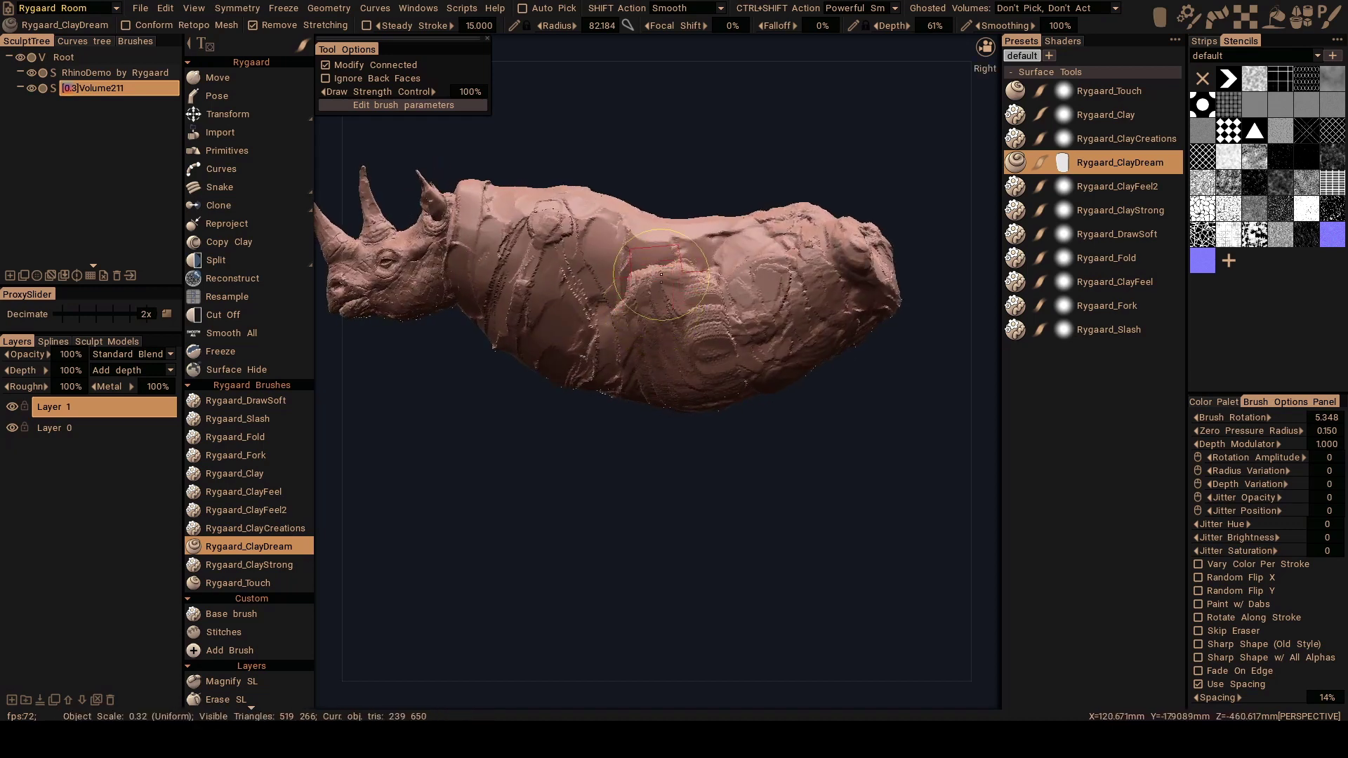
# Reshape the rump's rear, the back contour and the rear underside with the Move tool at radii of 179, 131 and 123.
pyautogui.press('m')
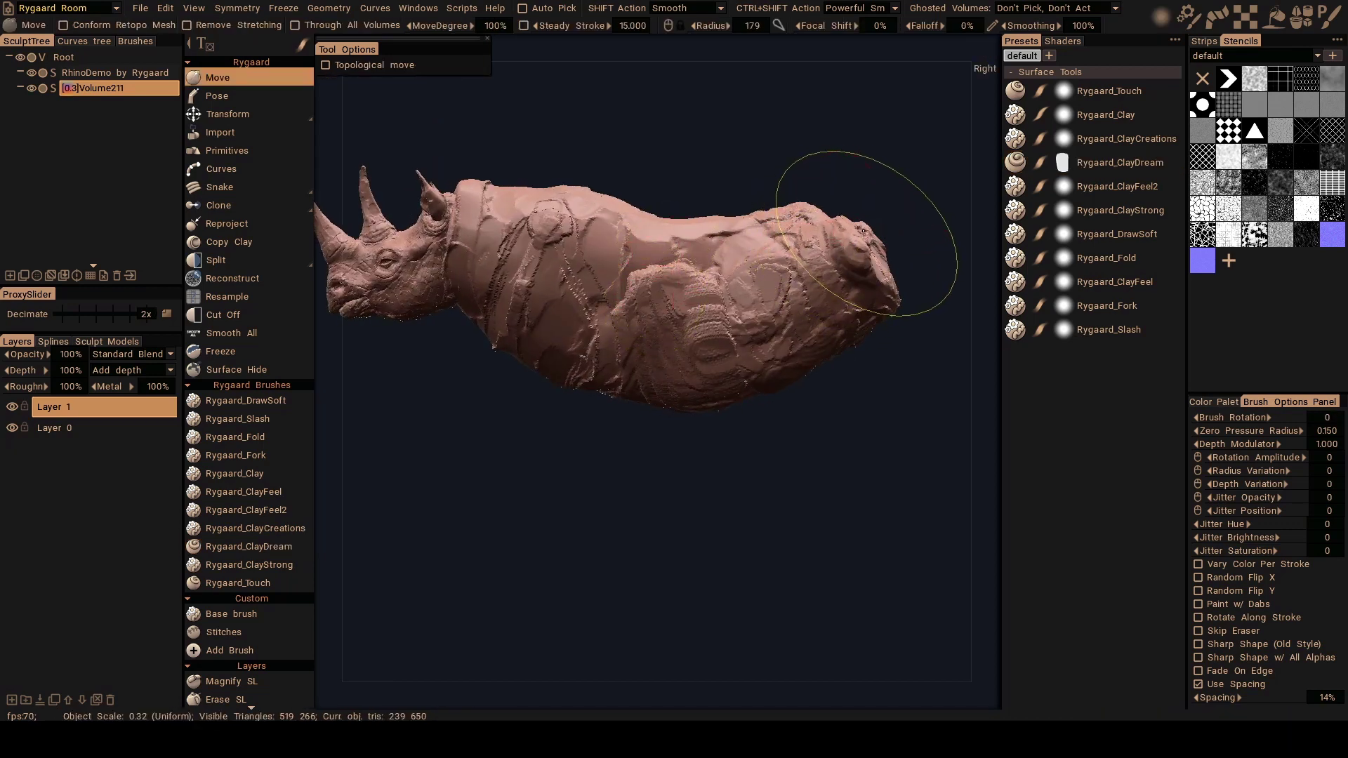
pyautogui.moveTo(864, 231)
pyautogui.mouseDown()
pyautogui.moveTo(843, 228)
pyautogui.moveTo(834, 254)
pyautogui.mouseUp()
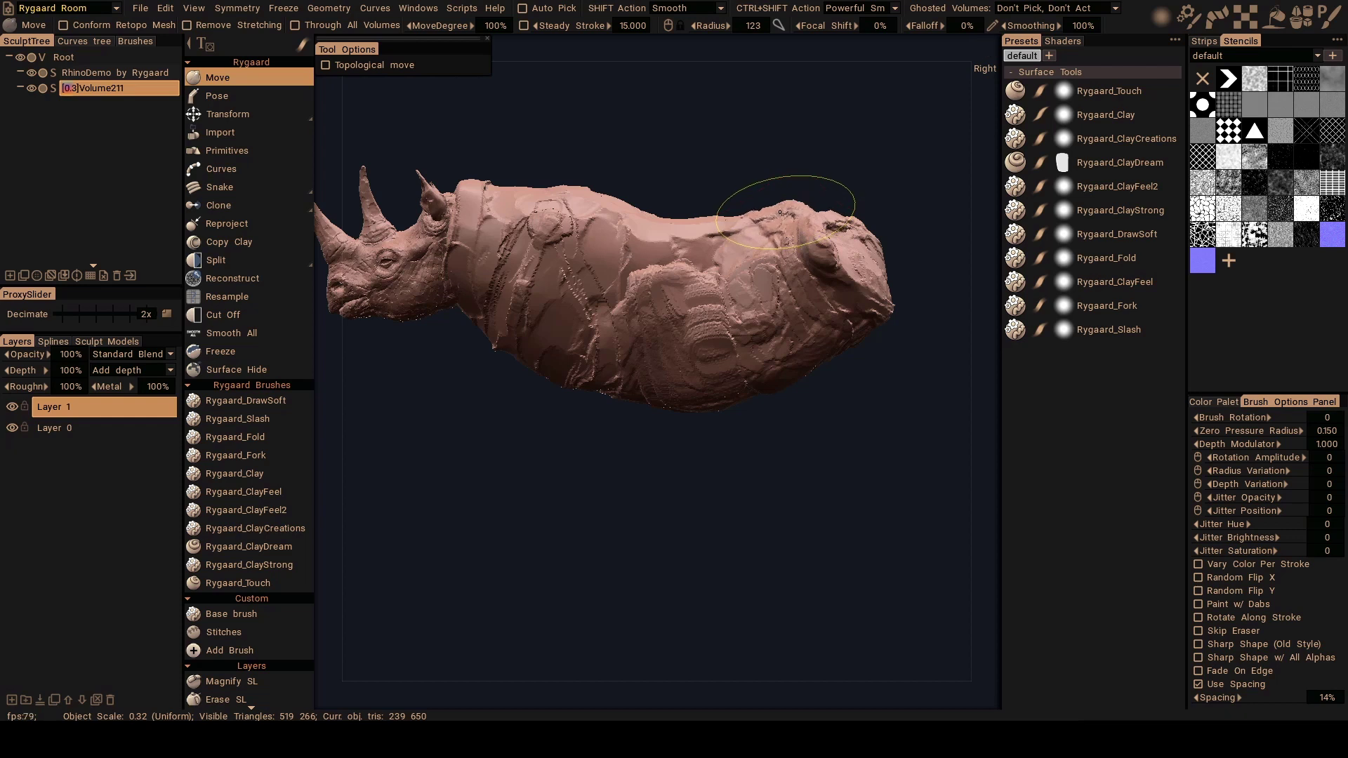
pyautogui.moveTo(777, 215); pyautogui.dragTo(695, 225)
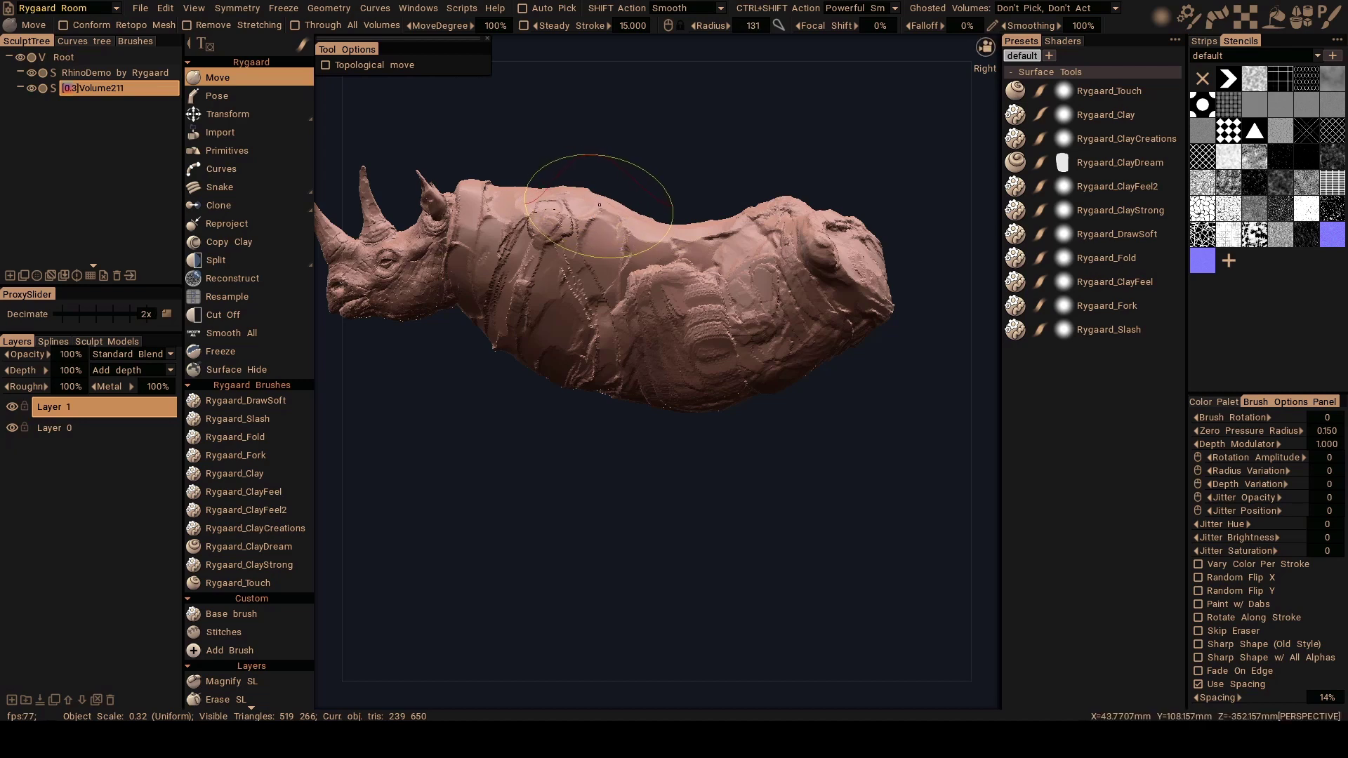
pyautogui.moveTo(712, 409)
pyautogui.mouseDown(button='right')
pyautogui.moveTo(740, 409)
pyautogui.moveTo(764, 379)
pyautogui.mouseUp(button='right')
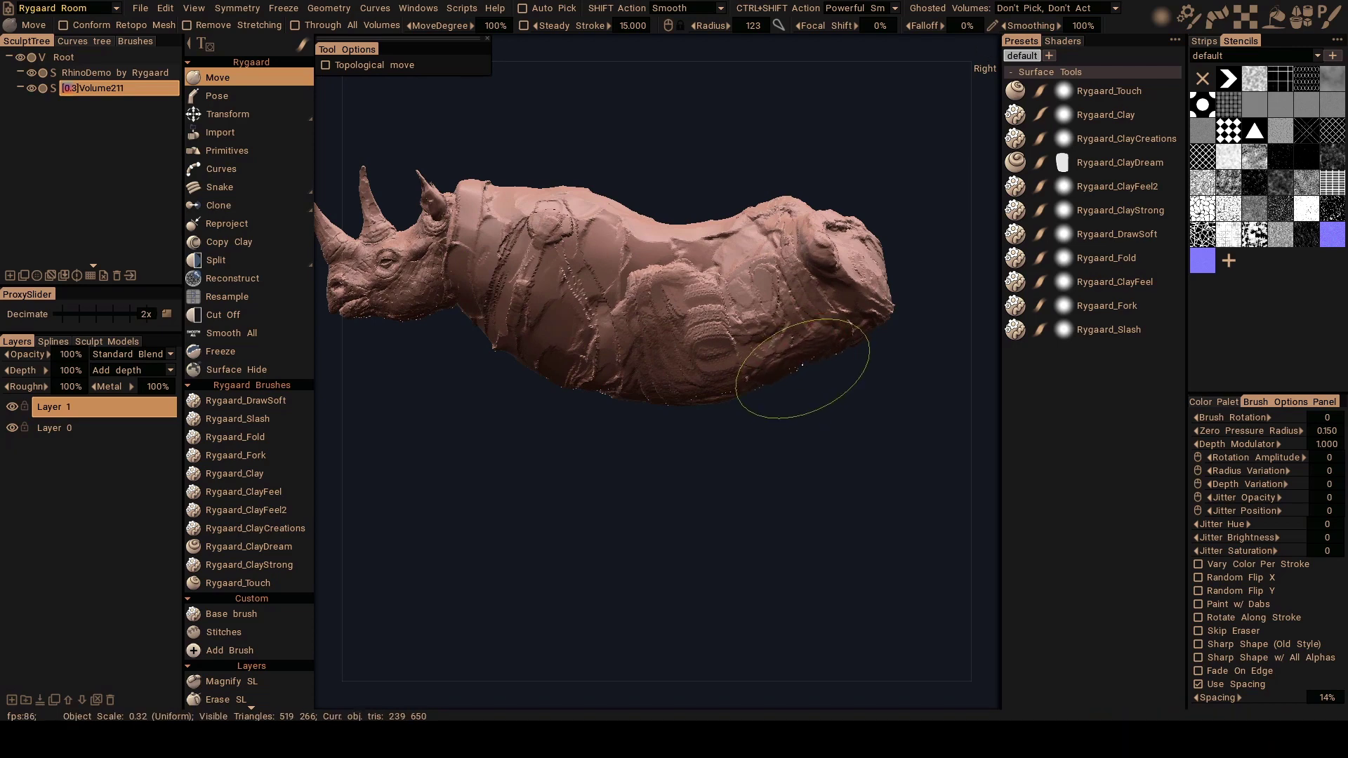
pyautogui.moveTo(802, 369)
pyautogui.mouseDown()
pyautogui.moveTo(821, 352)
pyautogui.moveTo(759, 451)
pyautogui.moveTo(702, 476)
pyautogui.moveTo(846, 287)
pyautogui.moveTo(834, 222)
pyautogui.moveTo(704, 435)
pyautogui.moveTo(766, 380)
pyautogui.moveTo(755, 354)
pyautogui.mouseUp()
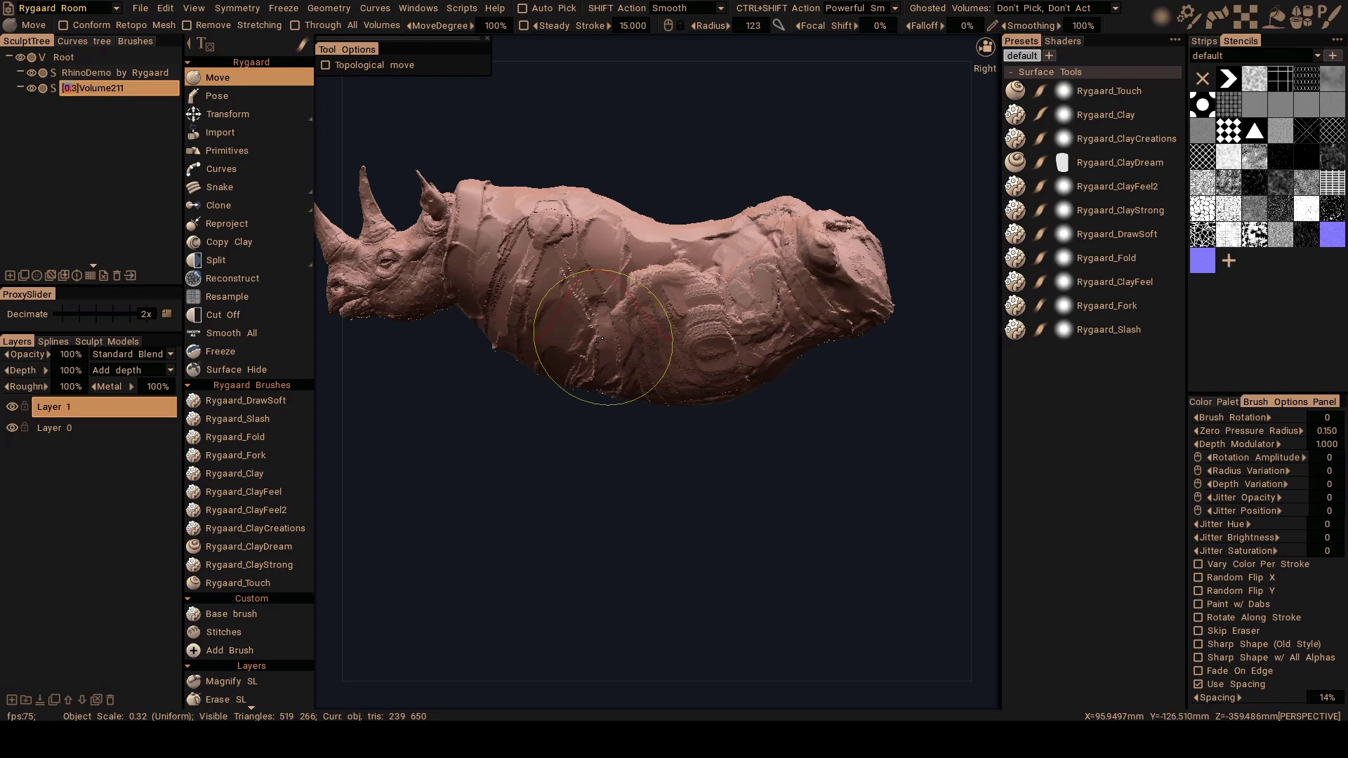
# Cut folds around the shoulder and flank with Rygaard_Slash at radii of 82.209 and 109.
pyautogui.press('s')
pyautogui.keyDown('alt'); pyautogui.moveTo(552, 304); pyautogui.dragTo(596, 356, button='middle'); pyautogui.keyUp('alt')
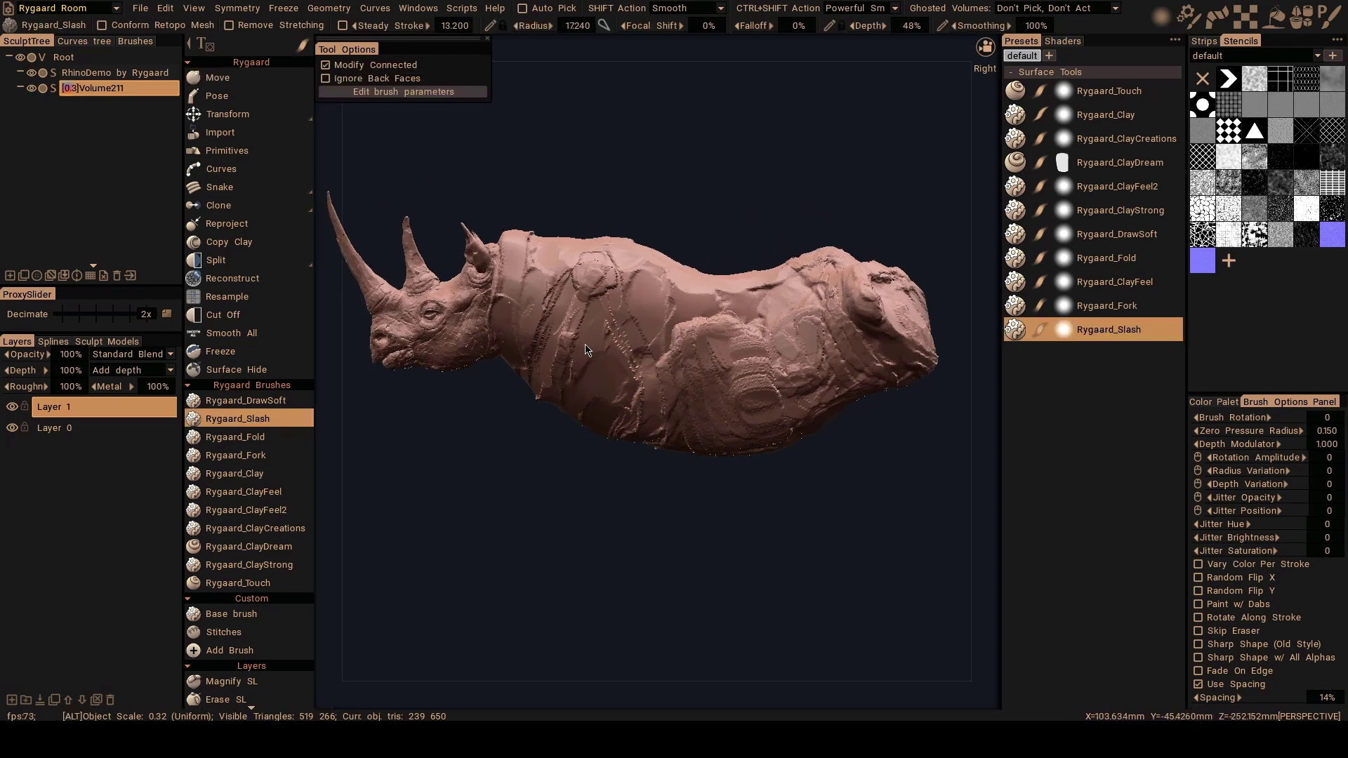
pyautogui.moveTo(569, 332); pyautogui.dragTo(588, 328, button='right')
pyautogui.keyDown('alt'); pyautogui.moveTo(588, 326); pyautogui.dragTo(536, 322); pyautogui.keyUp('alt')
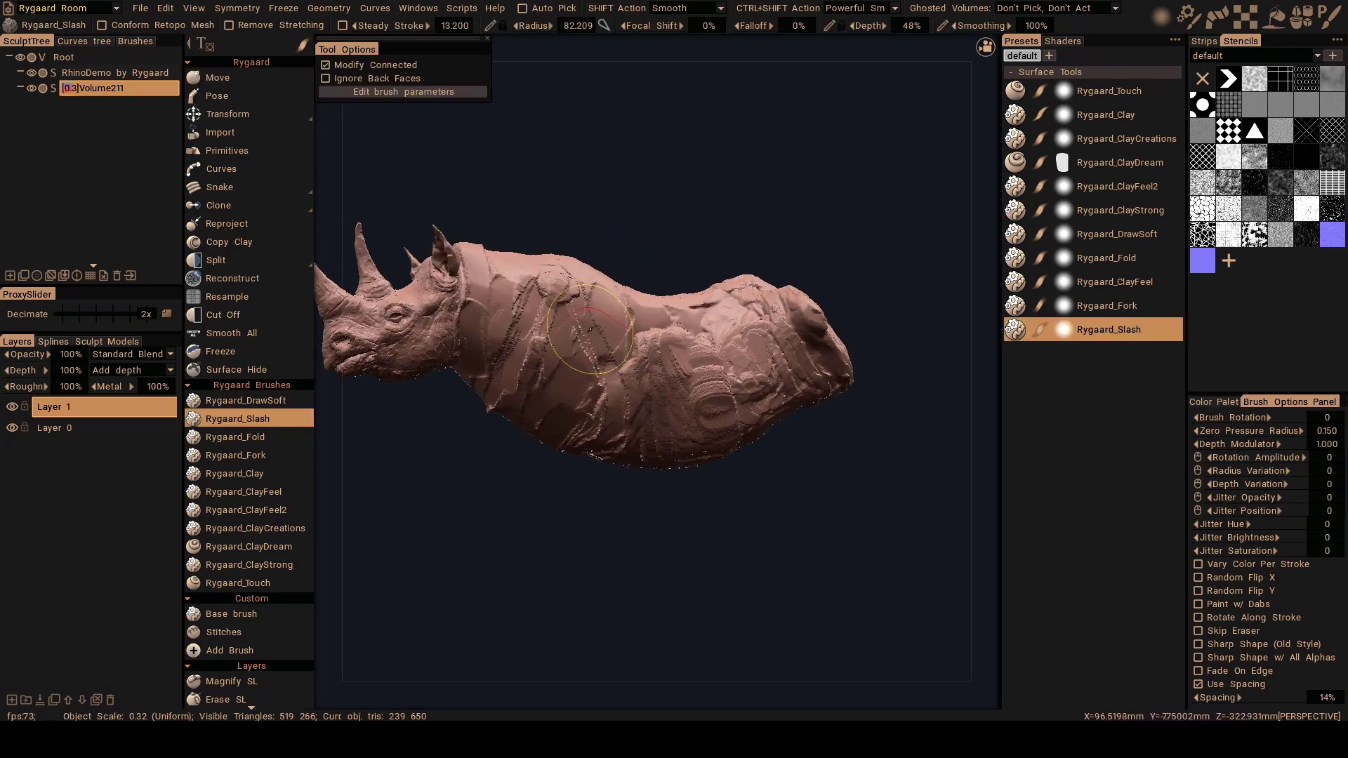
pyautogui.moveTo(545, 291); pyautogui.dragTo(556, 291, button='right')
pyautogui.moveTo(554, 293); pyautogui.dragTo(495, 402)
pyautogui.keyDown('alt'); pyautogui.moveTo(540, 340); pyautogui.dragTo(528, 340); pyautogui.keyUp('alt')
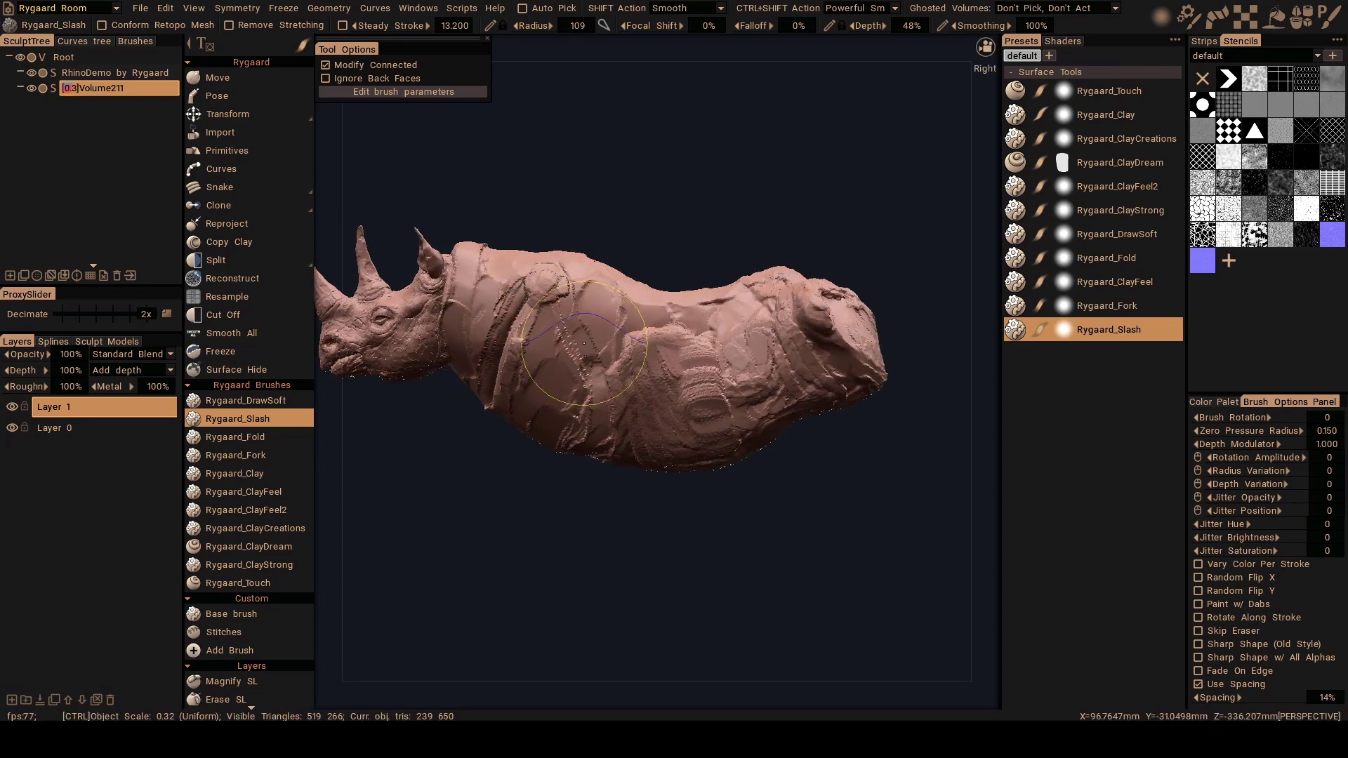
pyautogui.keyDown('alt'); pyautogui.moveTo(589, 415); pyautogui.dragTo(576, 379); pyautogui.keyUp('alt')
pyautogui.moveTo(583, 436)
pyautogui.keyDown('alt'); pyautogui.mouseDown()
pyautogui.moveTo(587, 349)
pyautogui.moveTo(558, 345)
pyautogui.moveTo(560, 303)
pyautogui.mouseUp(); pyautogui.keyUp('alt')
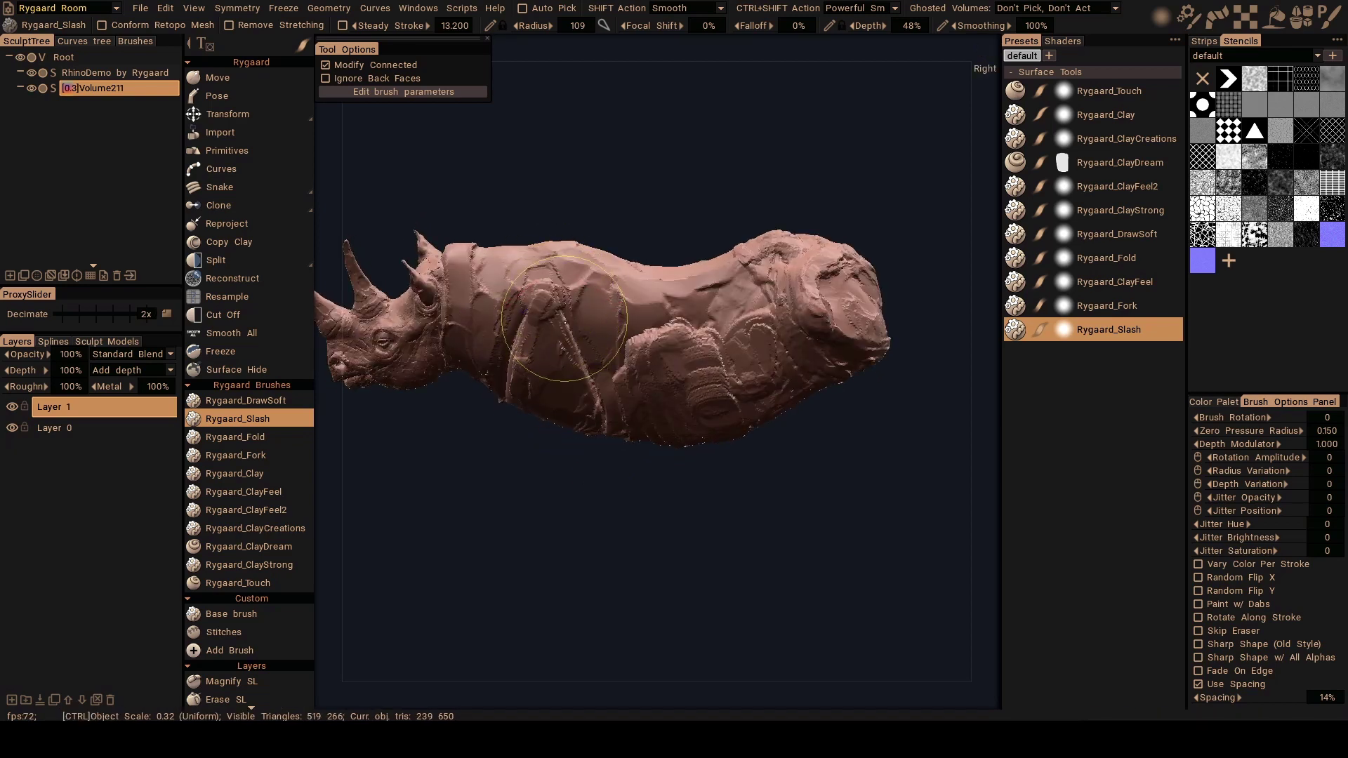
# Carve creases and ridges around the rump and lower back with inverted Rygaard_Slash strokes at radius 109.
pyautogui.moveTo(525, 378)
pyautogui.keyDown('alt'); pyautogui.mouseDown()
pyautogui.moveTo(543, 336)
pyautogui.moveTo(479, 334)
pyautogui.mouseUp(); pyautogui.keyUp('alt')
pyautogui.moveTo(568, 376)
pyautogui.keyDown('alt'); pyautogui.mouseDown()
pyautogui.moveTo(639, 401)
pyautogui.moveTo(728, 267)
pyautogui.mouseUp(); pyautogui.keyUp('alt')
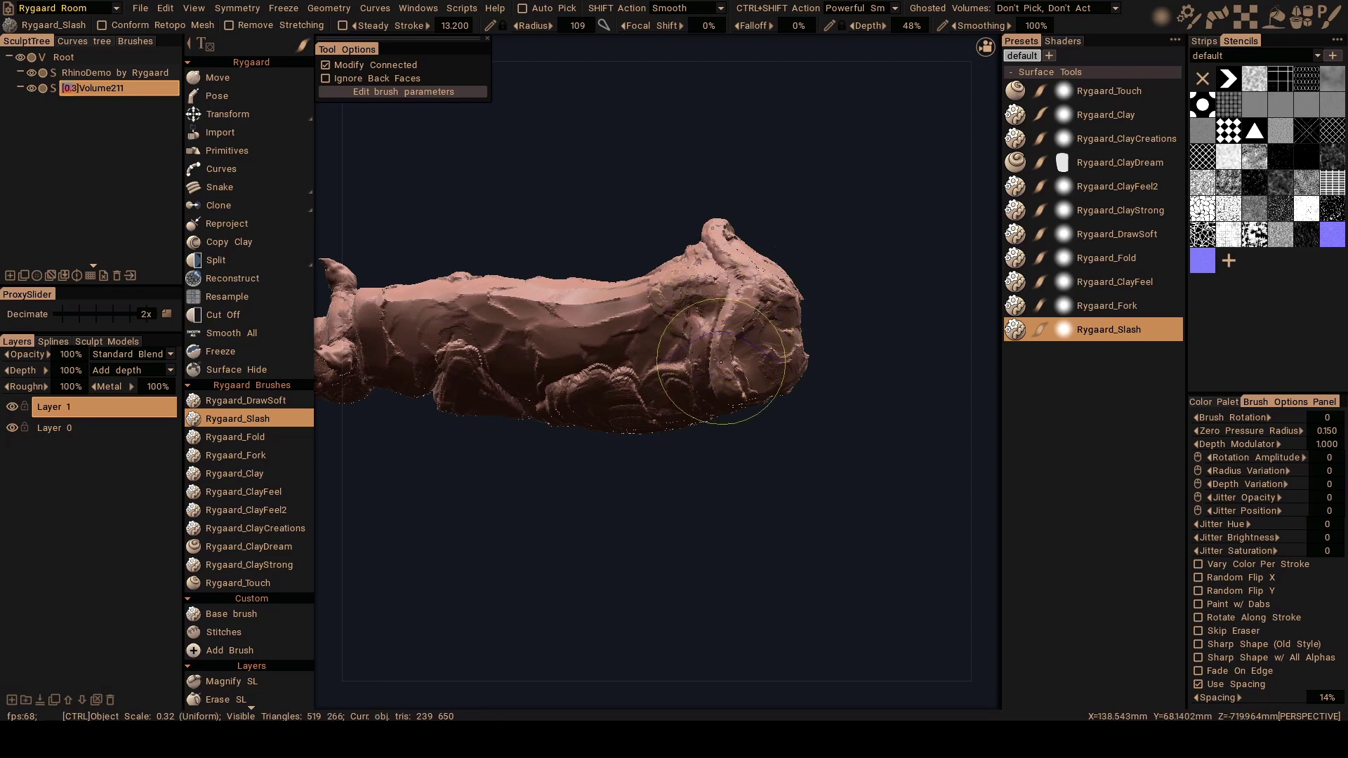
pyautogui.moveTo(722, 363)
pyautogui.keyDown('alt'); pyautogui.mouseDown()
pyautogui.moveTo(725, 284)
pyautogui.moveTo(732, 362)
pyautogui.moveTo(680, 343)
pyautogui.mouseUp(); pyautogui.keyUp('alt')
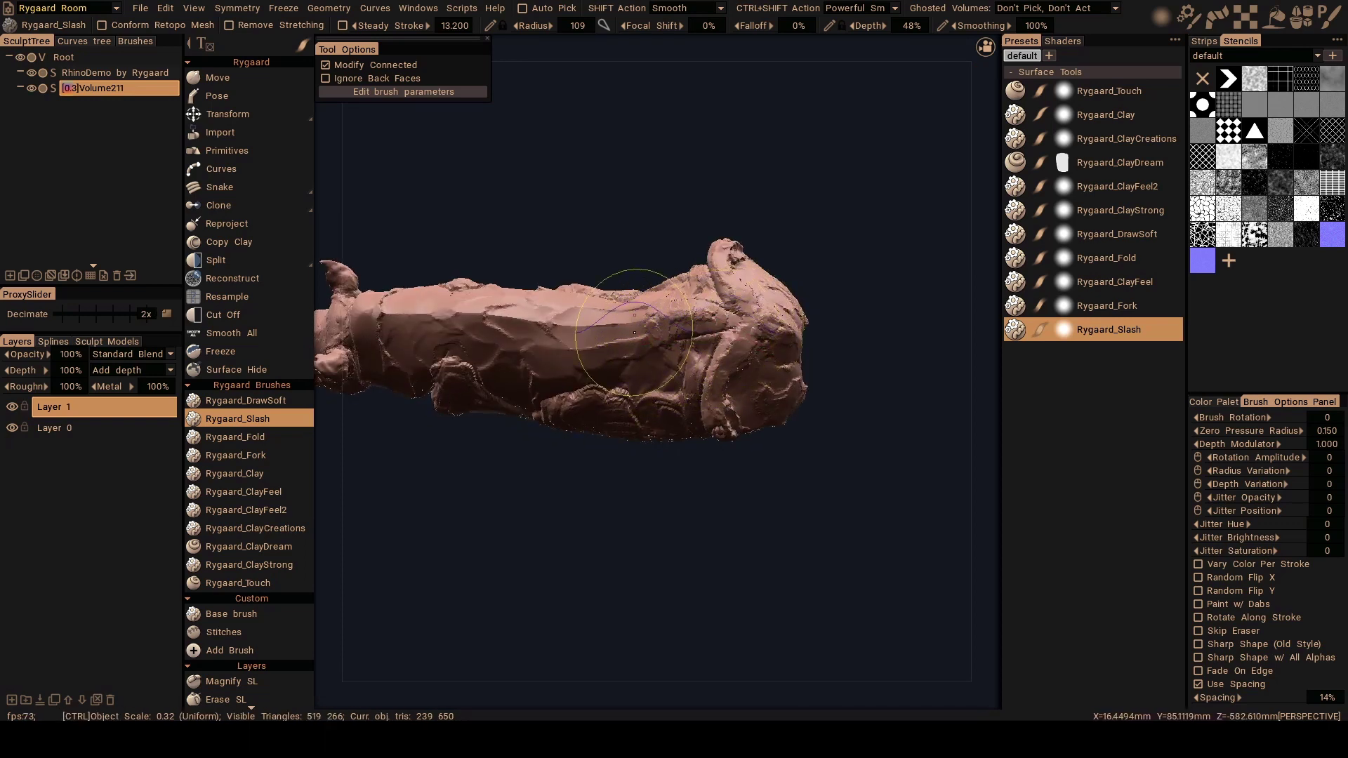
# Carve a long crease along the middle of the back with an inverted Rygaard_Slash stroke at radius 109.
pyautogui.moveTo(686, 334)
pyautogui.keyDown('alt'); pyautogui.mouseDown()
pyautogui.moveTo(464, 315)
pyautogui.moveTo(489, 319)
pyautogui.mouseUp(); pyautogui.keyUp('alt')
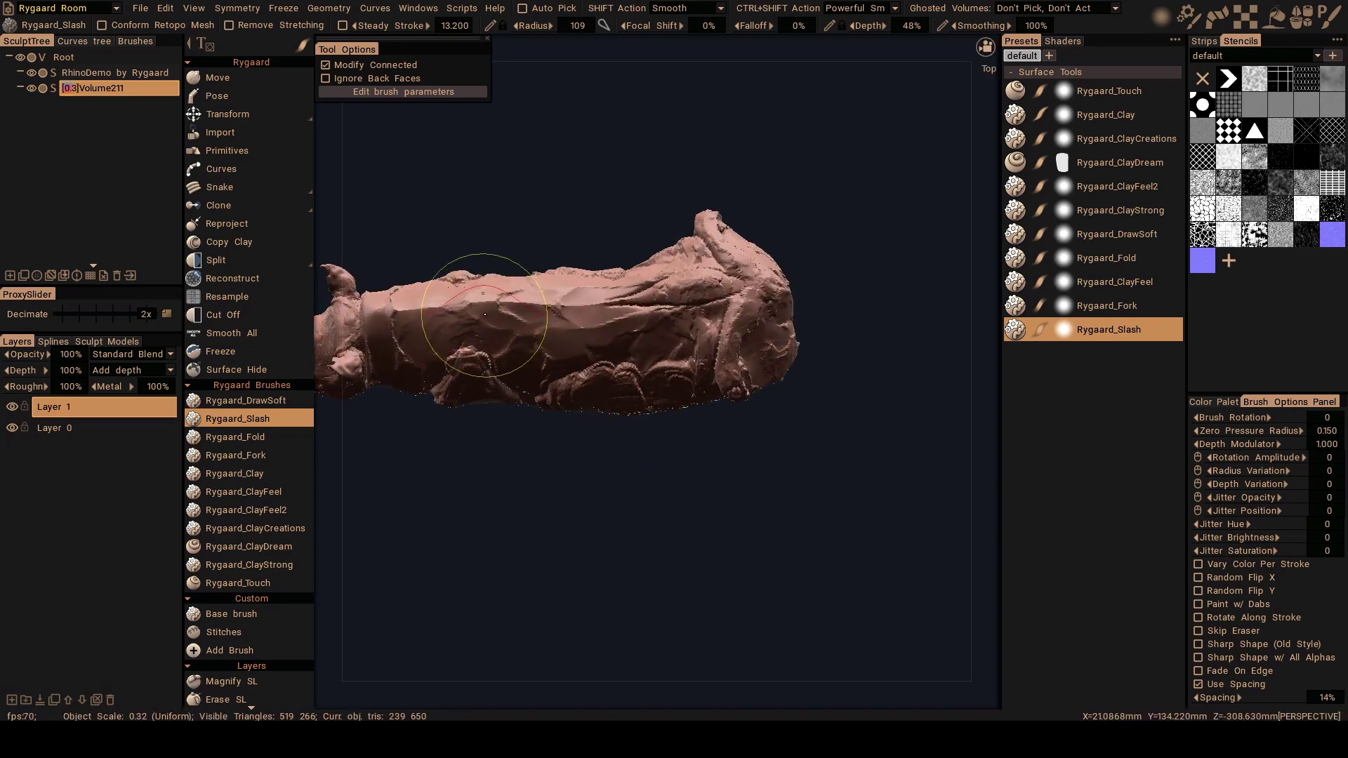
pyautogui.press('ctrl')
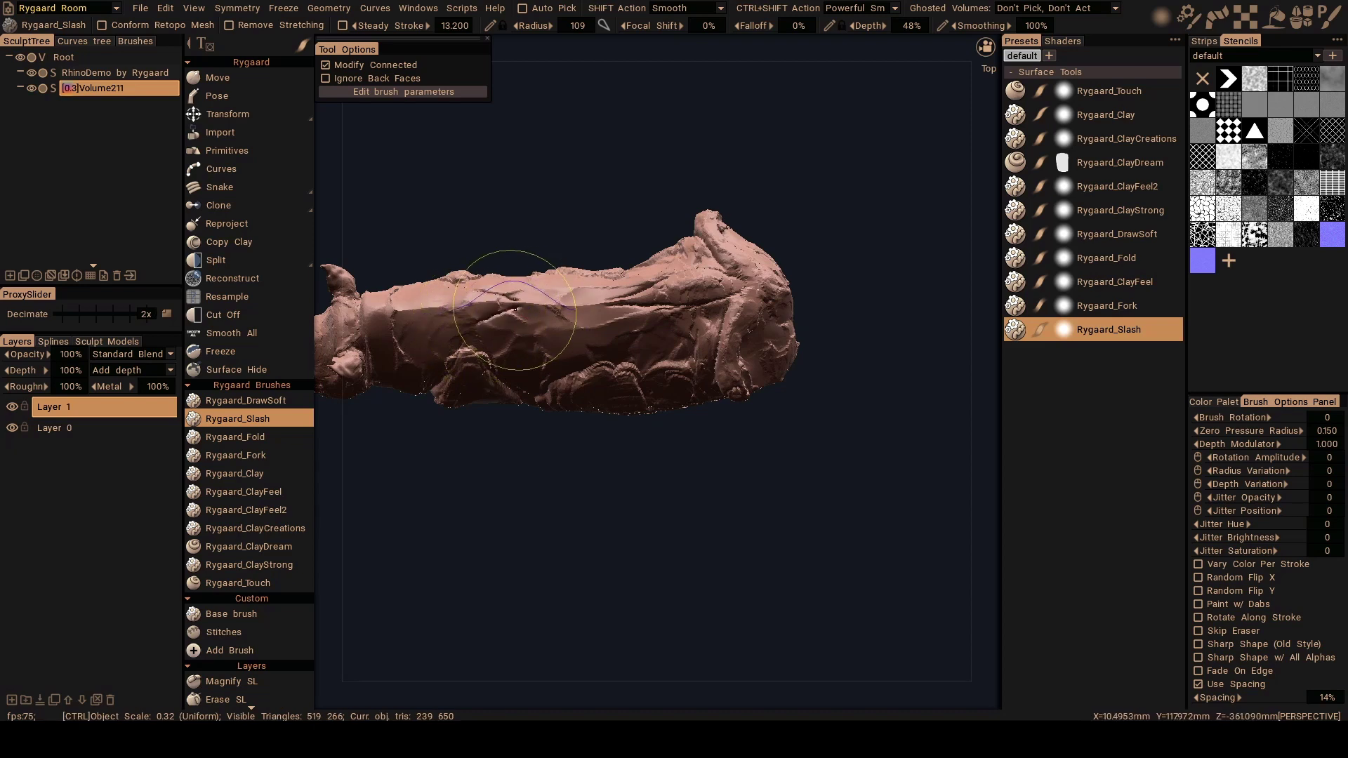
pyautogui.keyDown('ctrl'); pyautogui.moveTo(525, 316); pyautogui.dragTo(627, 303); pyautogui.keyUp('ctrl')
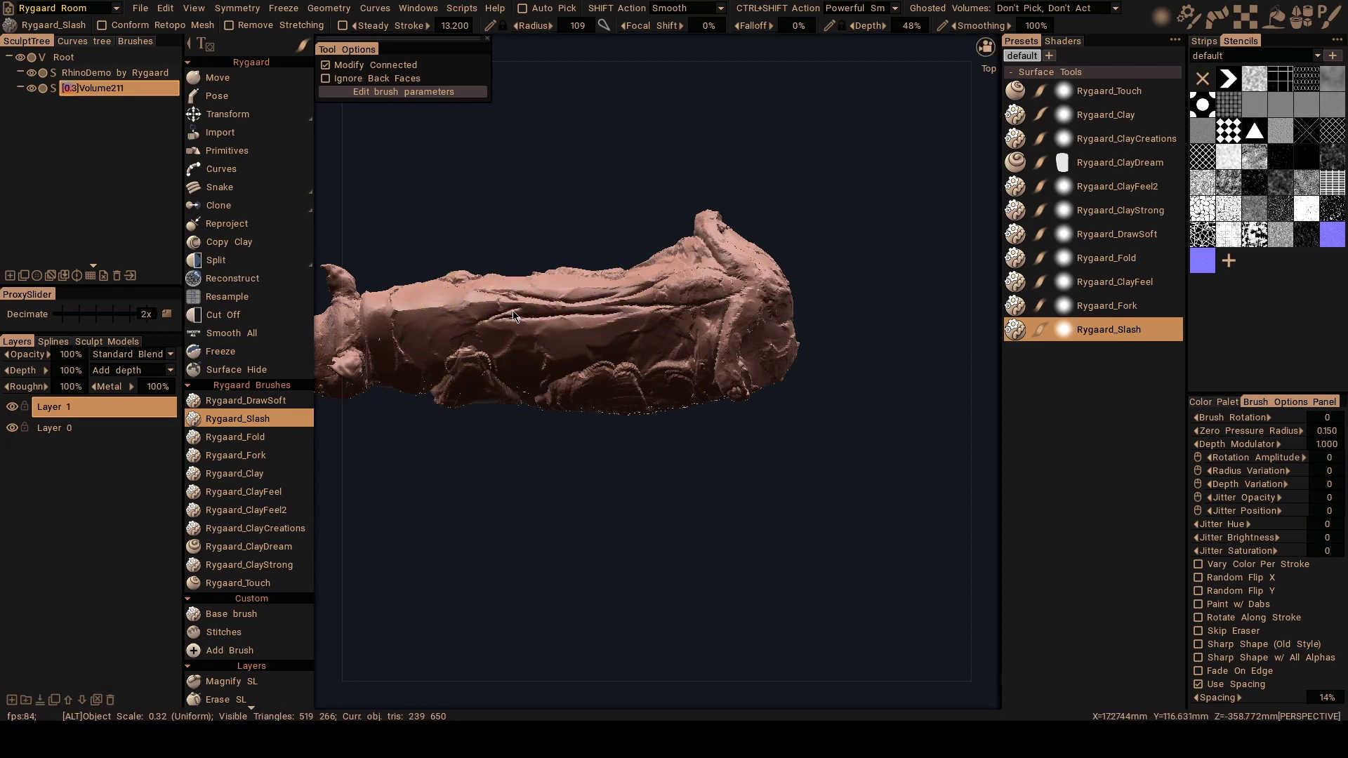
# Build up the chest and belly underside behind the neck with Rygaard_ClayDream at radius 84.857.
pyautogui.moveTo(513, 310)
pyautogui.keyDown('alt'); pyautogui.mouseDown()
pyautogui.moveTo(542, 268)
pyautogui.moveTo(515, 342)
pyautogui.mouseUp(); pyautogui.keyUp('alt')
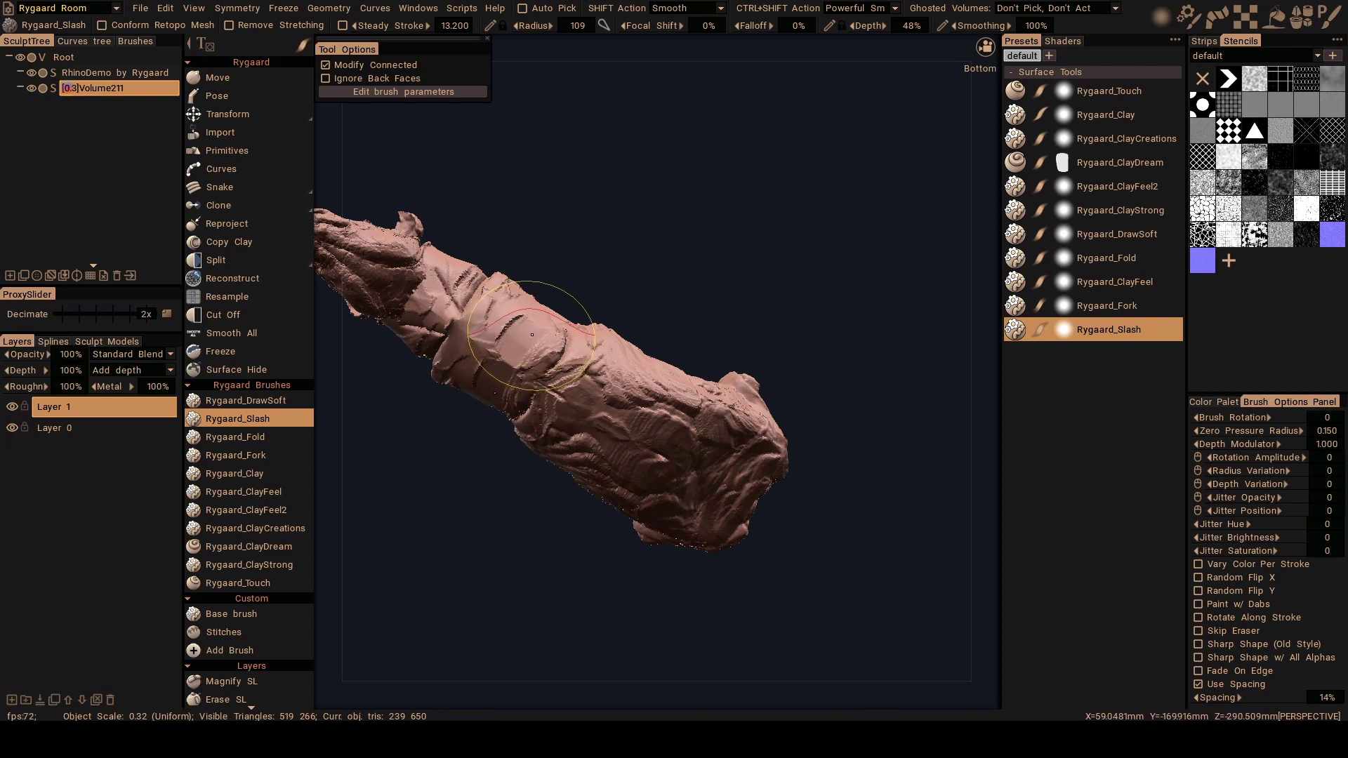
pyautogui.click(309, 551)
pyautogui.moveTo(515, 344)
pyautogui.keyDown('alt'); pyautogui.mouseDown()
pyautogui.moveTo(647, 316)
pyautogui.moveTo(631, 321)
pyautogui.moveTo(591, 285)
pyautogui.moveTo(617, 314)
pyautogui.moveTo(595, 290)
pyautogui.mouseUp(); pyautogui.keyUp('alt')
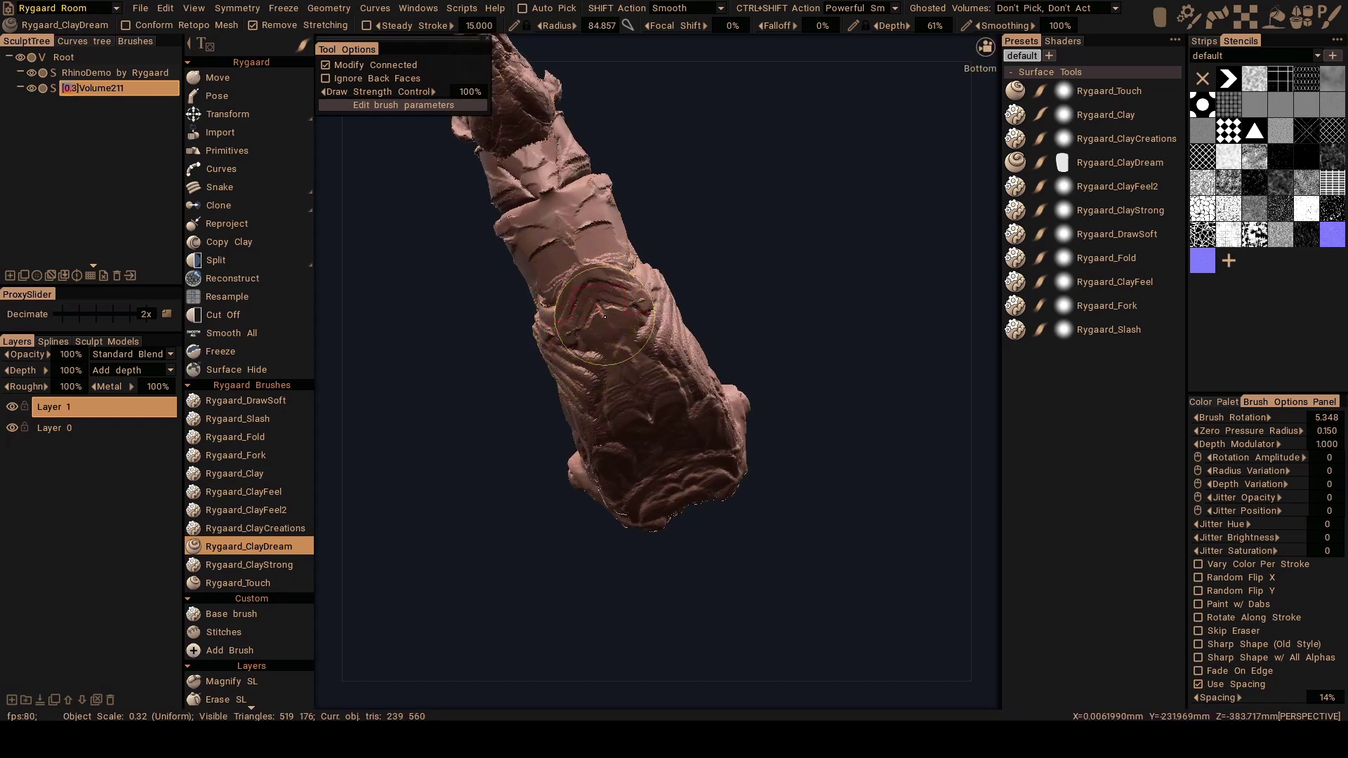
pyautogui.moveTo(605, 316)
pyautogui.keyDown('alt'); pyautogui.mouseDown()
pyautogui.moveTo(524, 422)
pyautogui.moveTo(631, 285)
pyautogui.moveTo(611, 316)
pyautogui.moveTo(618, 263)
pyautogui.moveTo(610, 306)
pyautogui.moveTo(635, 288)
pyautogui.moveTo(557, 379)
pyautogui.mouseUp(); pyautogui.keyUp('alt')
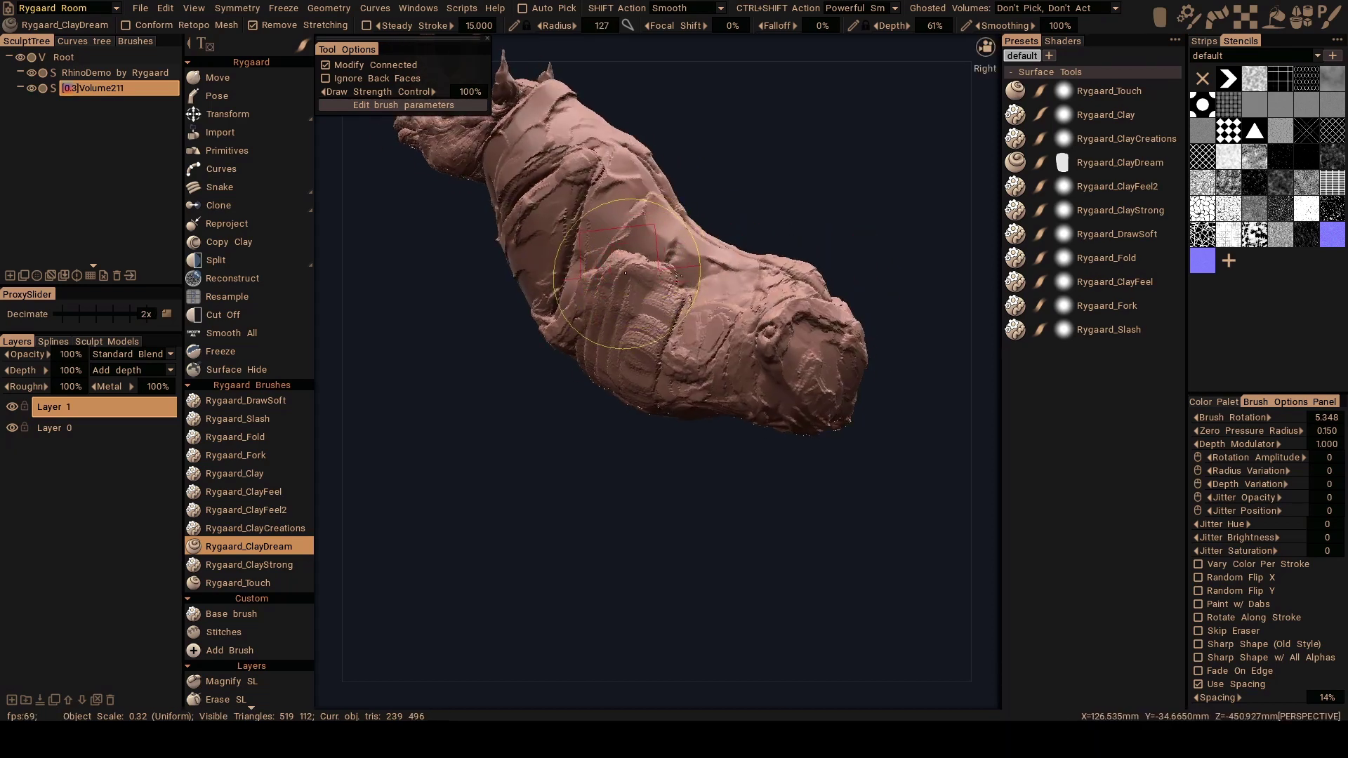
# Fill out the side of the torso from the shoulder to the rear flank with Rygaard_ClayDream at radius 127.
pyautogui.moveTo(626, 273)
pyautogui.mouseDown()
pyautogui.moveTo(664, 230)
pyautogui.moveTo(676, 349)
pyautogui.moveTo(689, 274)
pyautogui.moveTo(669, 337)
pyautogui.moveTo(647, 334)
pyautogui.moveTo(677, 338)
pyautogui.moveTo(642, 361)
pyautogui.moveTo(644, 379)
pyautogui.mouseUp()
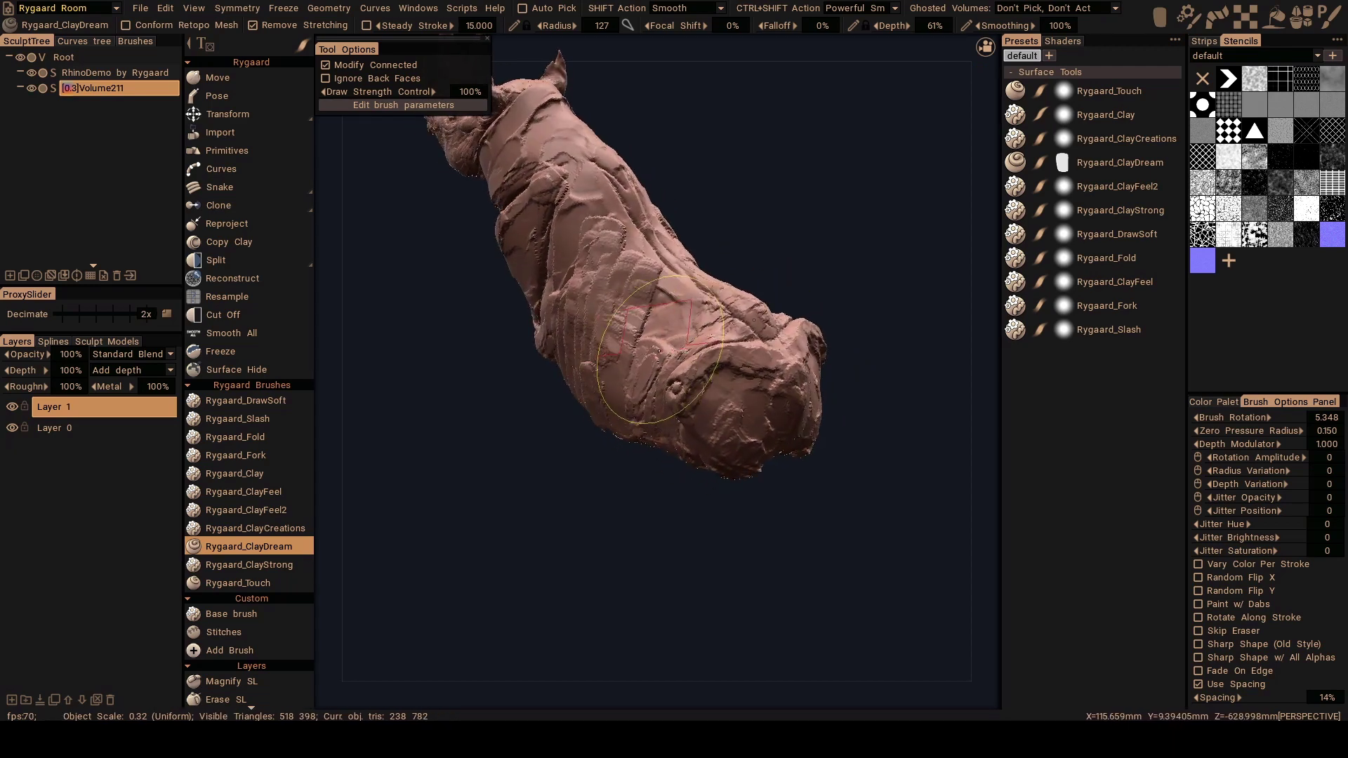
pyautogui.moveTo(670, 307)
pyautogui.mouseDown()
pyautogui.moveTo(647, 357)
pyautogui.moveTo(694, 298)
pyautogui.moveTo(687, 284)
pyautogui.moveTo(643, 321)
pyautogui.moveTo(668, 260)
pyautogui.moveTo(645, 341)
pyautogui.moveTo(660, 232)
pyautogui.moveTo(633, 240)
pyautogui.moveTo(618, 291)
pyautogui.moveTo(625, 264)
pyautogui.moveTo(625, 355)
pyautogui.moveTo(653, 336)
pyautogui.moveTo(661, 297)
pyautogui.moveTo(675, 375)
pyautogui.moveTo(695, 387)
pyautogui.moveTo(654, 377)
pyautogui.moveTo(635, 400)
pyautogui.moveTo(655, 338)
pyautogui.moveTo(609, 309)
pyautogui.moveTo(602, 345)
pyautogui.mouseUp()
pyautogui.moveTo(602, 345)
pyautogui.keyDown('alt'); pyautogui.mouseDown()
pyautogui.moveTo(586, 365)
pyautogui.moveTo(572, 330)
pyautogui.moveTo(603, 299)
pyautogui.moveTo(635, 298)
pyautogui.moveTo(627, 312)
pyautogui.mouseUp(); pyautogui.keyUp('alt')
pyautogui.moveTo(628, 373)
pyautogui.keyDown('alt'); pyautogui.mouseDown()
pyautogui.moveTo(677, 354)
pyautogui.moveTo(650, 335)
pyautogui.moveTo(665, 355)
pyautogui.moveTo(670, 338)
pyautogui.moveTo(623, 418)
pyautogui.moveTo(566, 311)
pyautogui.moveTo(575, 416)
pyautogui.moveTo(719, 300)
pyautogui.moveTo(659, 380)
pyautogui.moveTo(658, 304)
pyautogui.moveTo(636, 306)
pyautogui.moveTo(635, 371)
pyautogui.moveTo(727, 355)
pyautogui.moveTo(702, 336)
pyautogui.moveTo(678, 343)
pyautogui.moveTo(698, 393)
pyautogui.mouseUp(); pyautogui.keyUp('alt')
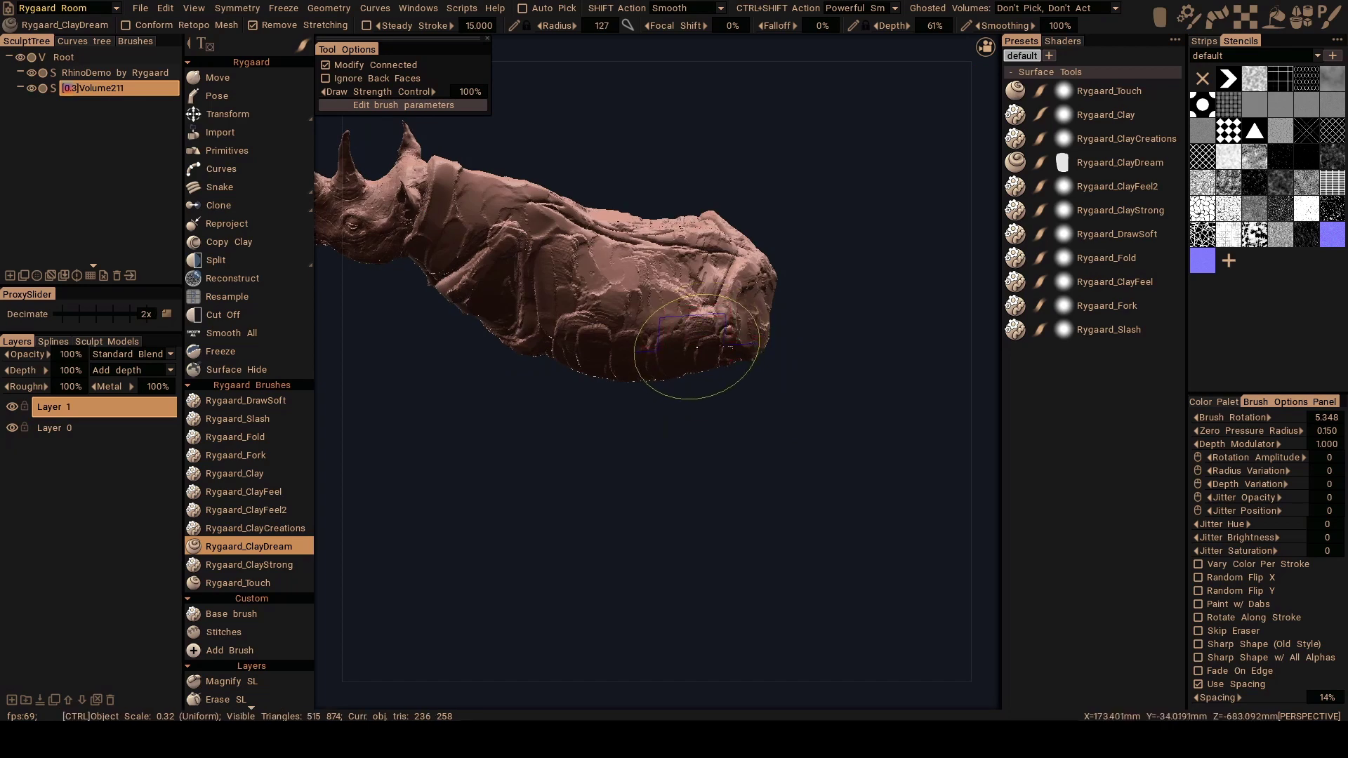
# Shape the rump's side and upper rear with inverted and normal Rygaard_ClayDream strokes at radii of 127 and 63.877.
pyautogui.keyDown('alt'); pyautogui.moveTo(701, 324); pyautogui.dragTo(680, 345); pyautogui.keyUp('alt')
pyautogui.keyDown('alt'); pyautogui.moveTo(713, 289); pyautogui.dragTo(726, 254); pyautogui.keyUp('alt')
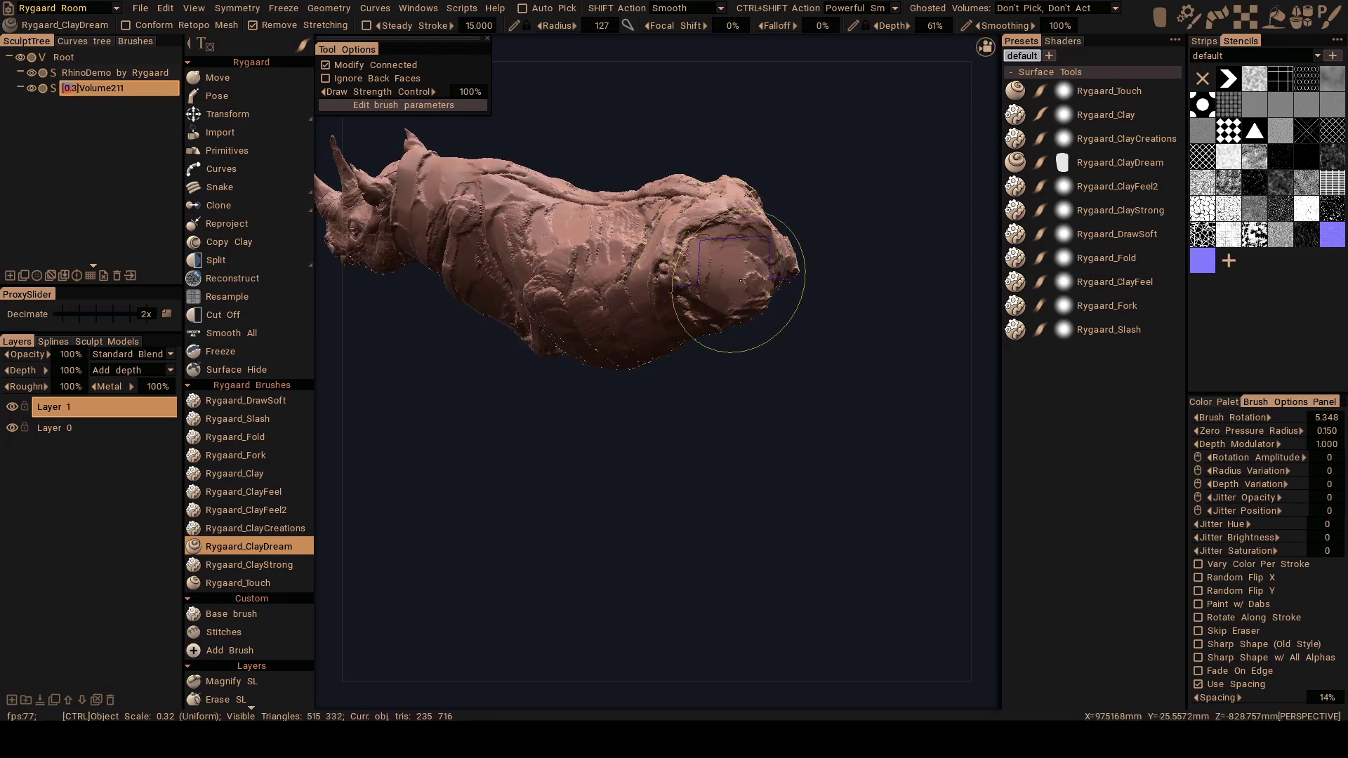
pyautogui.keyDown('alt'); pyautogui.moveTo(757, 267); pyautogui.dragTo(667, 310); pyautogui.keyUp('alt')
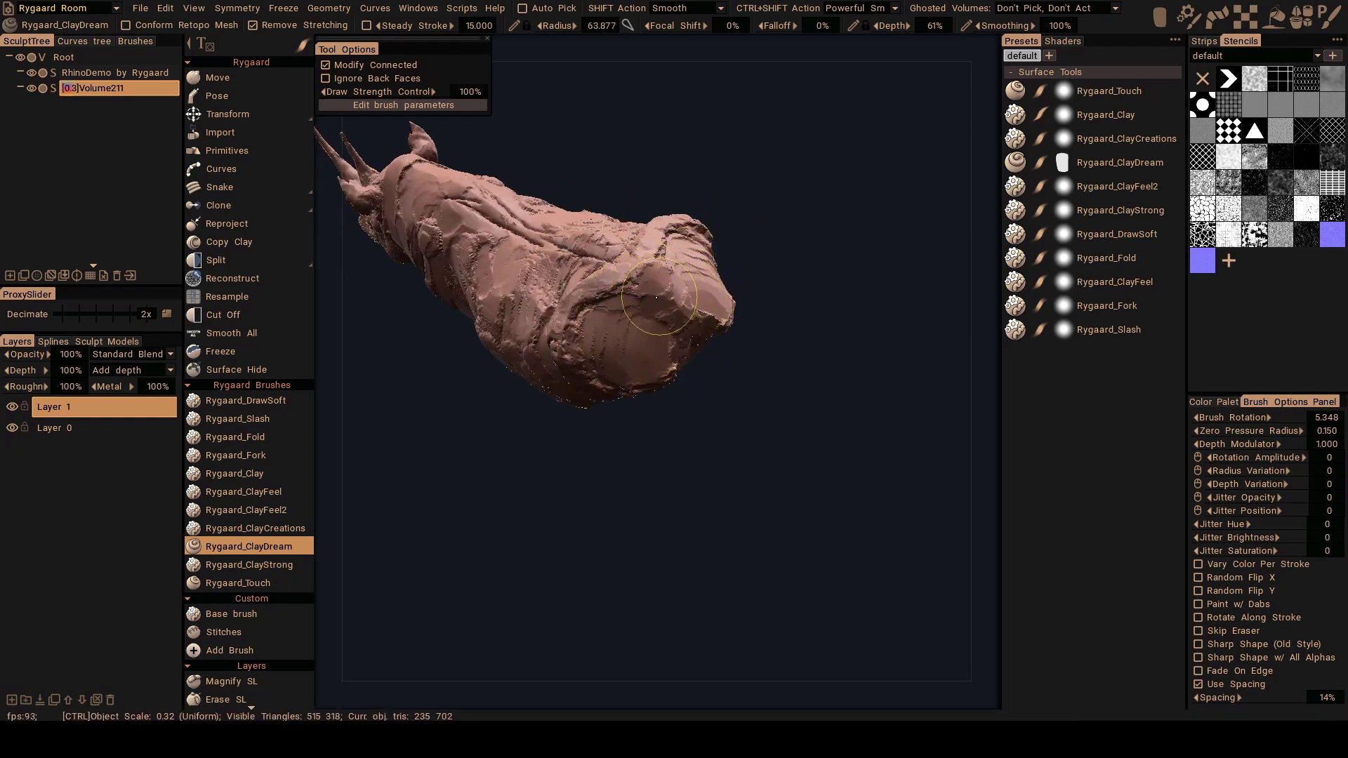
pyautogui.keyDown('alt'); pyautogui.moveTo(675, 325); pyautogui.dragTo(711, 309); pyautogui.keyUp('alt')
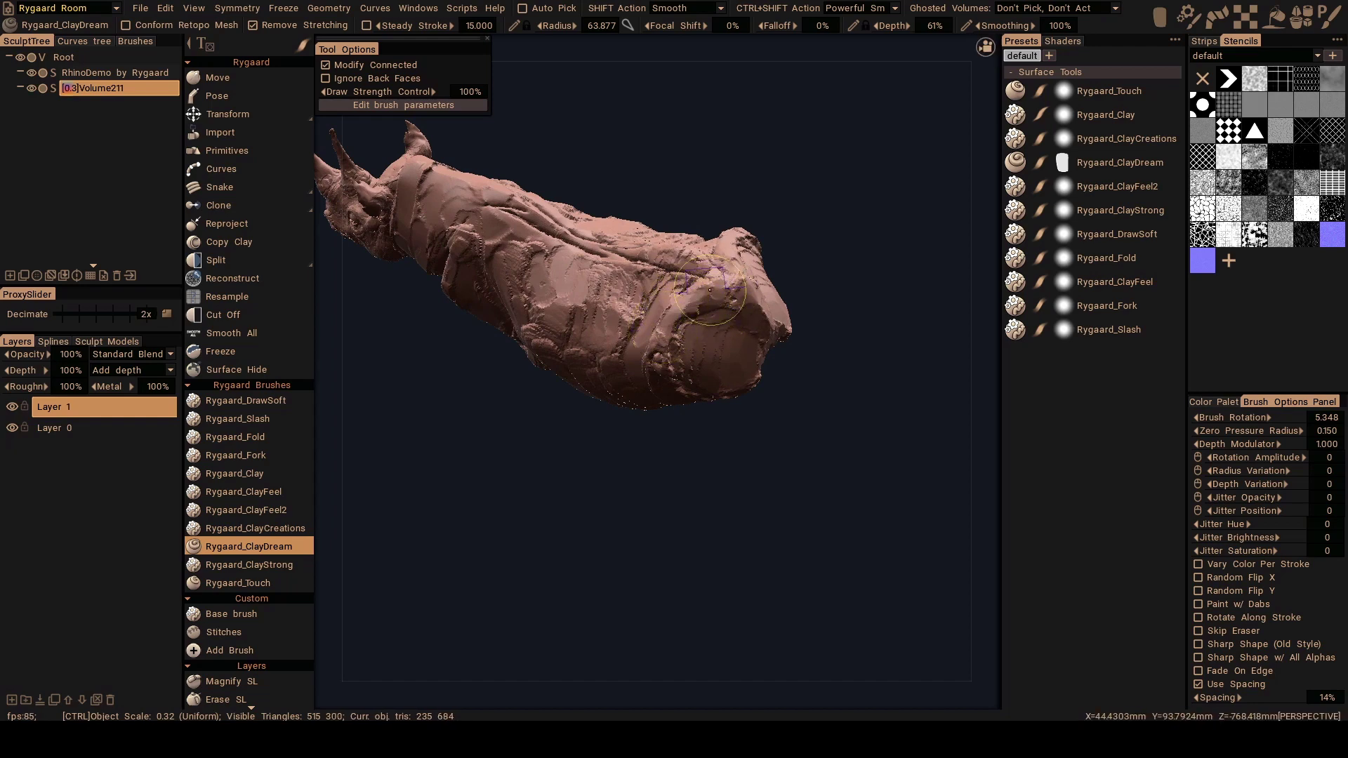
# Refine the flank, belly and shoulder forms with Rygaard_ClayDream at radii of 63.877 and 98.985.
pyautogui.keyDown('alt'); pyautogui.moveTo(634, 347); pyautogui.dragTo(776, 236); pyautogui.keyUp('alt')
pyautogui.keyDown('alt'); pyautogui.moveTo(579, 325); pyautogui.dragTo(652, 289); pyautogui.keyUp('alt')
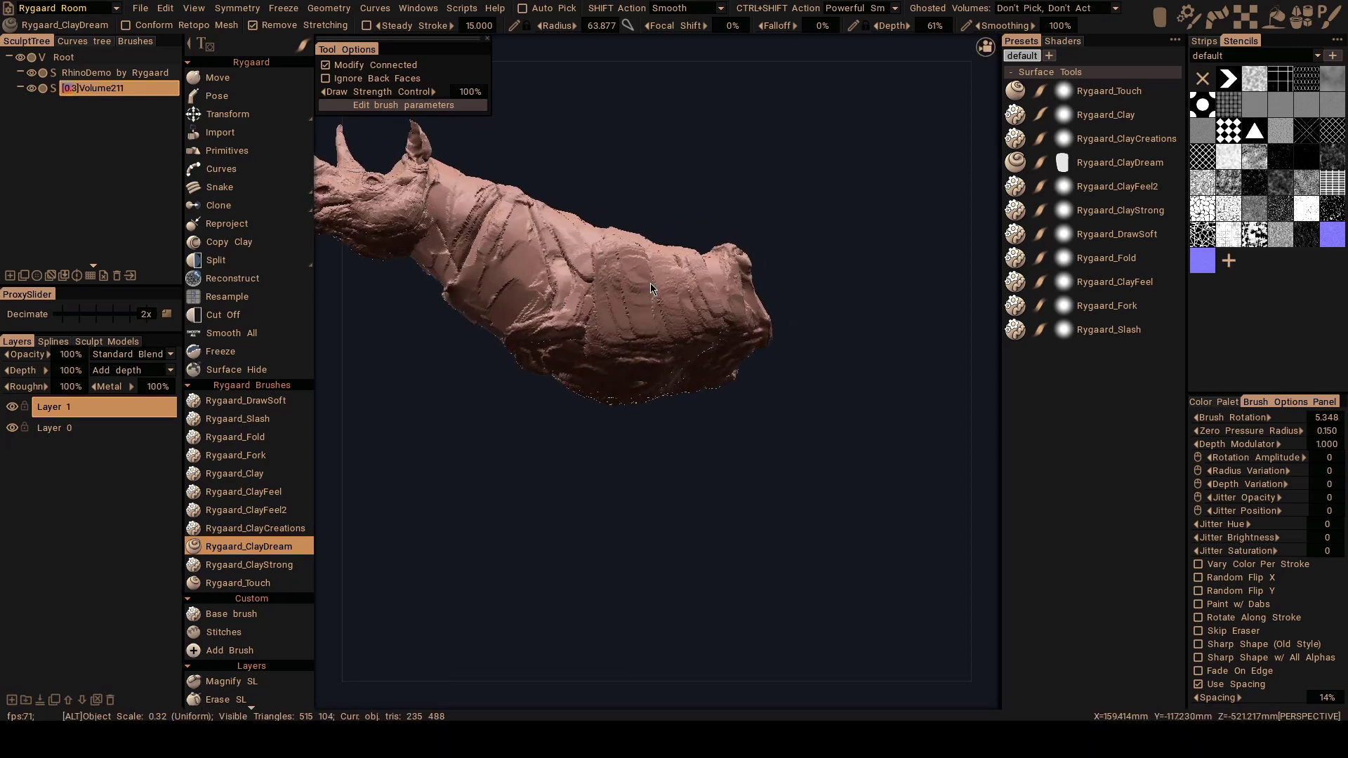
pyautogui.moveTo(576, 336)
pyautogui.keyDown('alt'); pyautogui.mouseDown()
pyautogui.moveTo(647, 210)
pyautogui.moveTo(558, 351)
pyautogui.moveTo(561, 309)
pyautogui.mouseUp(); pyautogui.keyUp('alt')
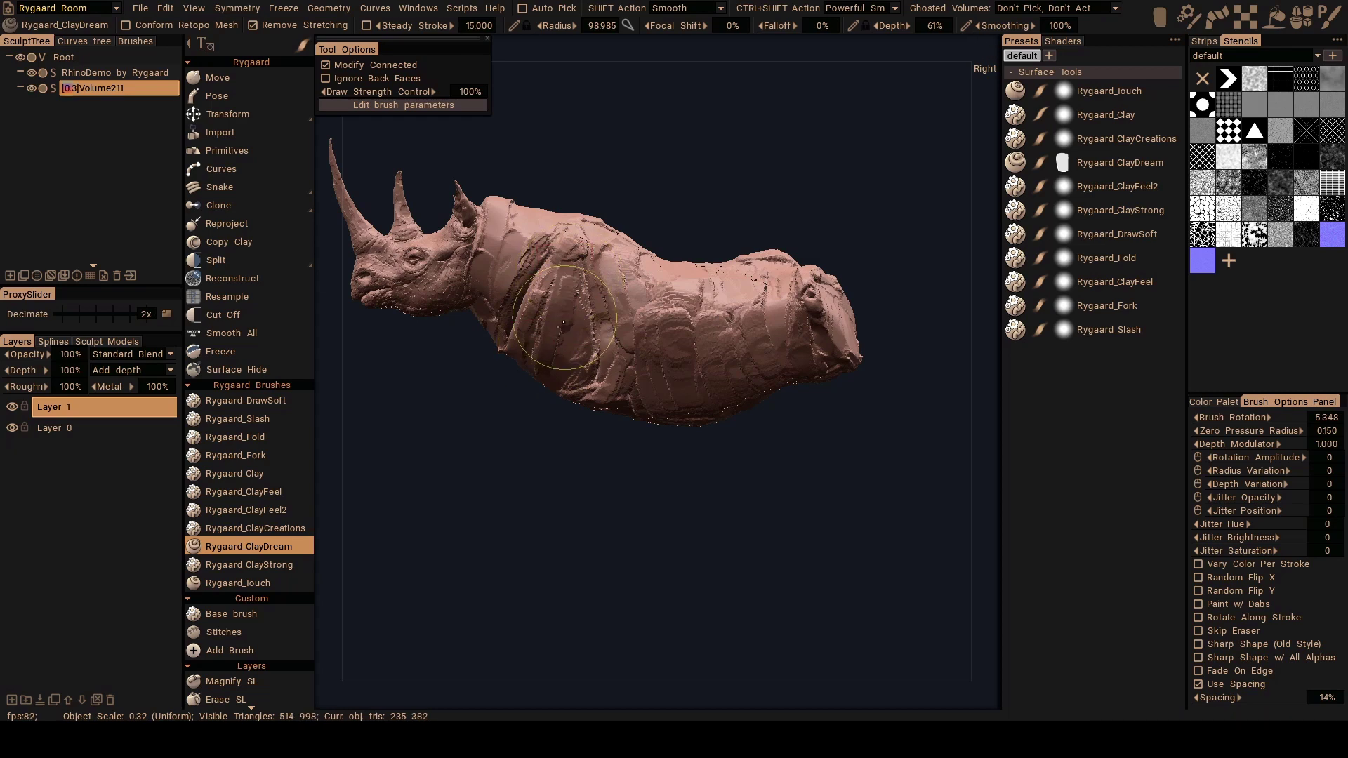